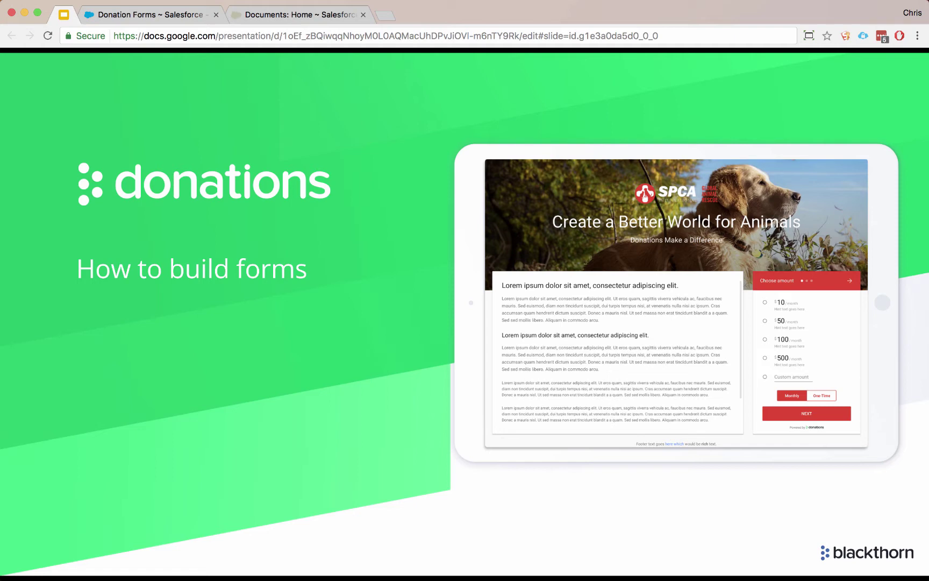
# Advance to the slide on the four form types, then switch to the Salesforce Donation Forms tab.
pyautogui.press('Right')
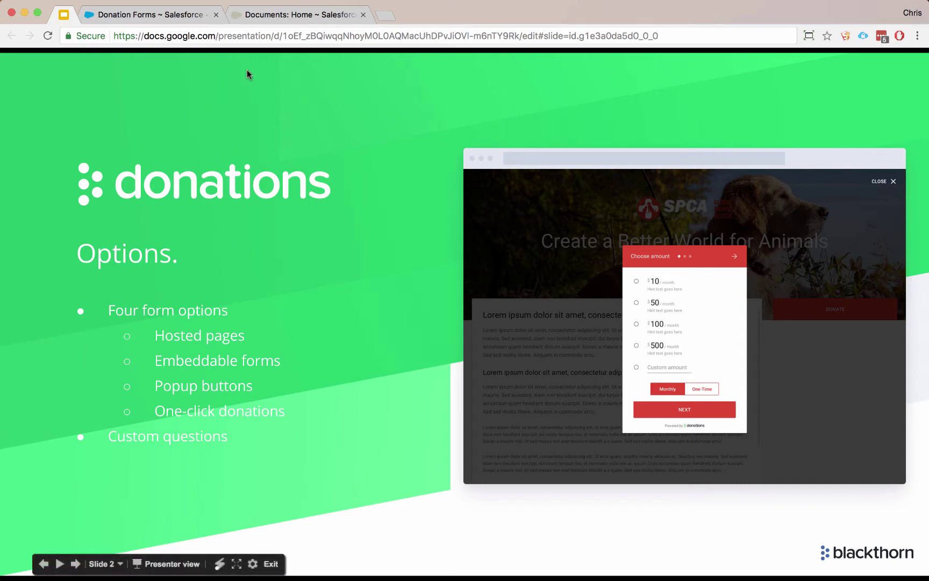
pyautogui.click(161, 19)
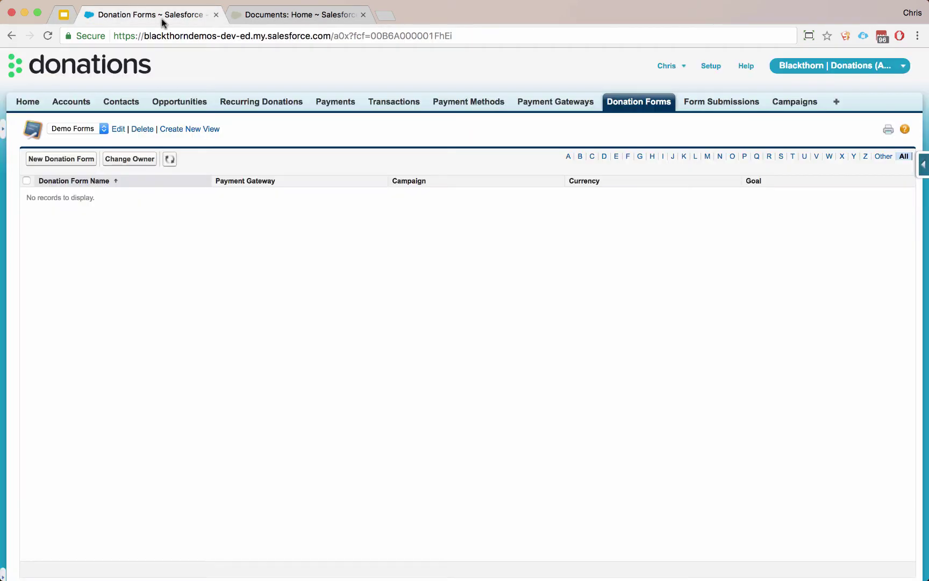
# Create a new donation form named 'Test form' and move through the Donations Received, Campaign, Gateway and Description fields.
pyautogui.click(64, 159)
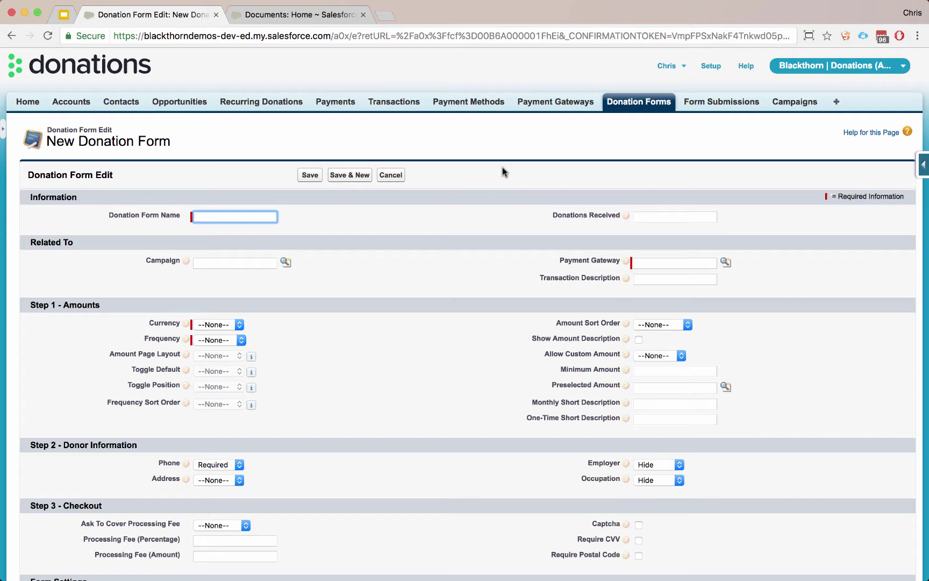
pyautogui.moveTo(627, 216)
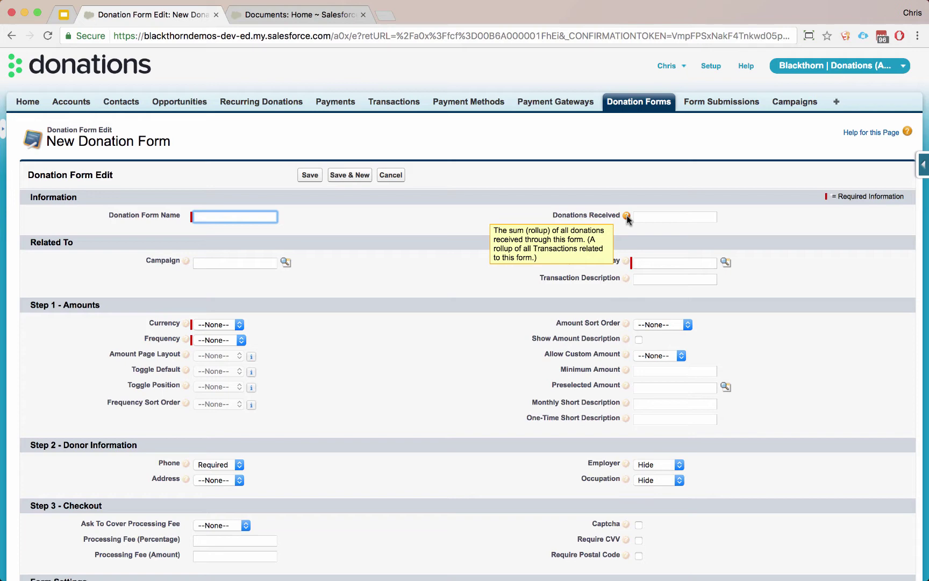
pyautogui.write('Test form')
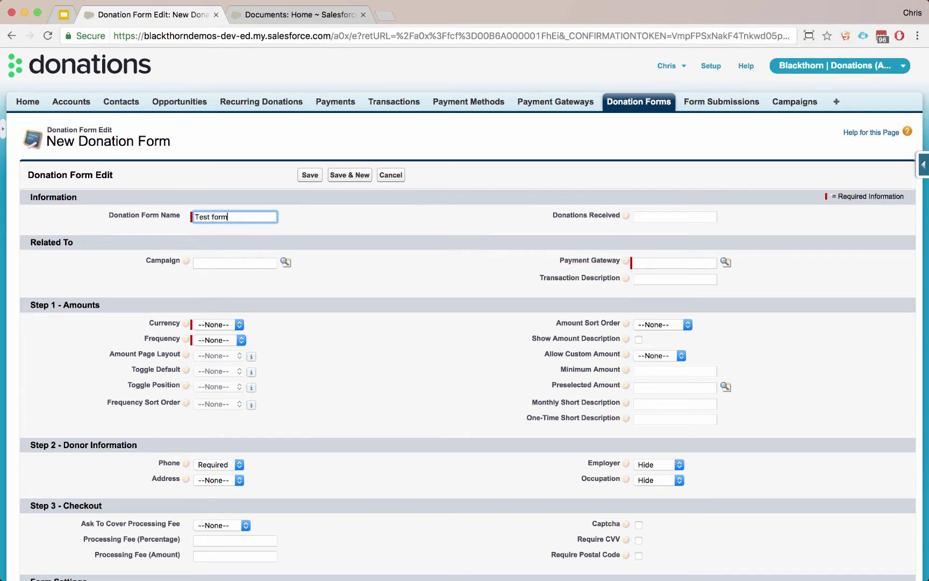
pyautogui.click(669, 214)
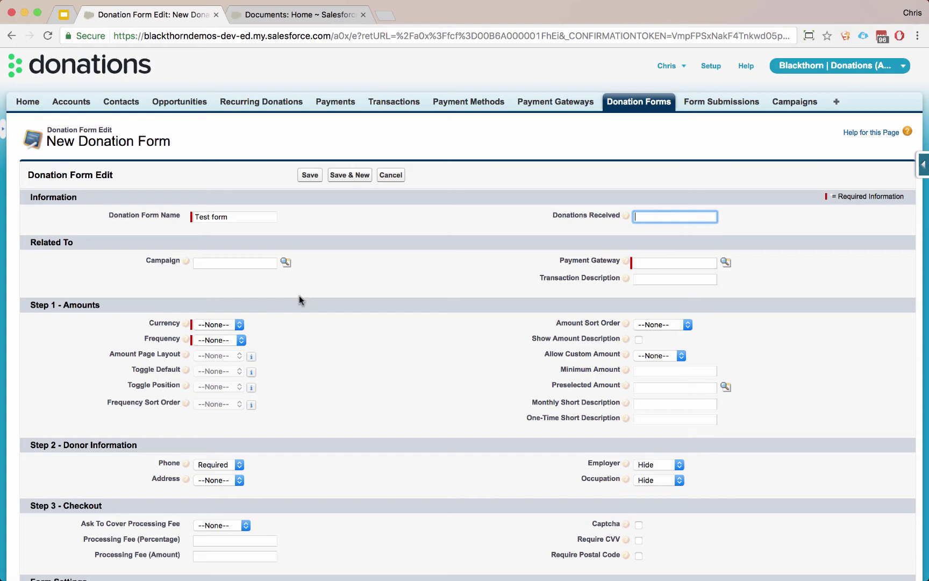
pyautogui.click(247, 258)
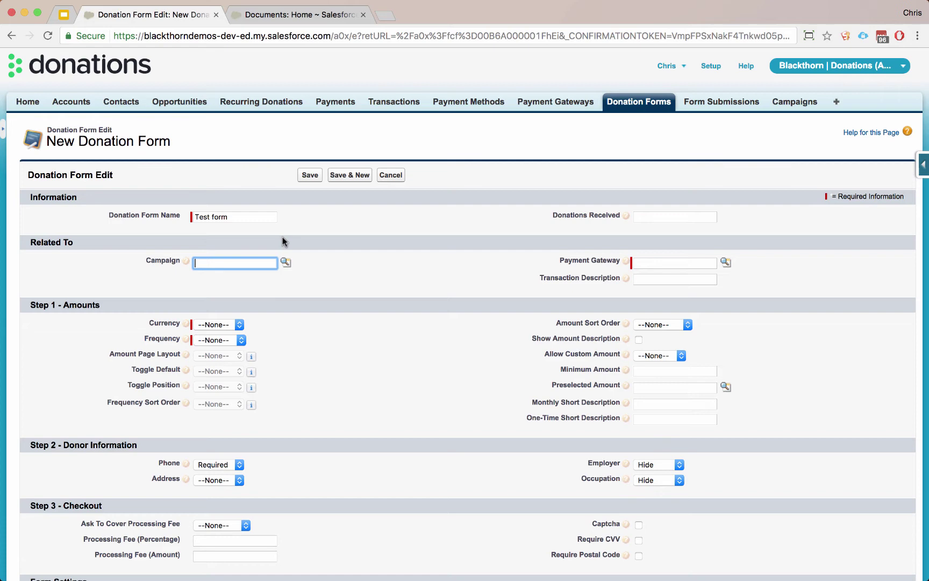
pyautogui.click(681, 261)
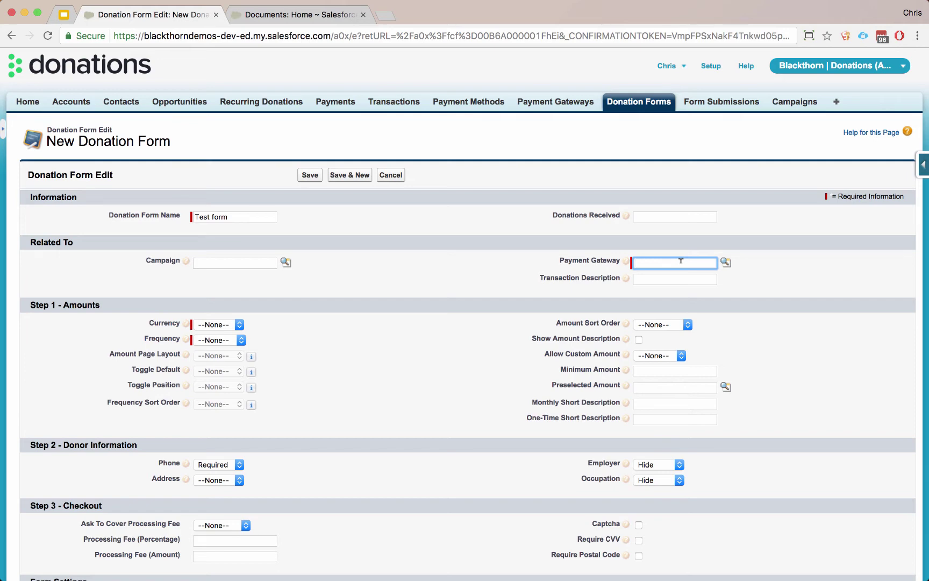
pyautogui.click(686, 277)
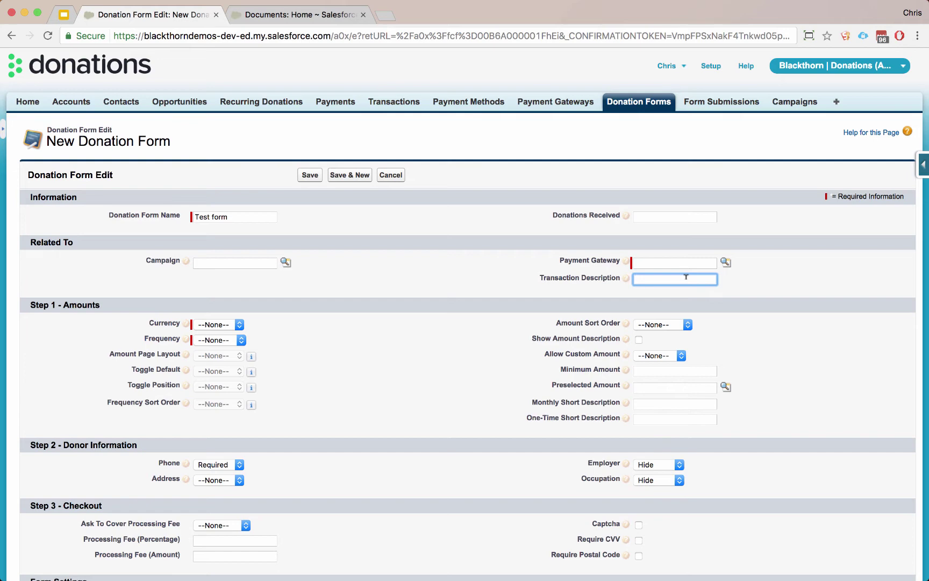
pyautogui.scroll(-5, 795, 293)
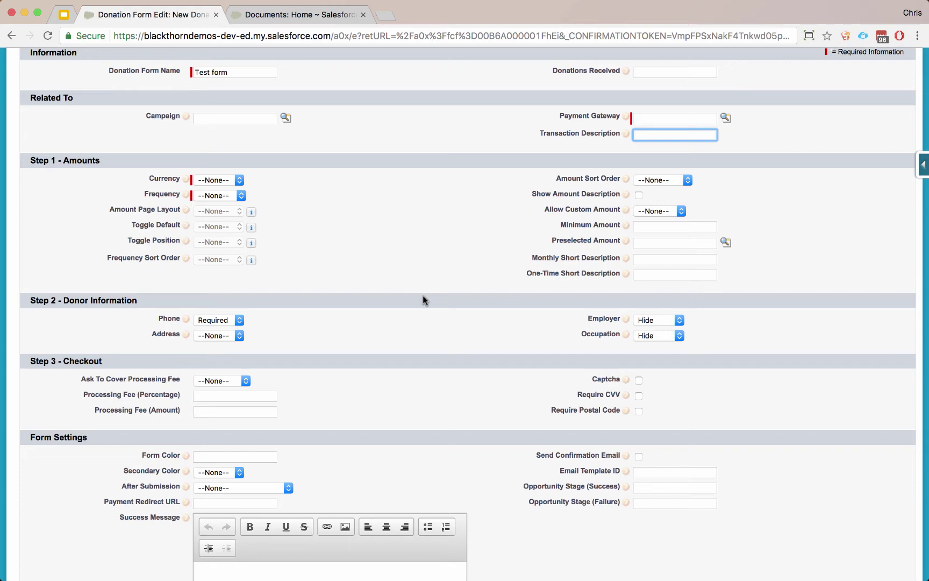
# Set currency USD, frequency Both, Toggle layout with Monthly default at Bottom, and Ascending sort.
pyautogui.click(219, 180)
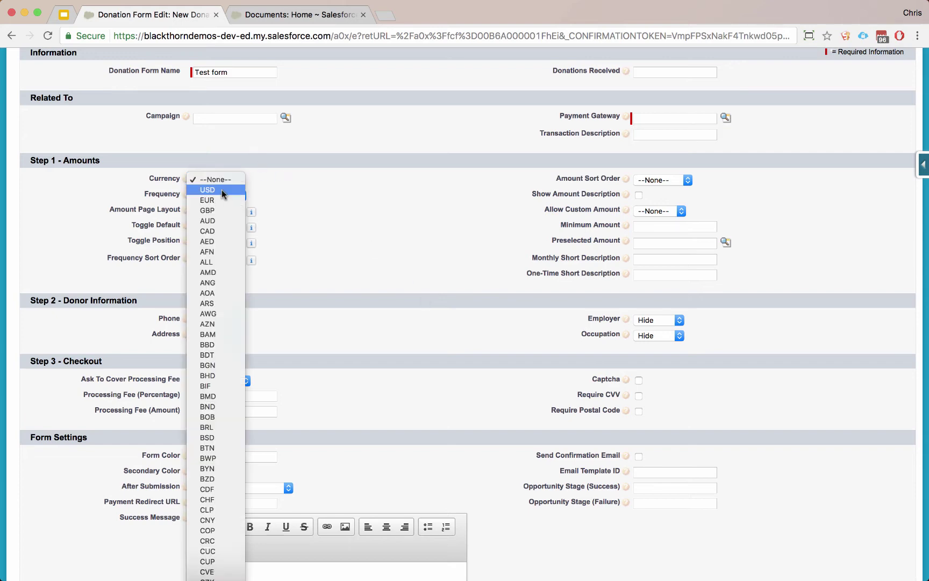
pyautogui.click(221, 189)
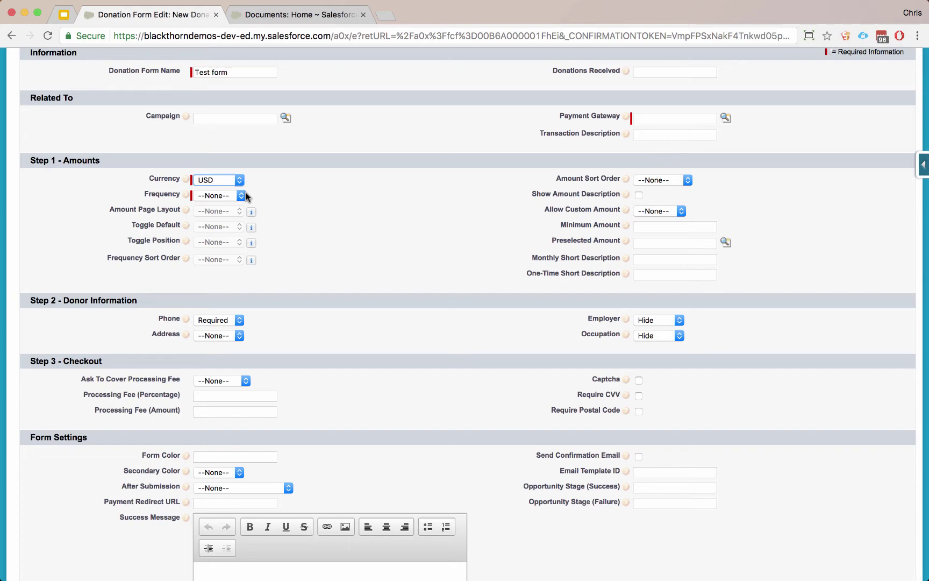
pyautogui.click(227, 193)
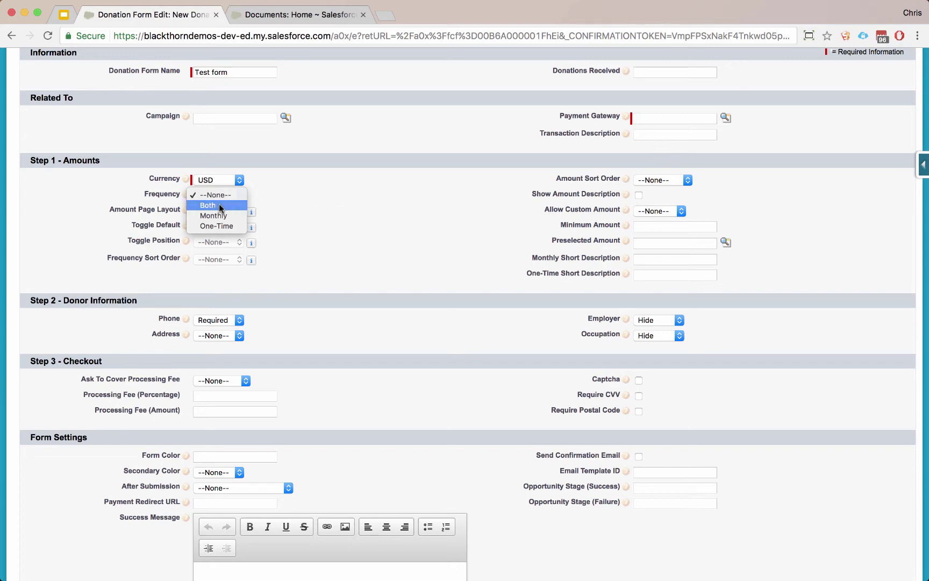
pyautogui.click(219, 205)
pyautogui.click(231, 211)
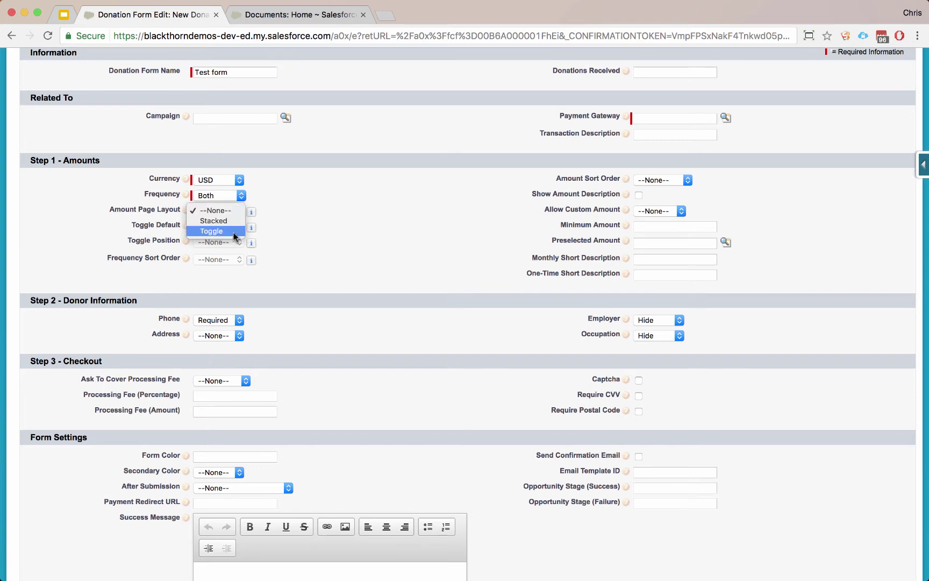
pyautogui.click(228, 230)
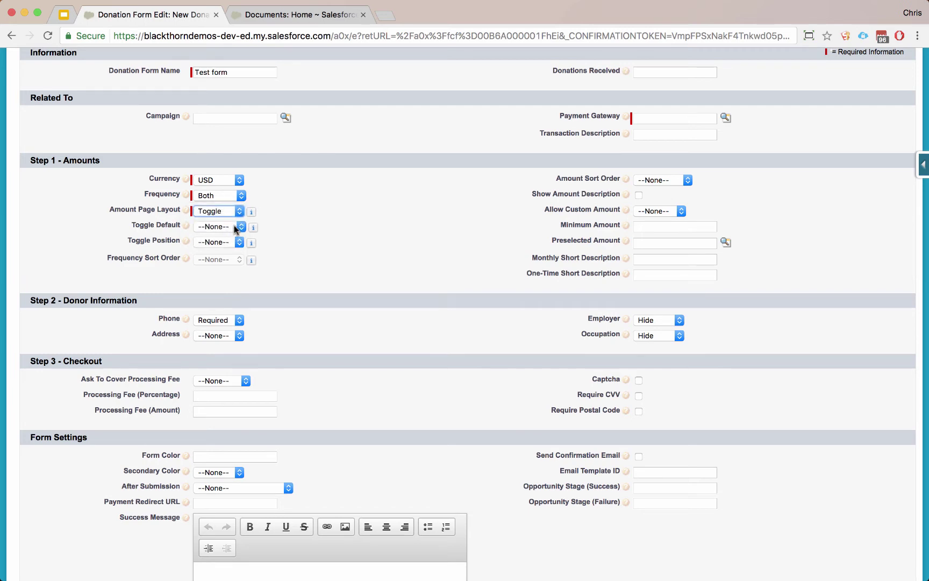
pyautogui.click(234, 226)
pyautogui.click(232, 237)
pyautogui.click(230, 244)
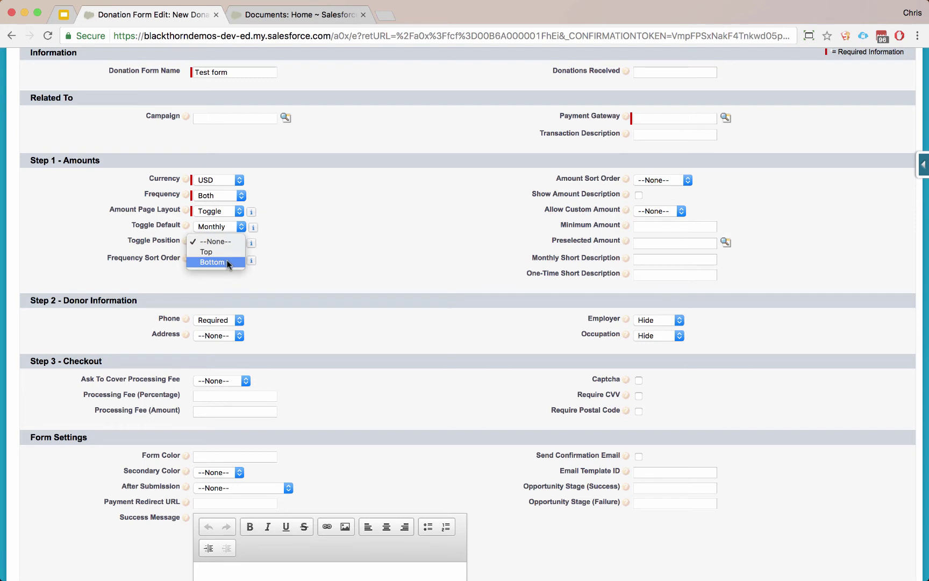
pyautogui.click(228, 262)
pyautogui.click(683, 179)
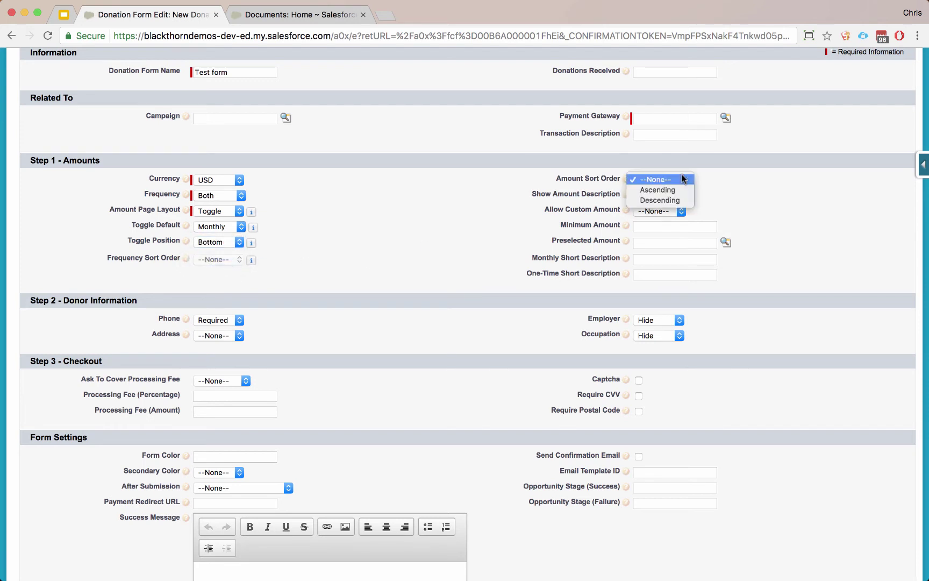
pyautogui.click(680, 190)
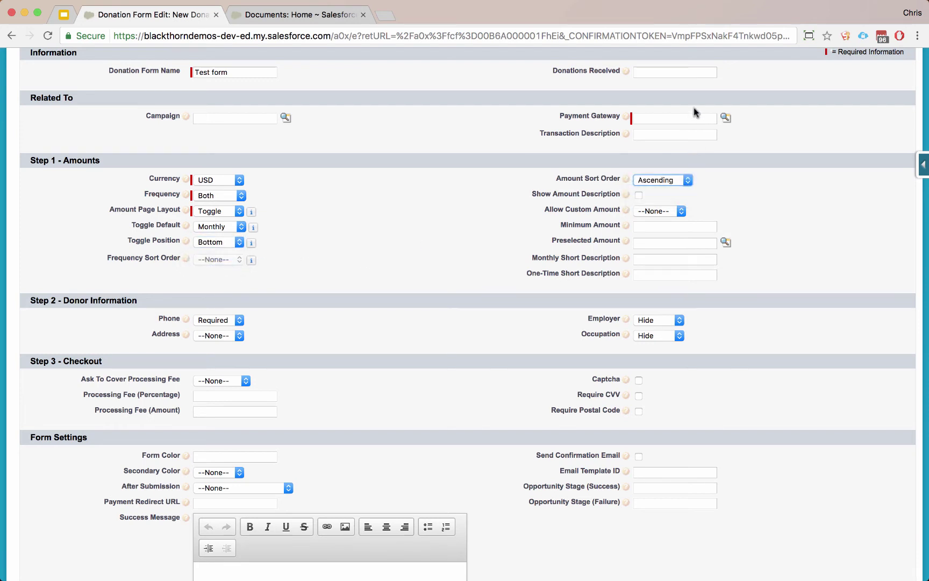
# Choose the primary payment gateway, show amount descriptions, and allow custom amounts for Both, minimum 5.
pyautogui.click(695, 118)
pyautogui.click(726, 118)
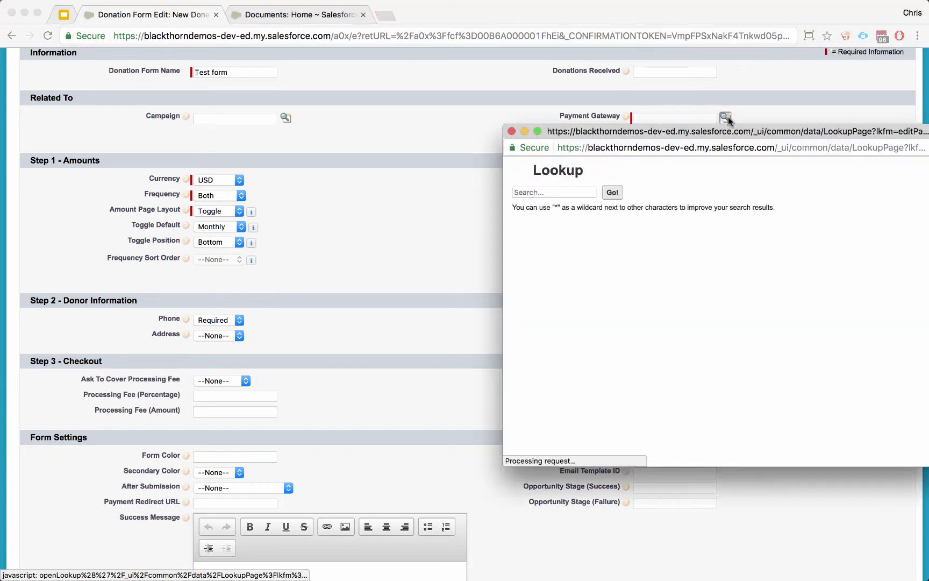
pyautogui.click(528, 286)
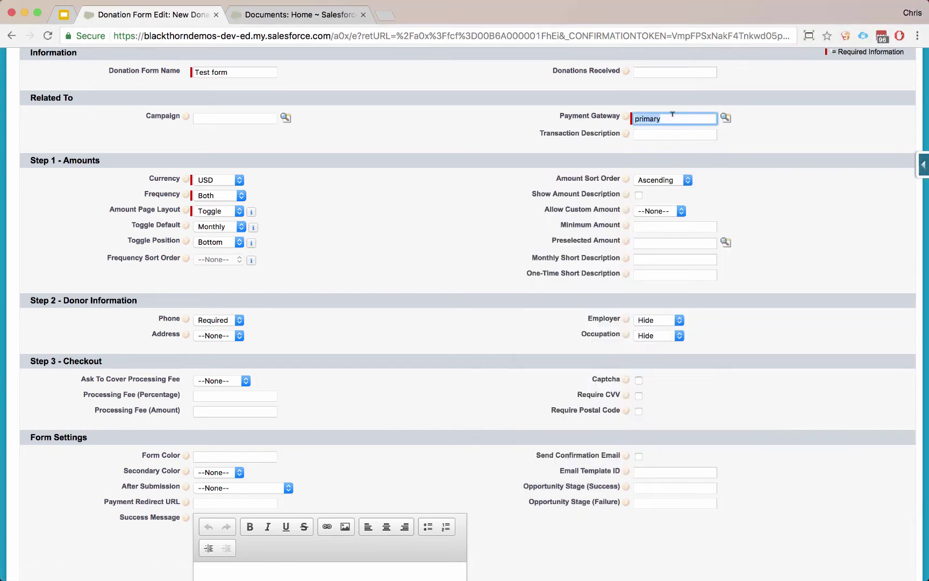
pyautogui.click(745, 196)
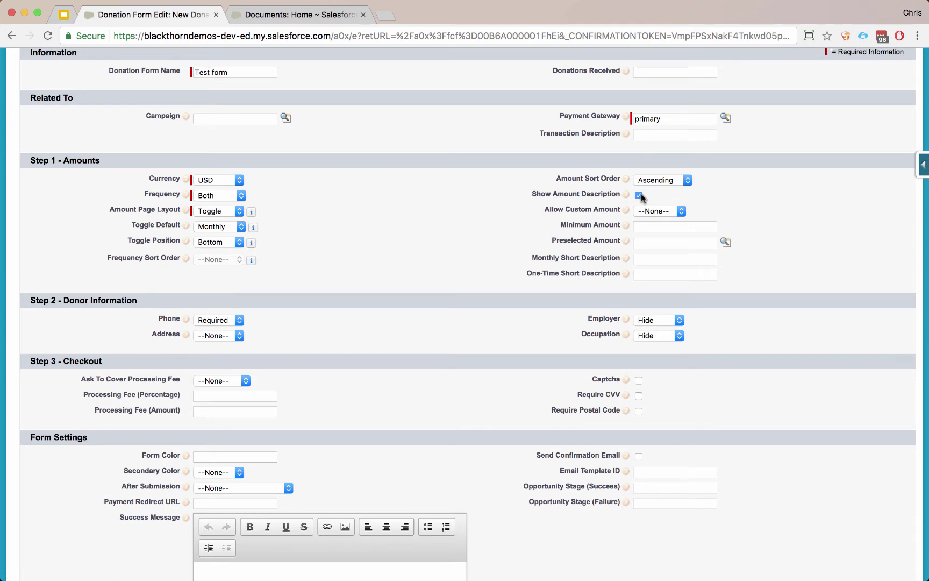
pyautogui.click(676, 210)
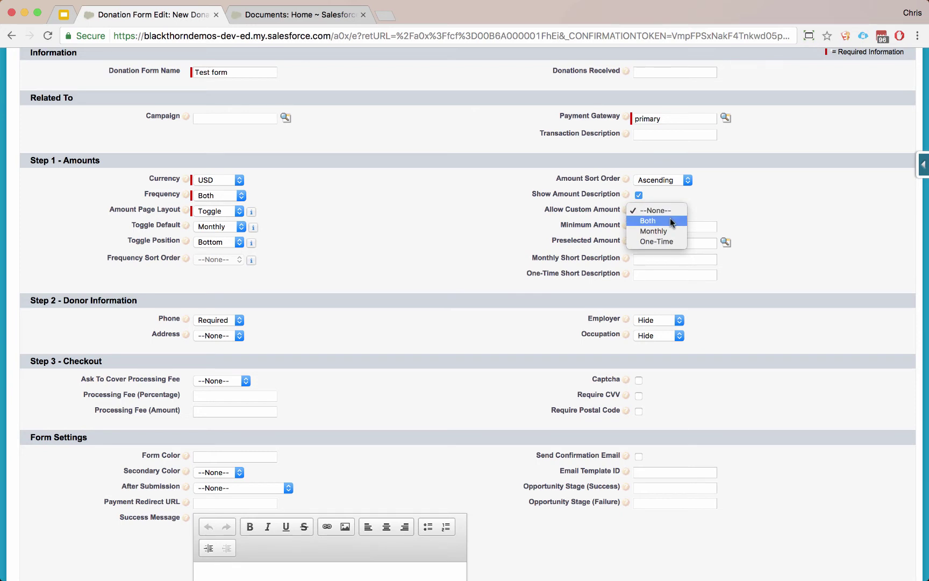
pyautogui.click(670, 219)
pyautogui.click(679, 226)
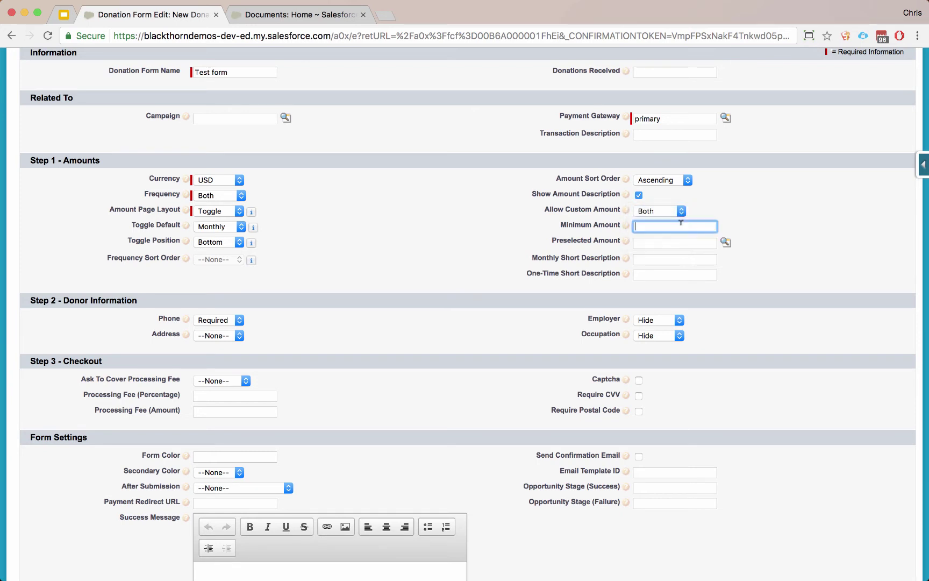
pyautogui.write('5')
pyautogui.click(680, 242)
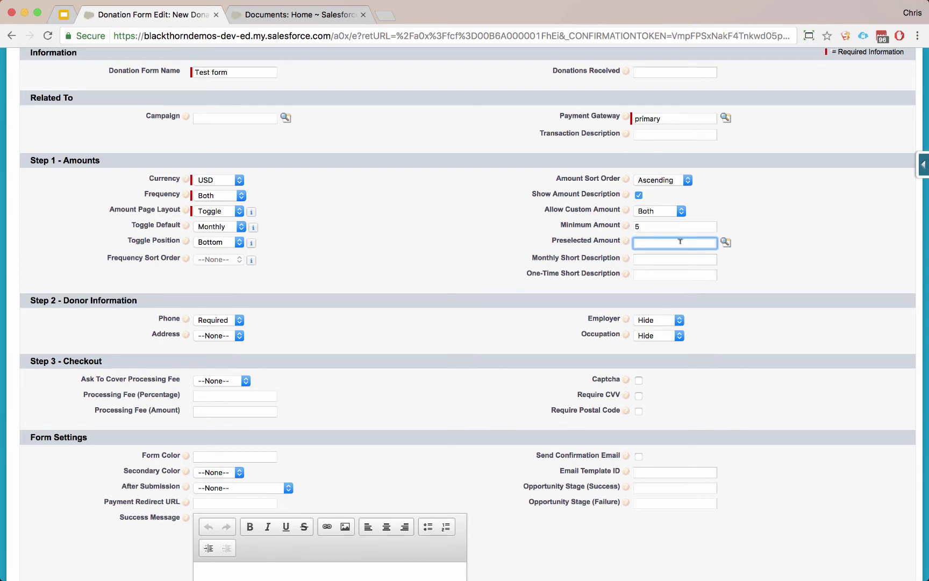
# Enter the monthly short description 'Here's the monthly' and one-time 'And here's the one-time description'.
pyautogui.click(682, 258)
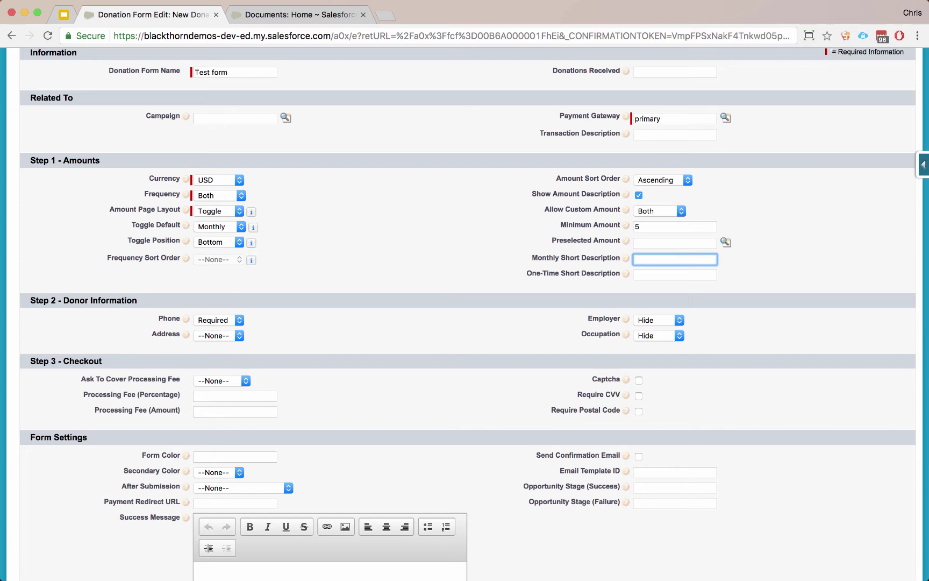
pyautogui.write("Here's the monthly")
pyautogui.press('Tab')
pyautogui.write('And ')
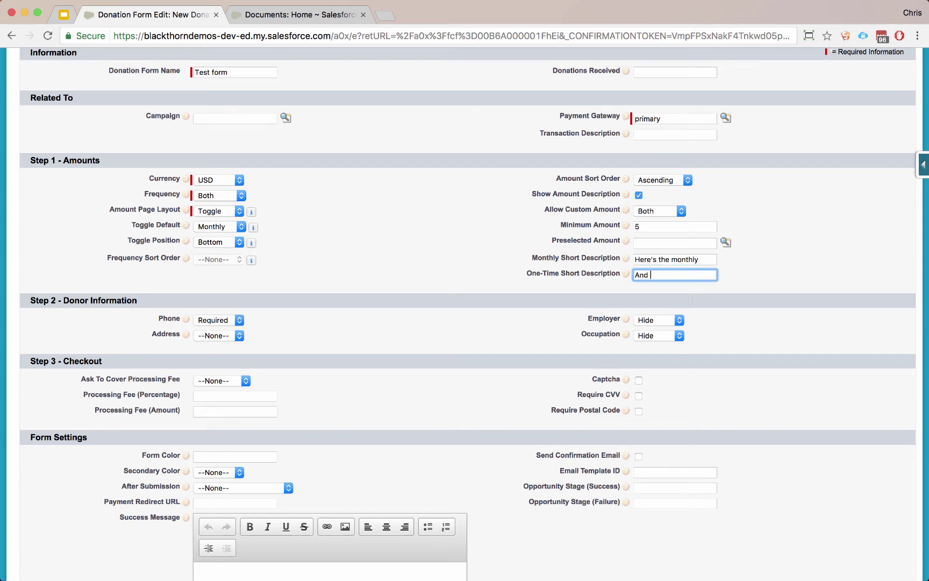
pyautogui.write("here's the one-time")
pyautogui.write(' description')
# Make Phone and Address optional, Employer required, and Occupation optional.
pyautogui.click(435, 280)
pyautogui.scroll(-3, 435, 281)
pyautogui.click(216, 213)
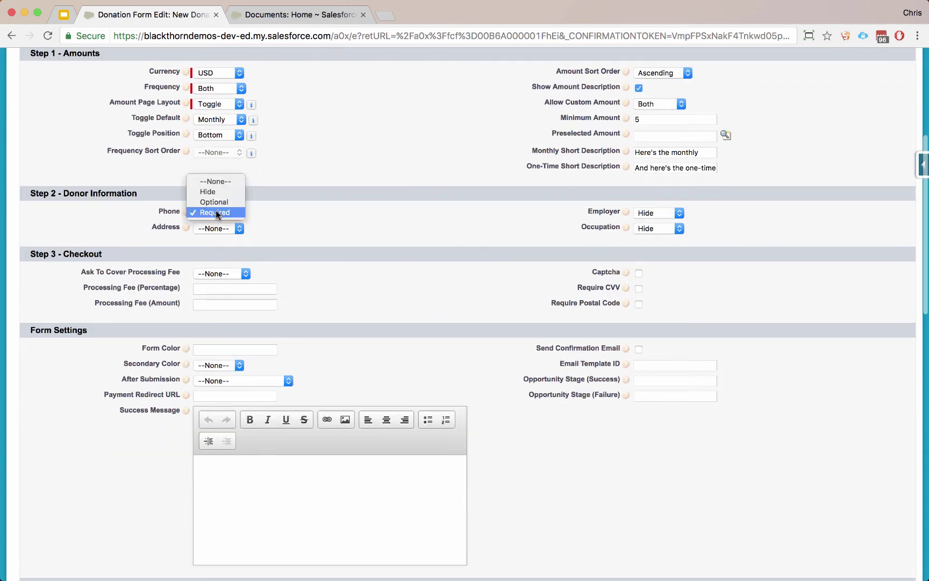
pyautogui.click(214, 202)
pyautogui.click(216, 228)
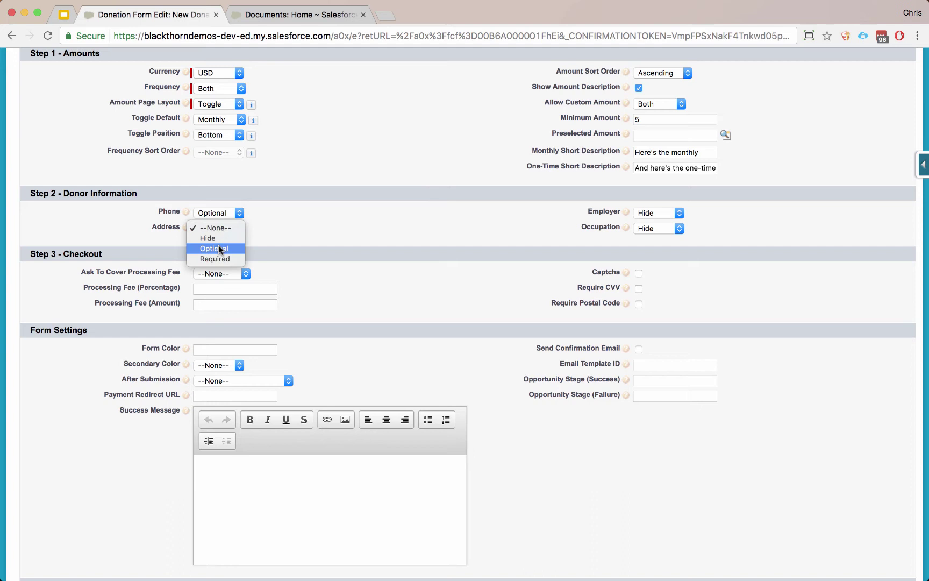
pyautogui.click(220, 248)
pyautogui.click(667, 213)
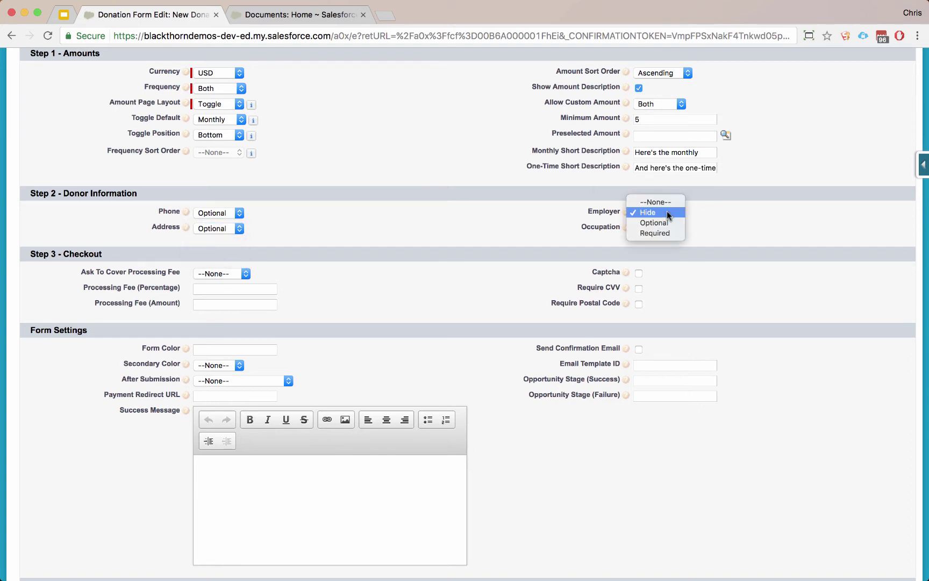
pyautogui.click(667, 233)
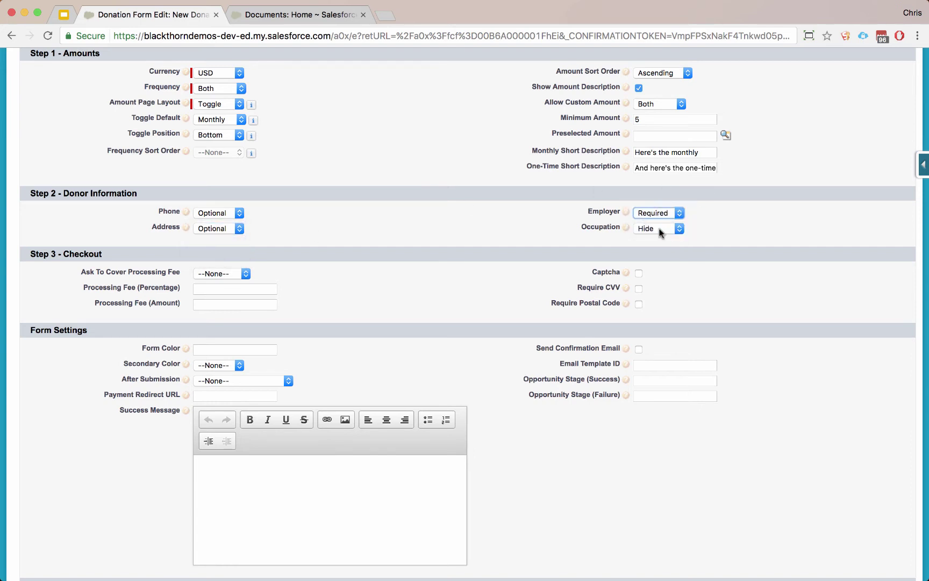
pyautogui.click(660, 232)
pyautogui.click(661, 237)
# Pre-check the processing fee at 3.5 percent and require Captcha, CVV and Postal Code.
pyautogui.scroll(-5, 474, 245)
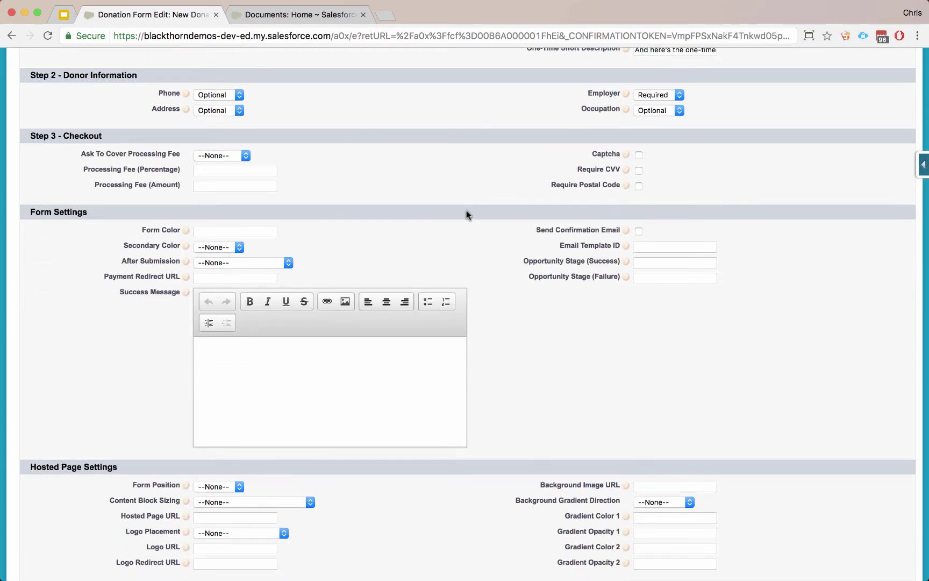
pyautogui.click(232, 156)
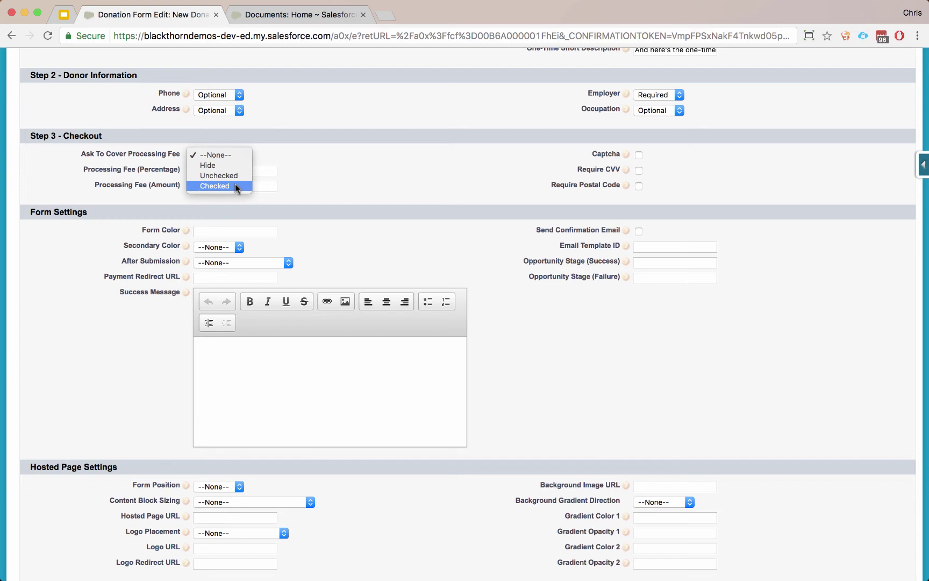
pyautogui.click(235, 185)
pyautogui.click(247, 171)
pyautogui.write('3')
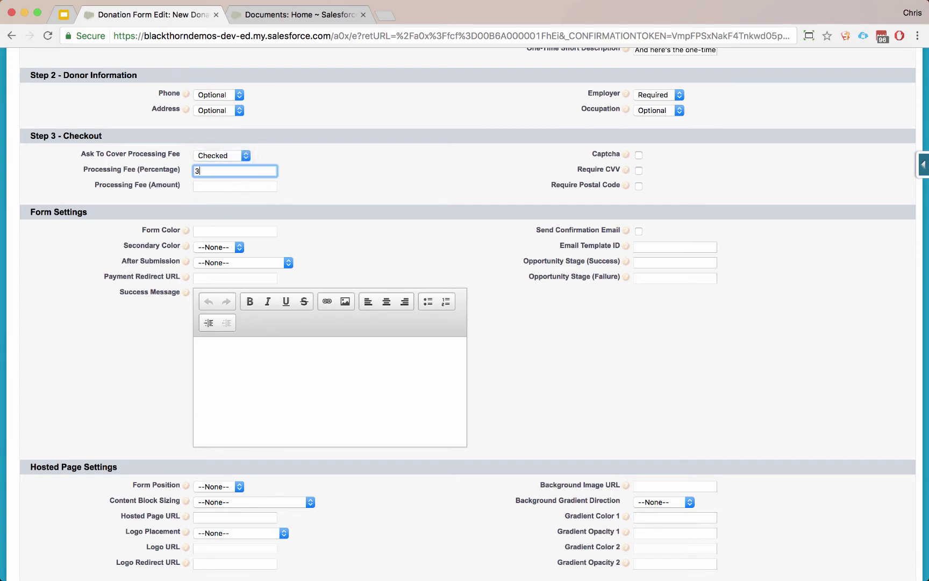
pyautogui.write('.5')
pyautogui.click(235, 187)
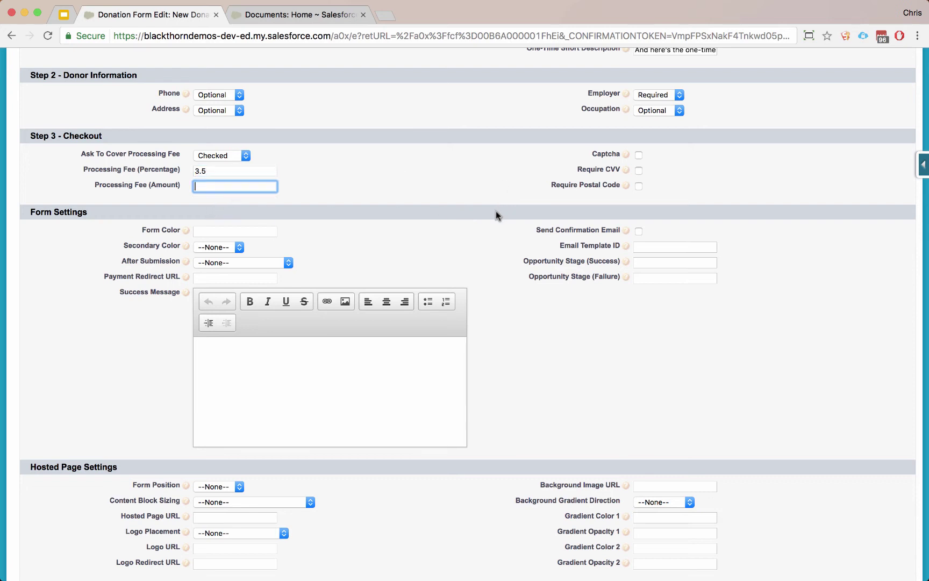
pyautogui.click(619, 194)
pyautogui.click(638, 155)
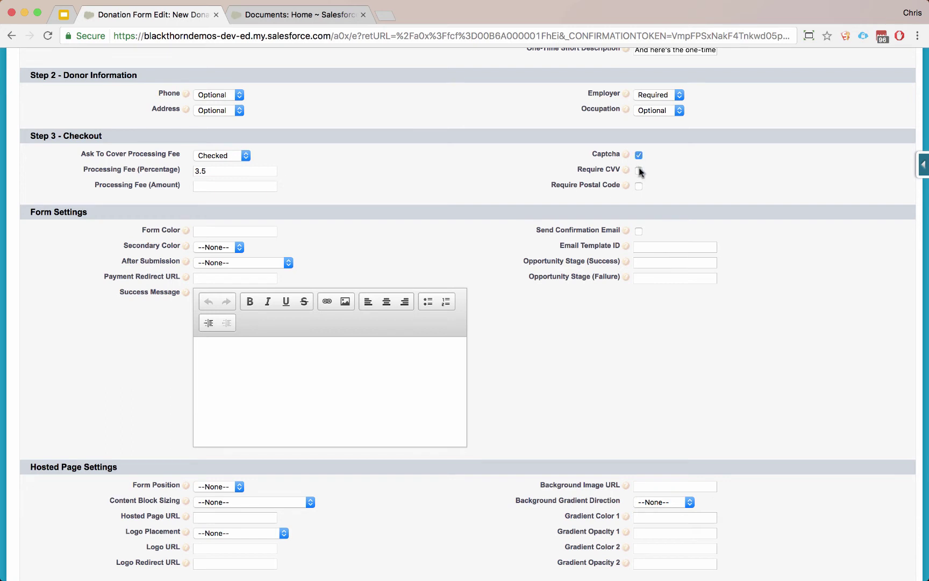
pyautogui.click(639, 170)
pyautogui.click(639, 186)
# Set the form colour to blue and the secondary colour to Black.
pyautogui.scroll(-5, 768, 242)
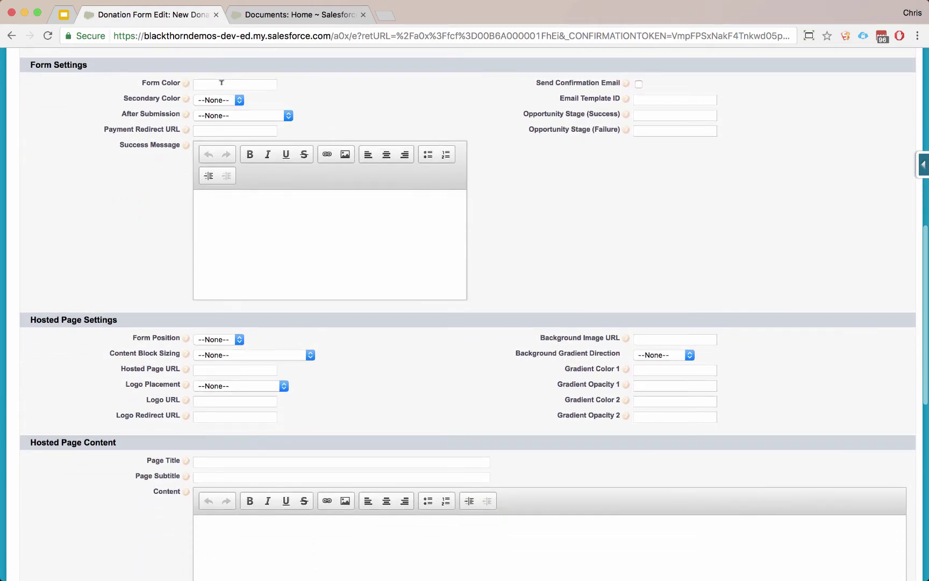
pyautogui.click(221, 83)
pyautogui.moveTo(186, 86)
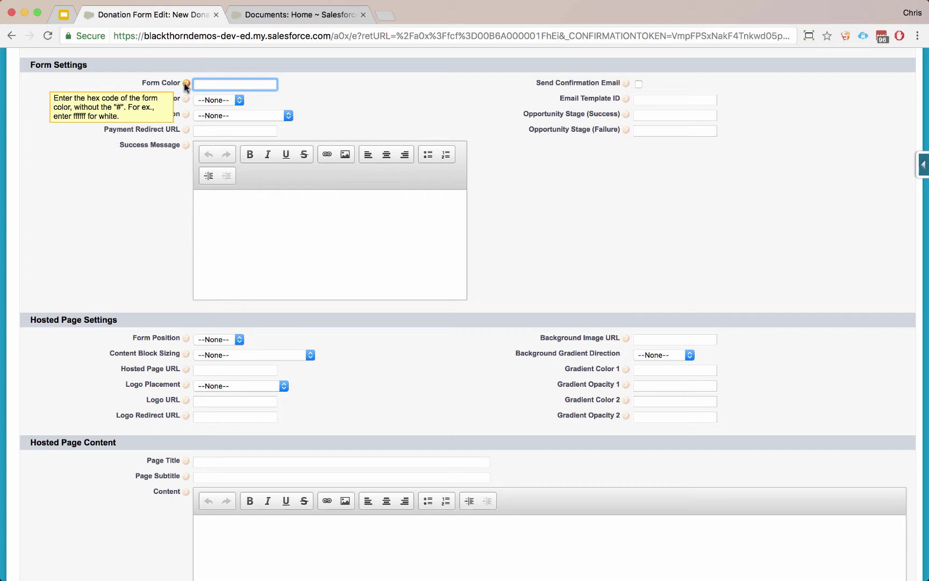
pyautogui.write('blue')
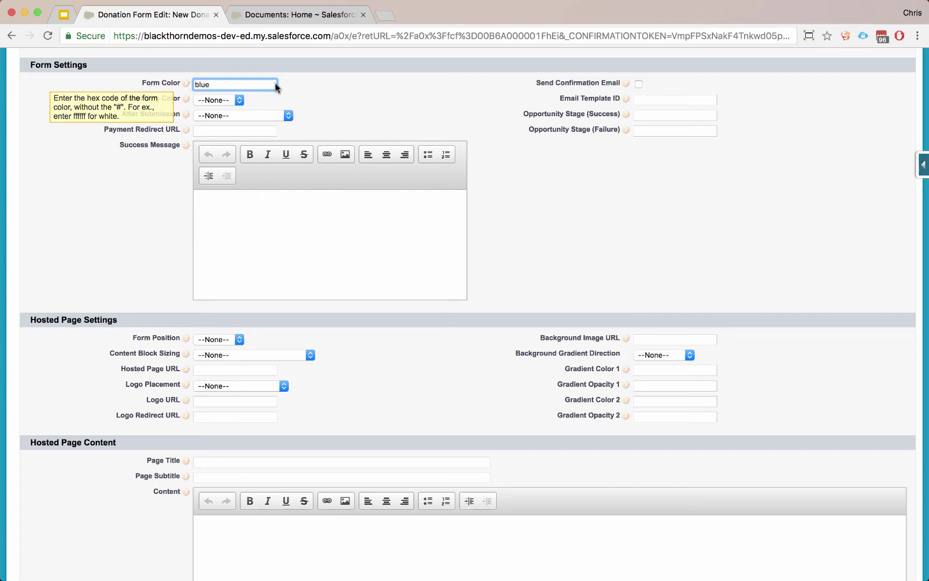
pyautogui.click(215, 101)
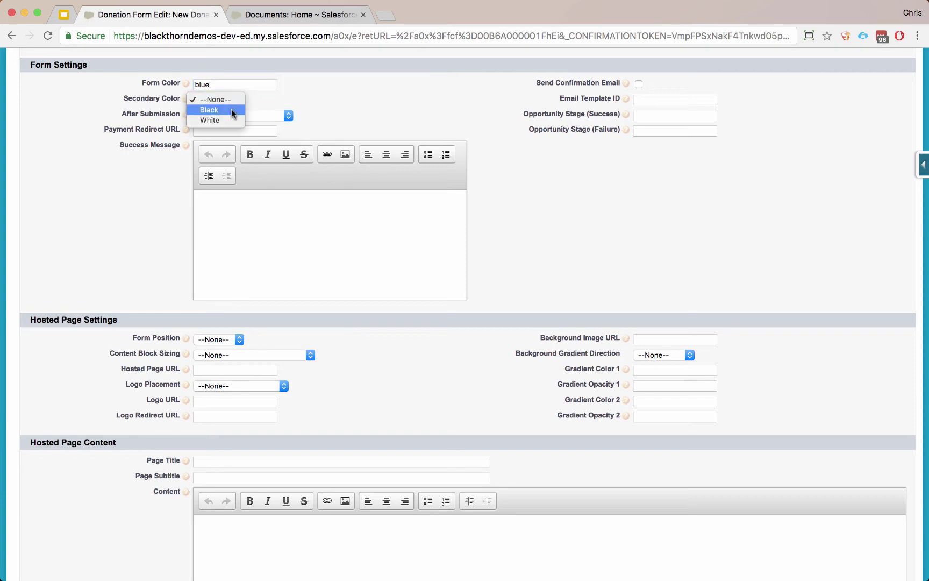
pyautogui.click(232, 109)
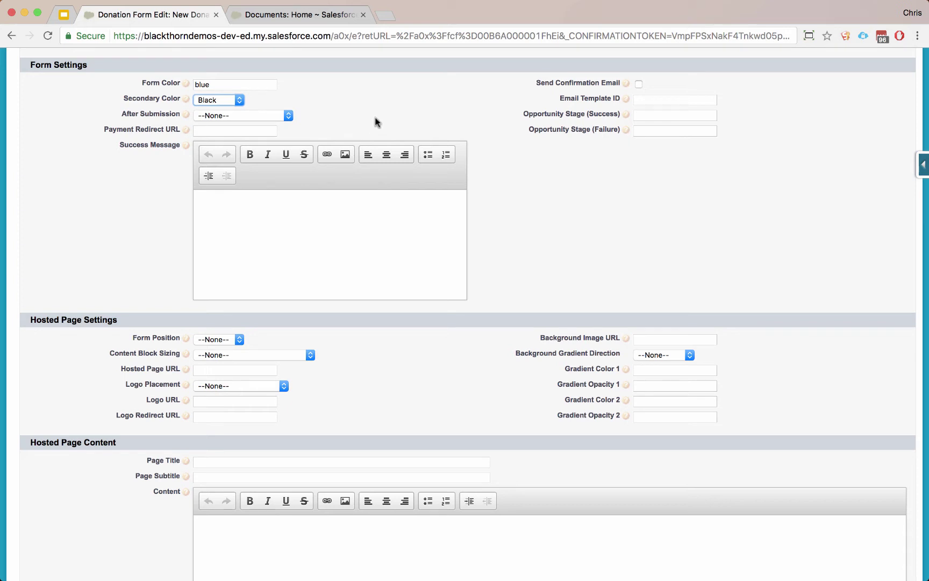
# Show the success message 'Here's to great success!' and set the success opportunity stage to Closed Won.
pyautogui.click(273, 116)
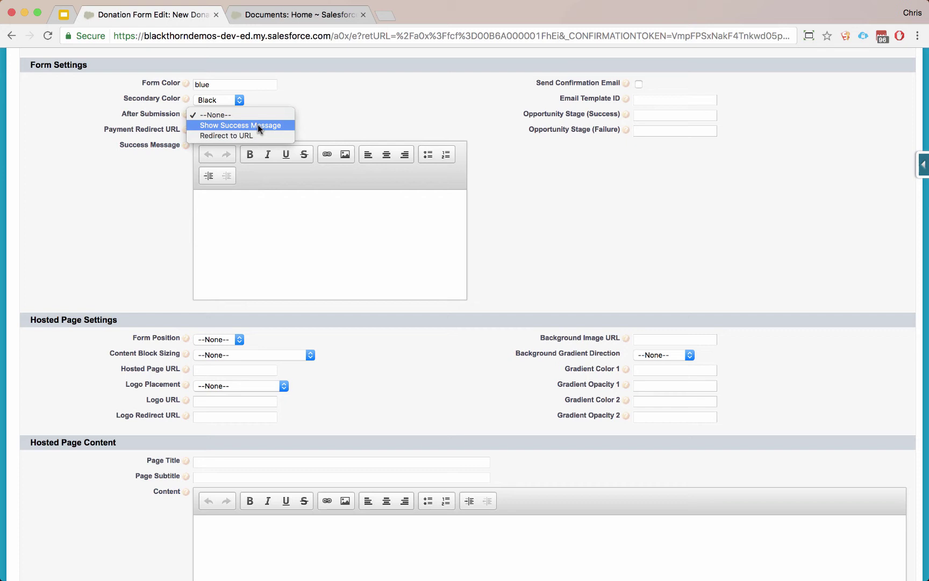
pyautogui.click(257, 125)
pyautogui.click(328, 208)
pyautogui.write("Here's ")
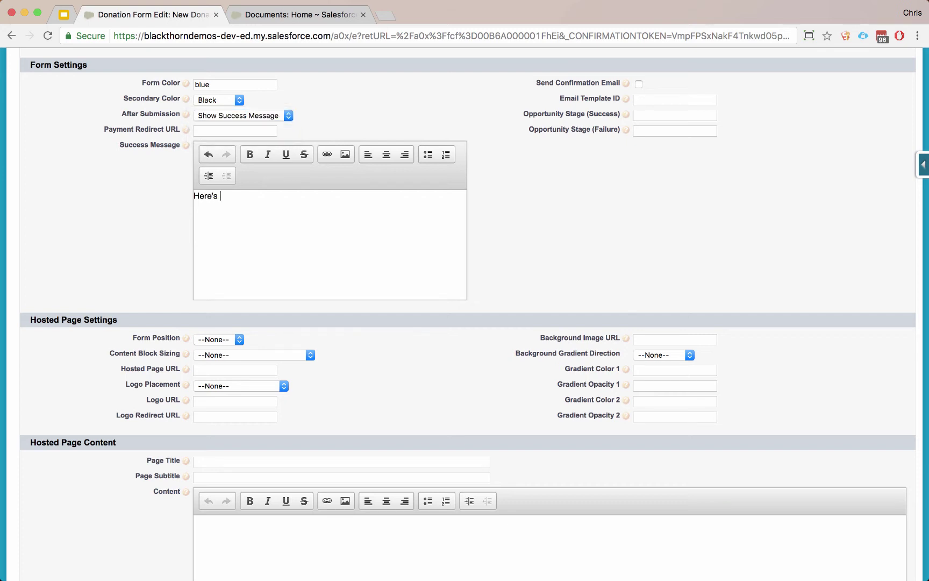
pyautogui.write('to great success!')
pyautogui.click(676, 113)
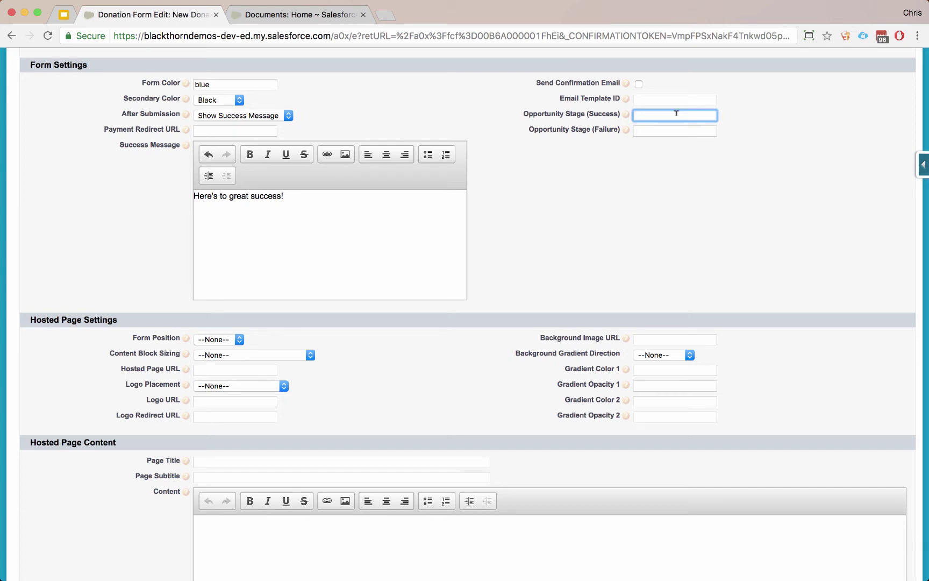
pyautogui.write('Closed S')
pyautogui.press('BackSpace')
pyautogui.write('Won')
pyautogui.click(498, 205)
# Set Form Position Right, Content Block Sizing to fit content vertically, and Logo Placement Top Right.
pyautogui.scroll(-5, 498, 205)
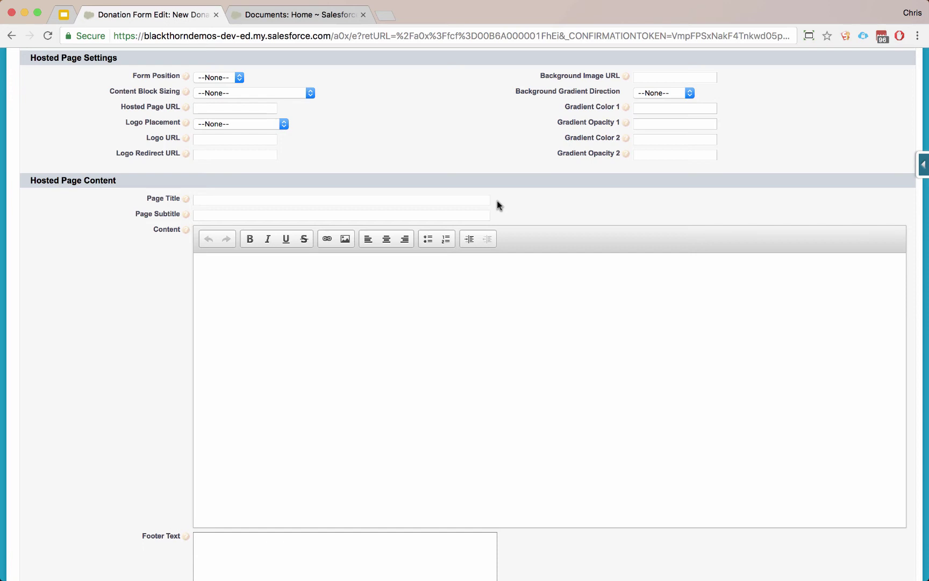
pyautogui.click(221, 78)
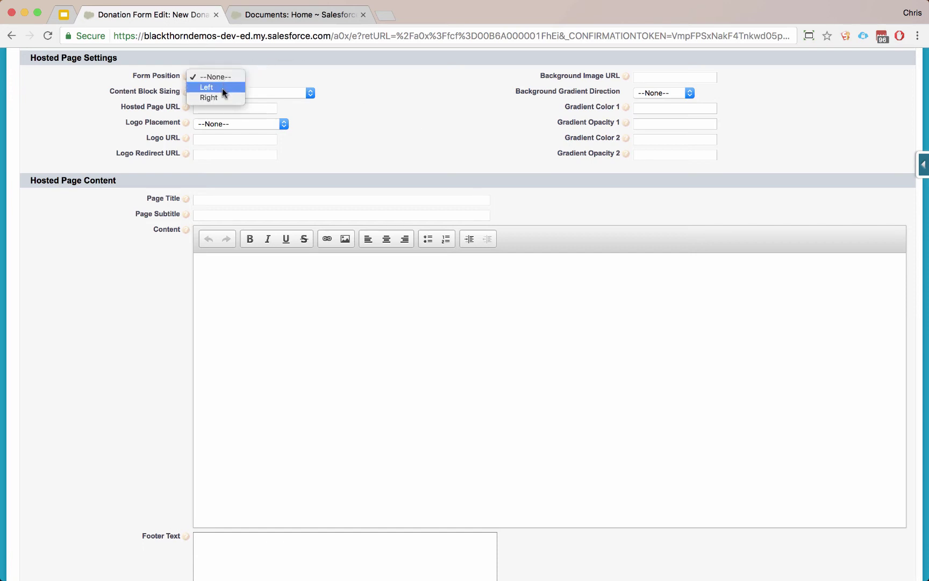
pyautogui.click(223, 95)
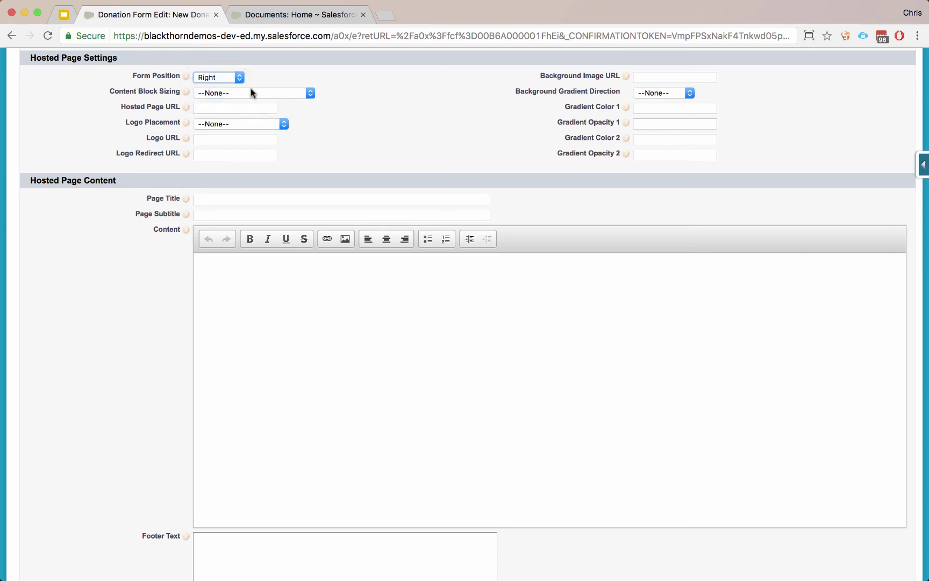
pyautogui.click(251, 92)
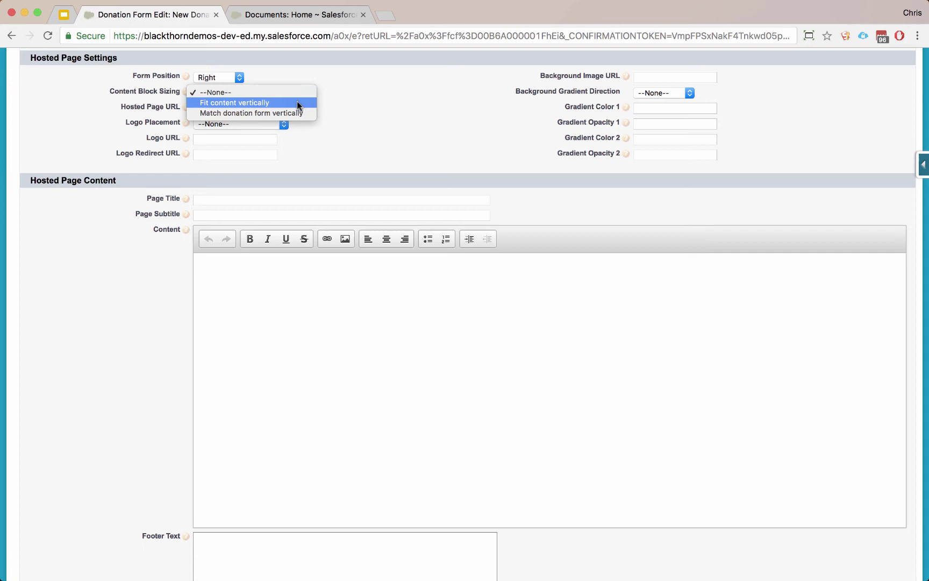
pyautogui.click(297, 102)
pyautogui.click(249, 106)
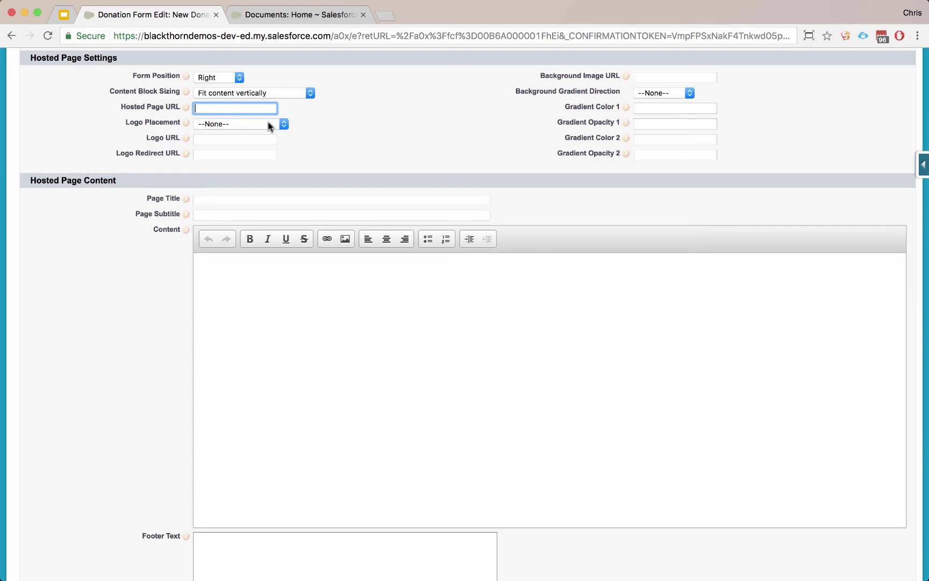
pyautogui.click(268, 124)
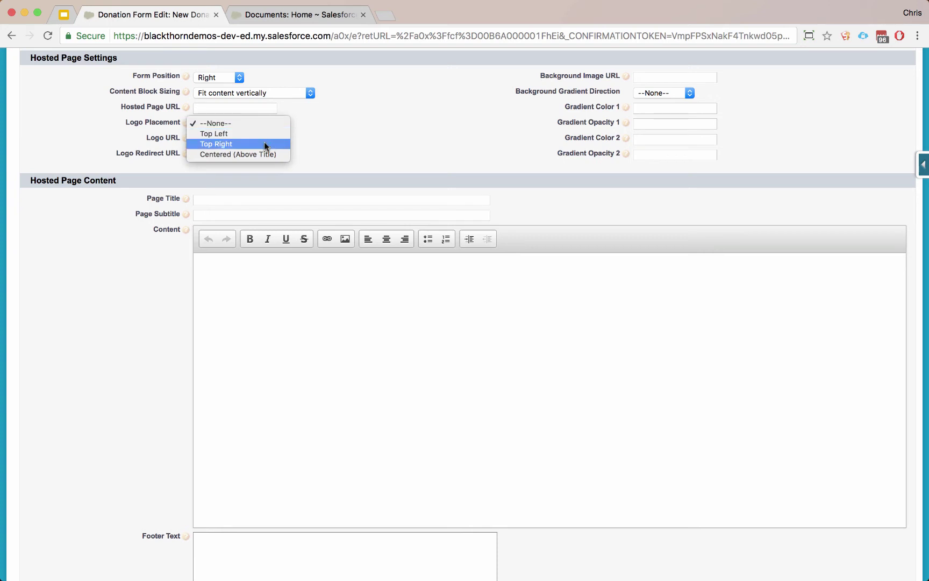
pyautogui.click(264, 143)
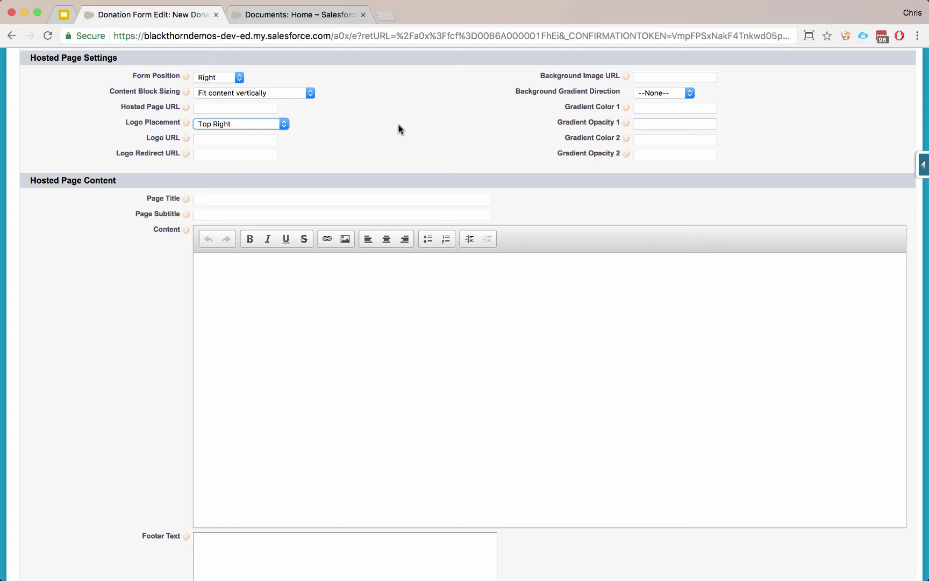
# In Documents, open the logo document's detail page and copy the logo image's address.
pyautogui.click(298, 16)
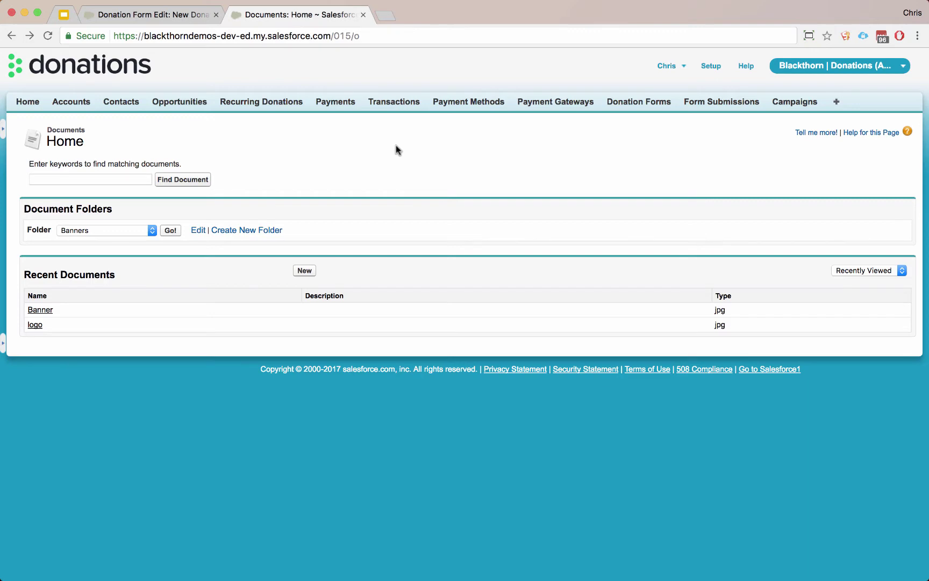
pyautogui.click(304, 271)
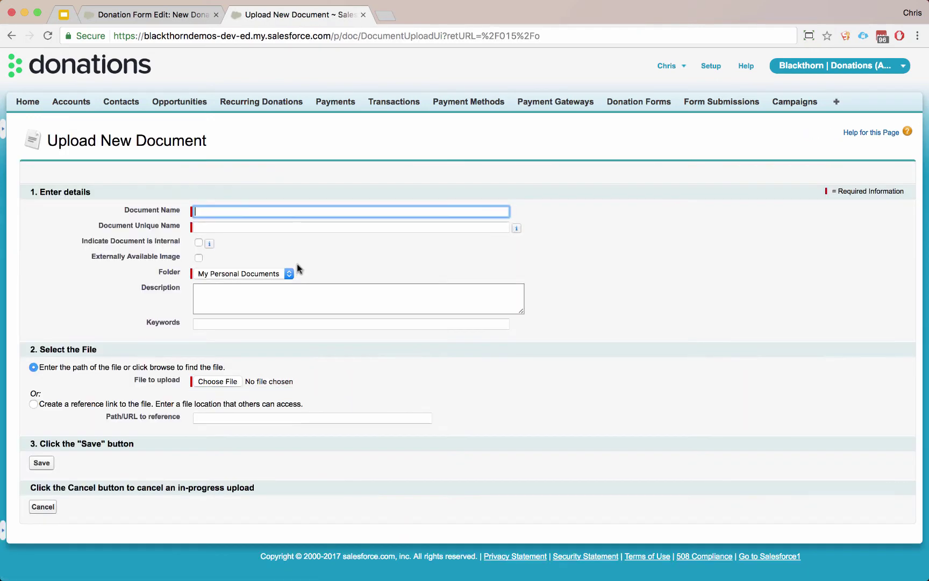
pyautogui.click(199, 258)
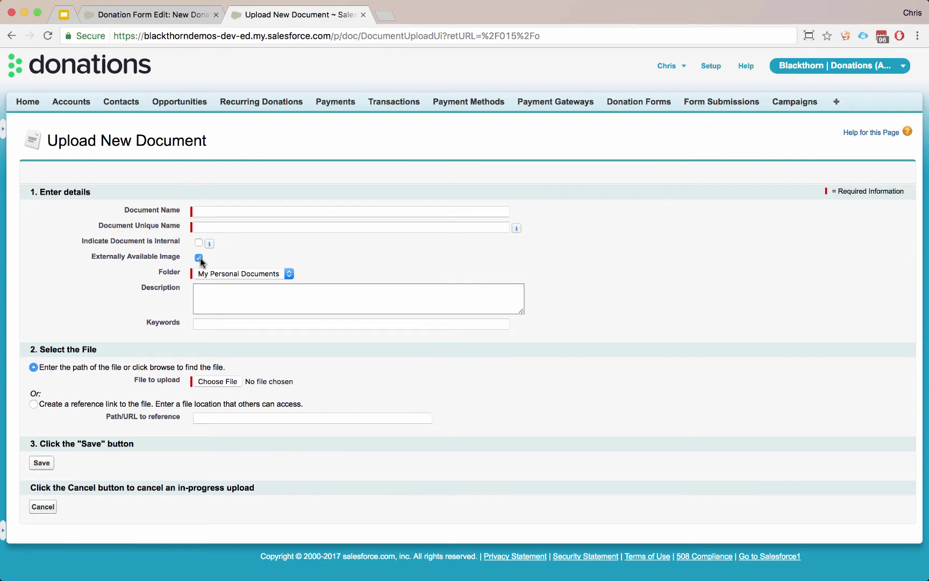
pyautogui.click(241, 273)
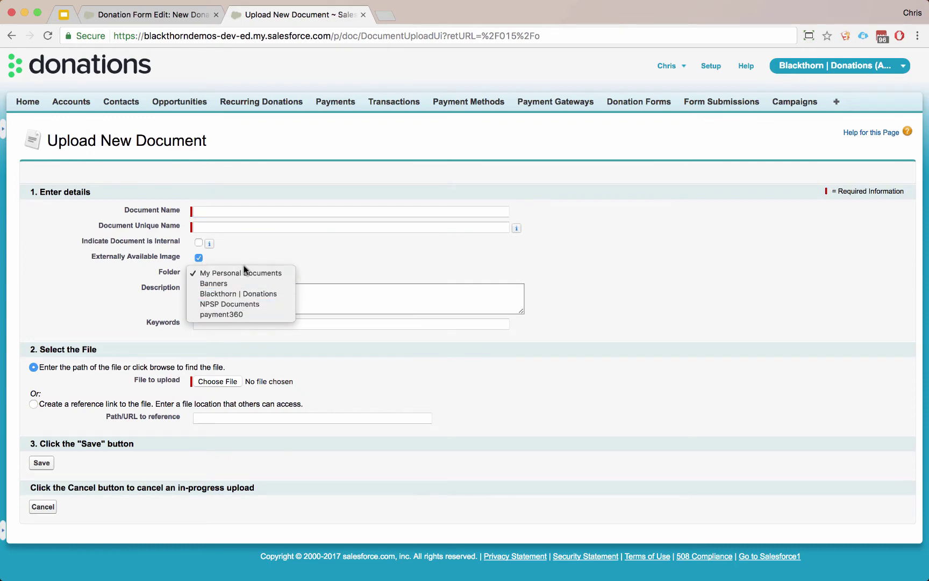
pyautogui.click(366, 256)
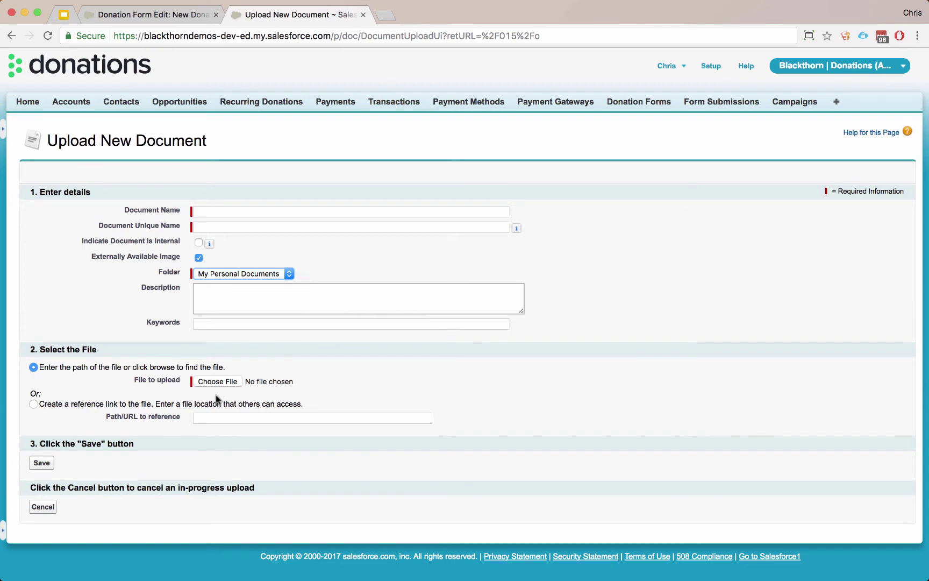
pyautogui.click(12, 36)
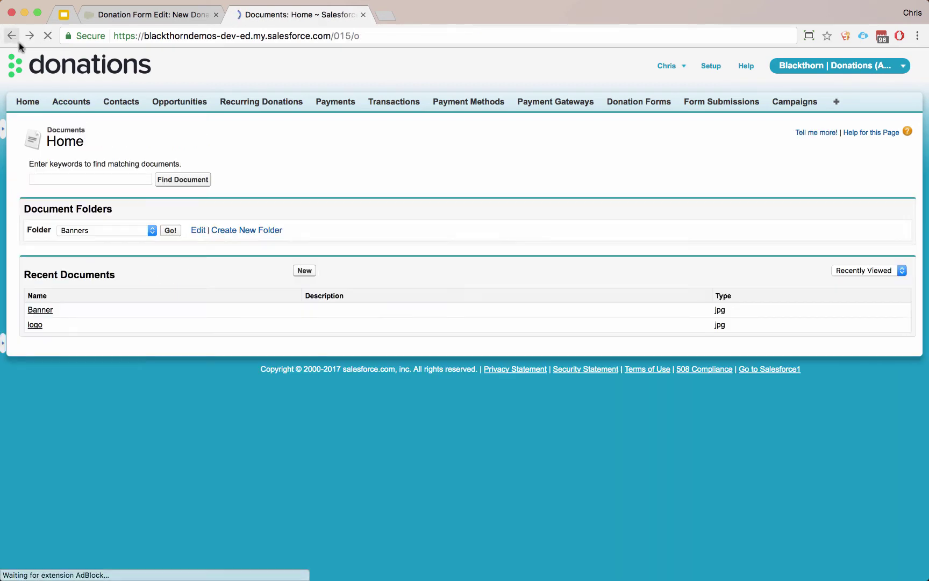
pyautogui.click(35, 326)
pyautogui.rightClick(264, 424)
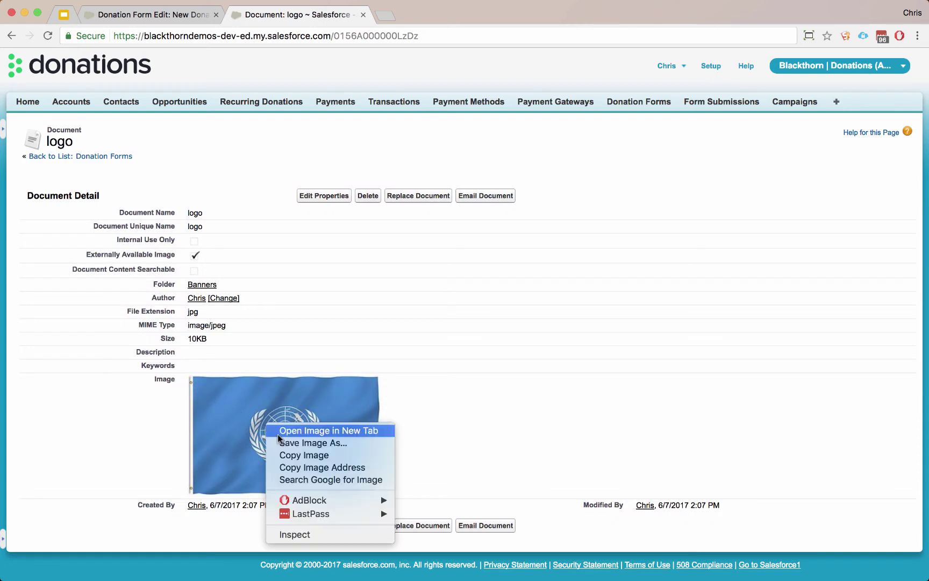
pyautogui.click(322, 468)
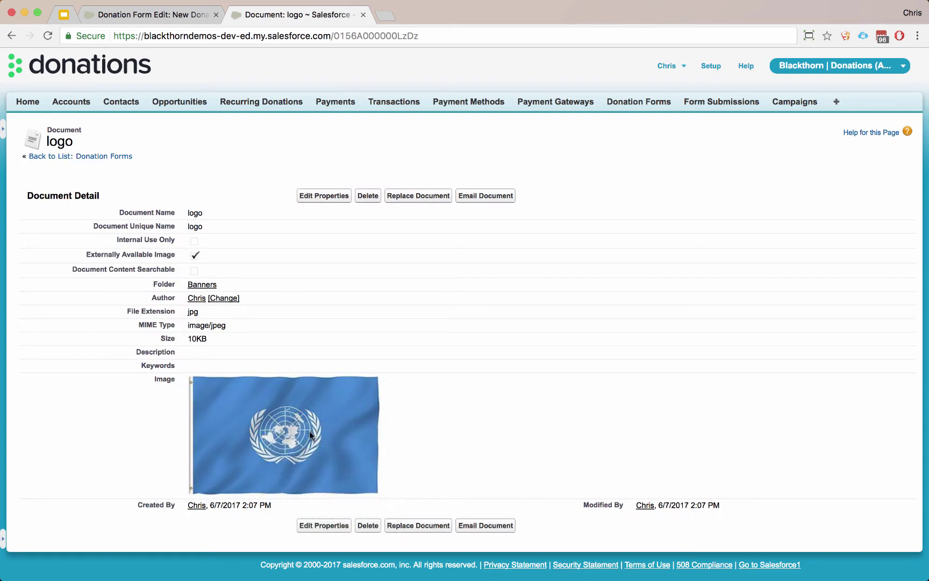
pyautogui.click(139, 15)
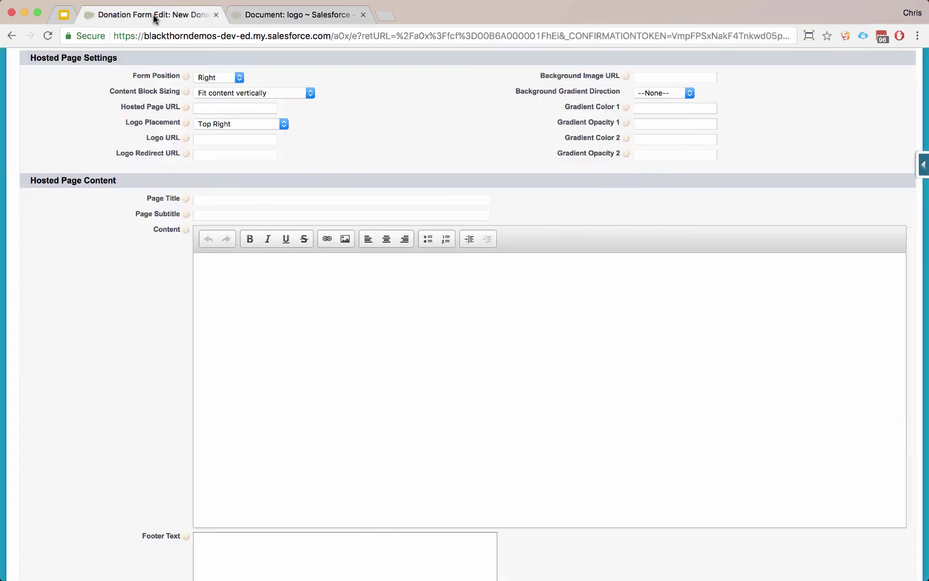
pyautogui.click(256, 140)
pyautogui.press('super+v')
pyautogui.click(260, 153)
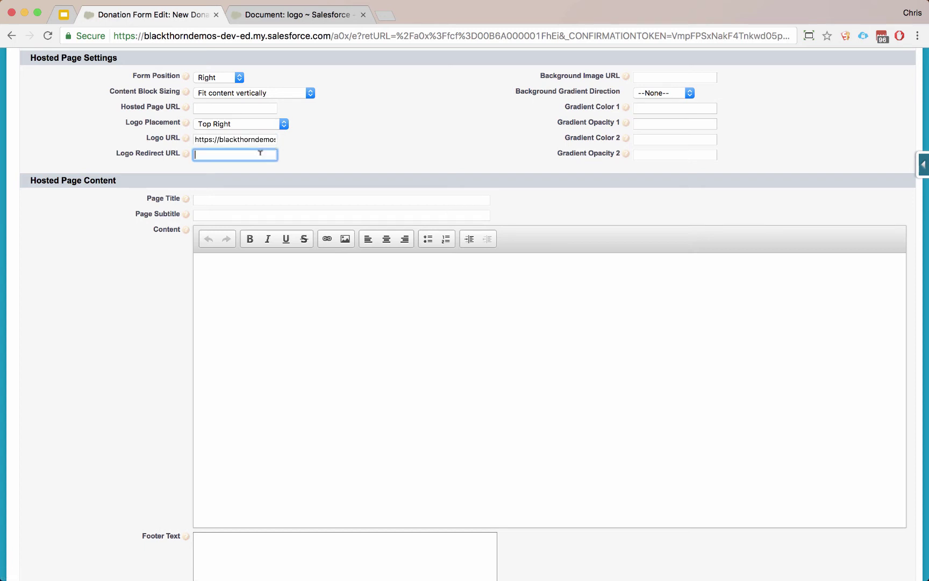
pyautogui.write('www.un.org')
pyautogui.click(438, 119)
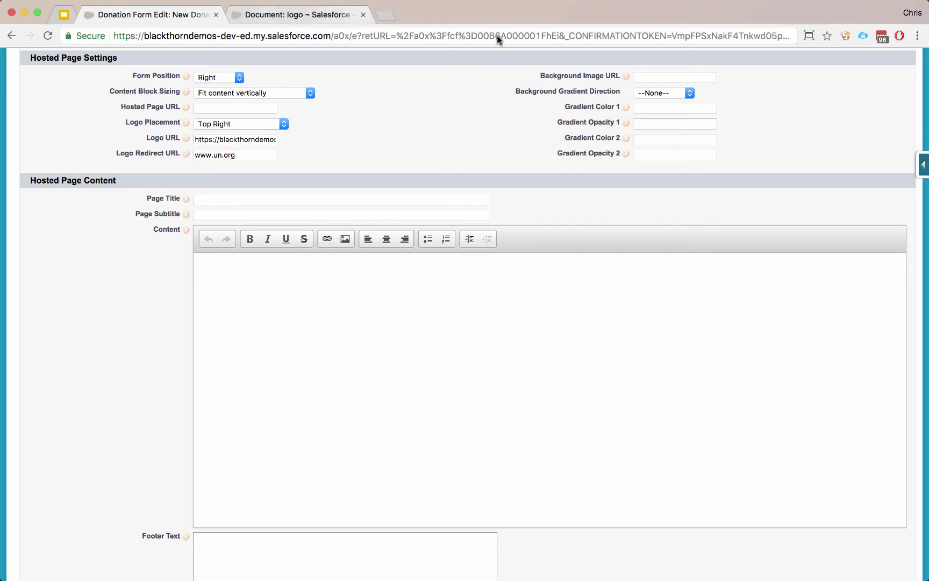
# Copy the Banner image's address into Background Image URL, leaving gradient direction at --None--.
pyautogui.click(308, 16)
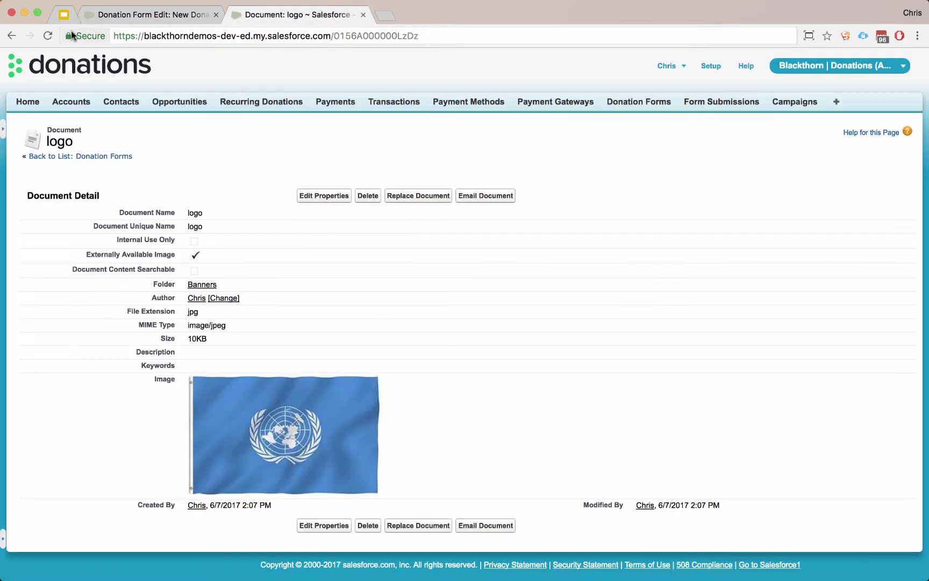
pyautogui.click(11, 36)
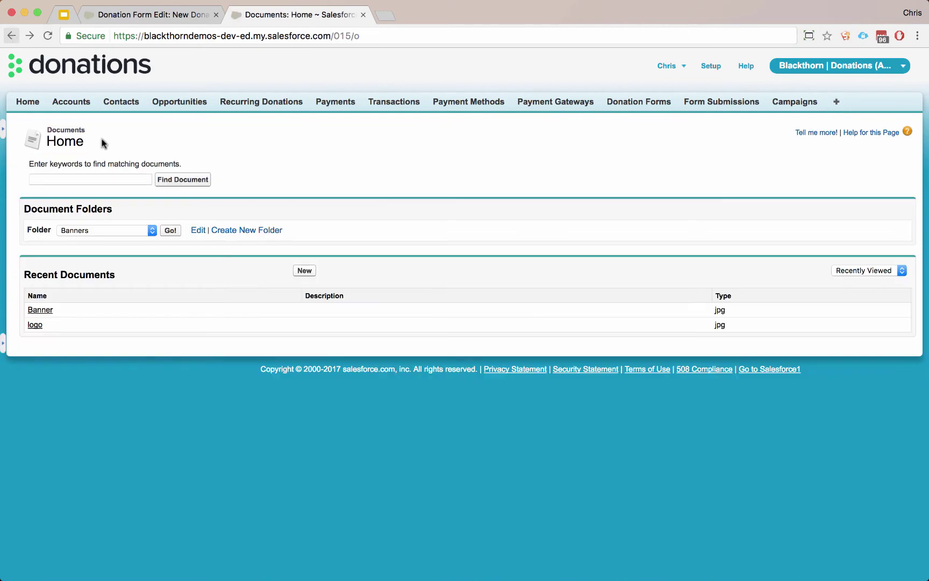
pyautogui.click(38, 310)
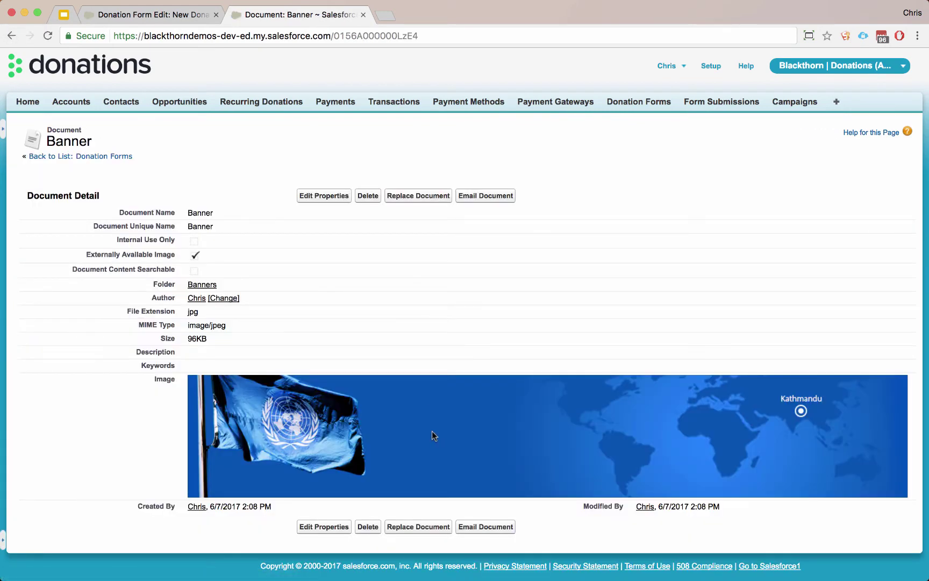
pyautogui.rightClick(432, 431)
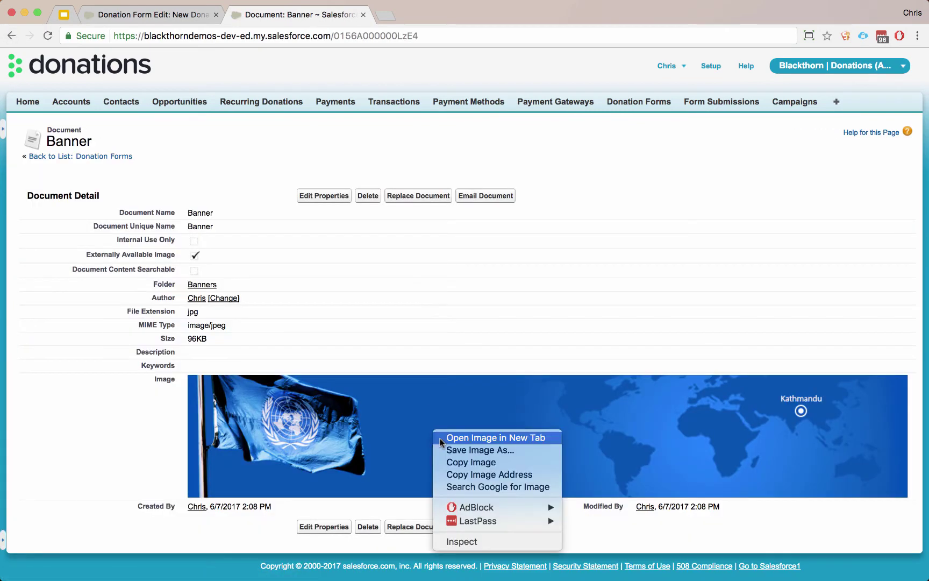
pyautogui.click(466, 476)
pyautogui.click(110, 17)
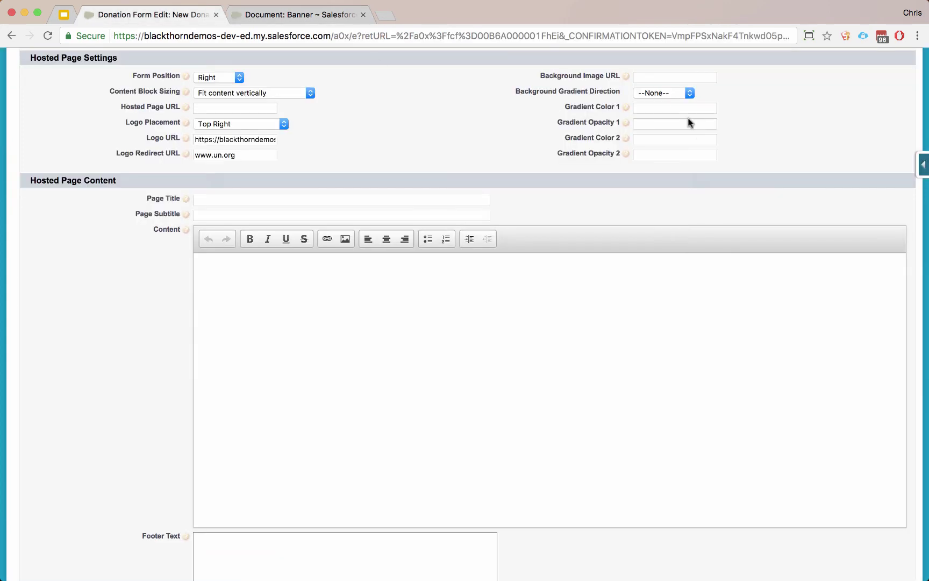
pyautogui.click(671, 75)
pyautogui.press('super+v')
pyautogui.click(753, 94)
pyautogui.click(678, 94)
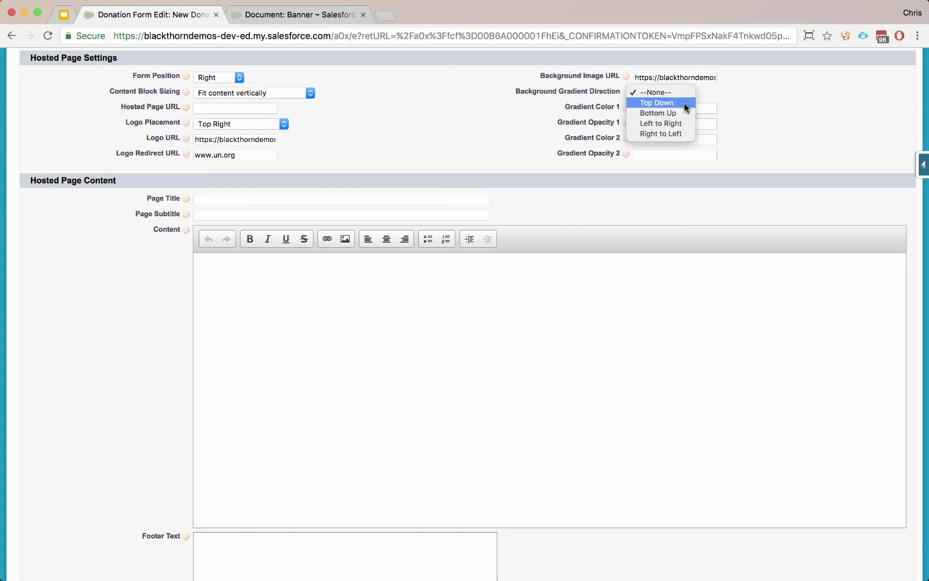
pyautogui.click(756, 119)
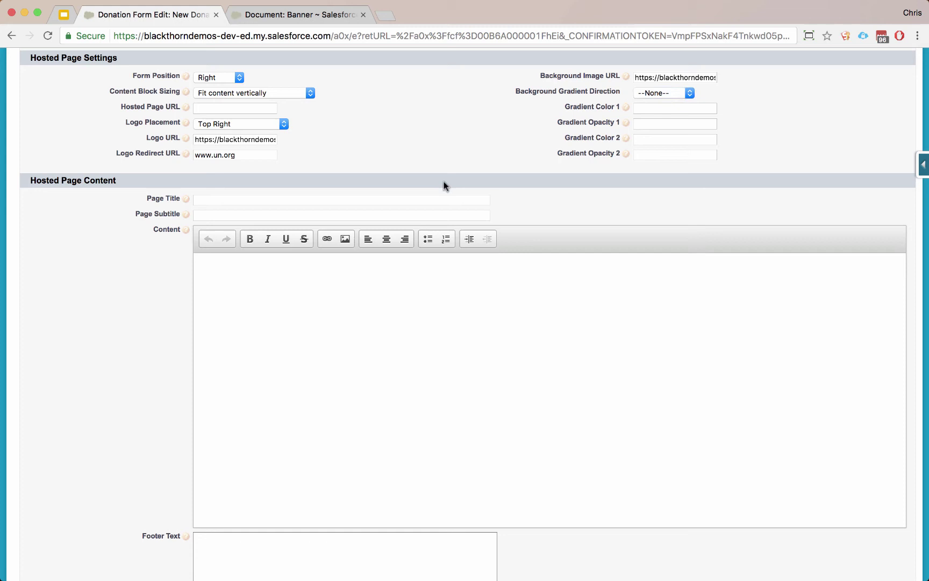
# Set the page title 'Here's the page title' and subtitle 'And here's a great subtitle'.
pyautogui.click(427, 197)
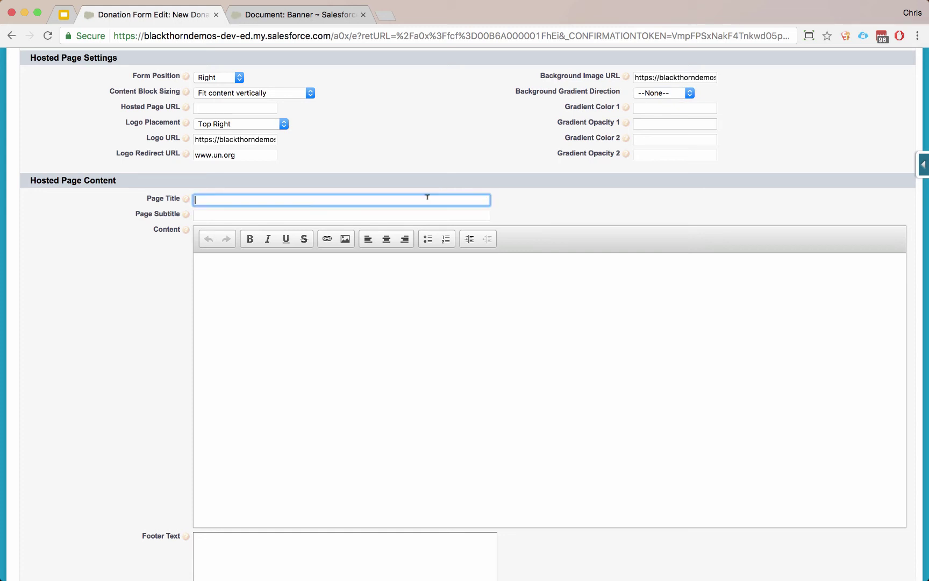
pyautogui.write("Here's the page title")
pyautogui.press('Tab')
pyautogui.write("And here's a")
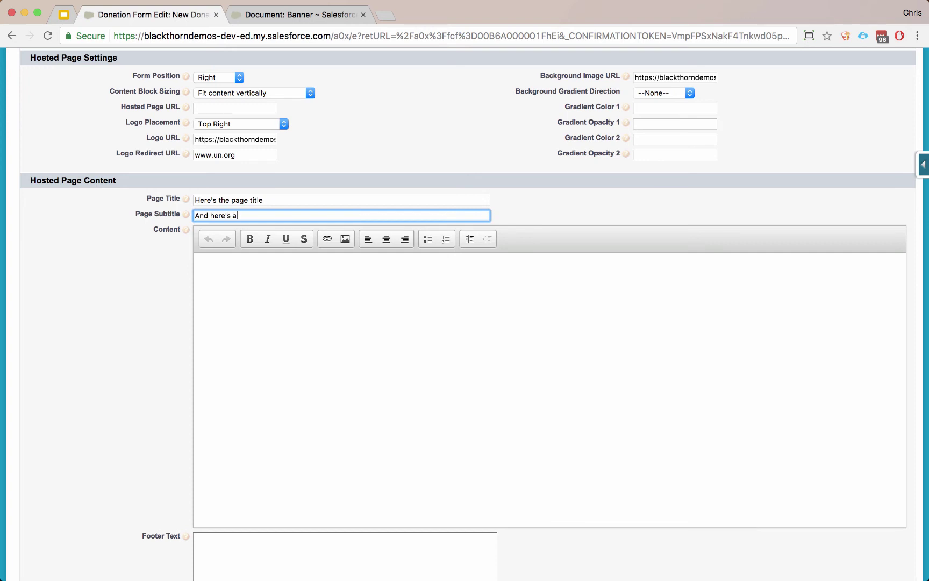
pyautogui.write(' great subtitle')
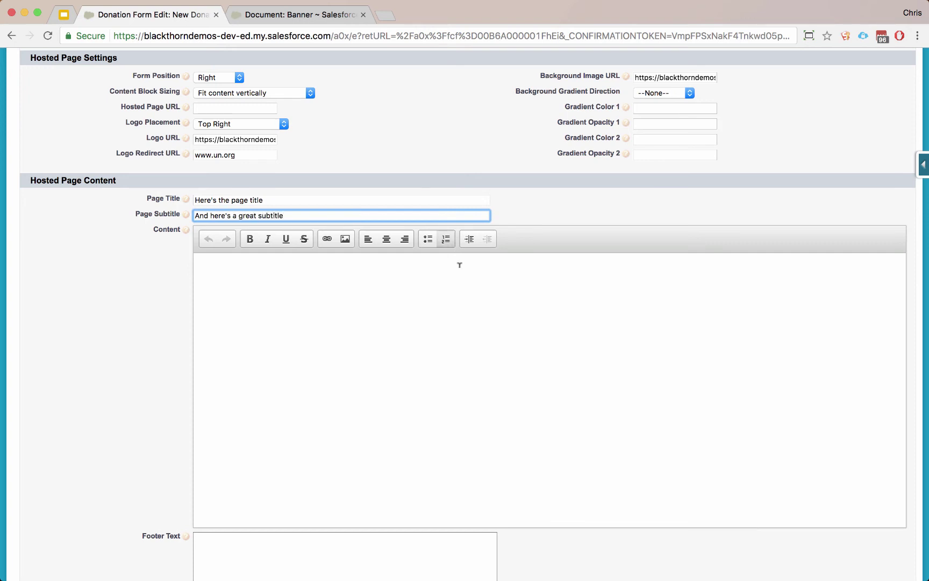
# Fill the content block with three paragraphs repeating 'Here's a content block example'.
pyautogui.click(472, 305)
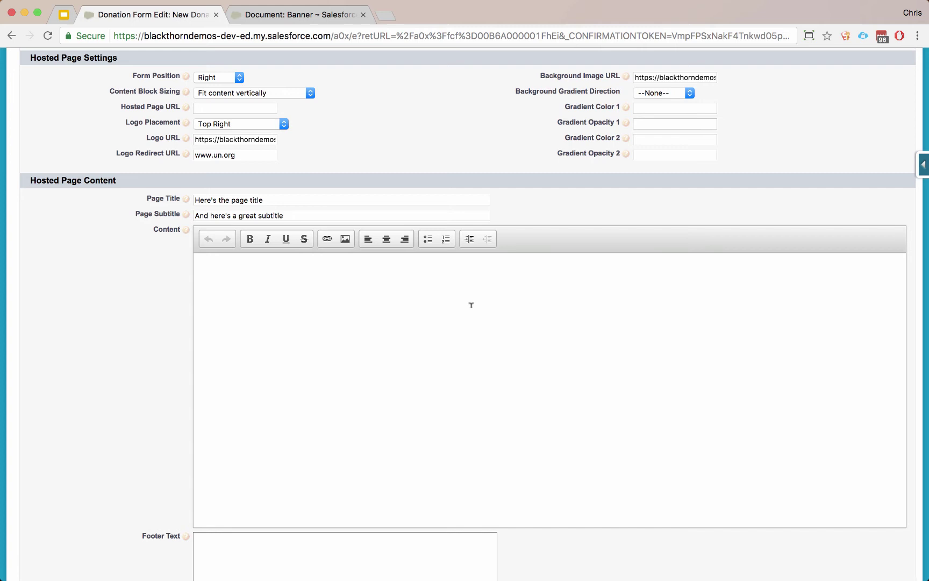
pyautogui.write("Here's a content block ")
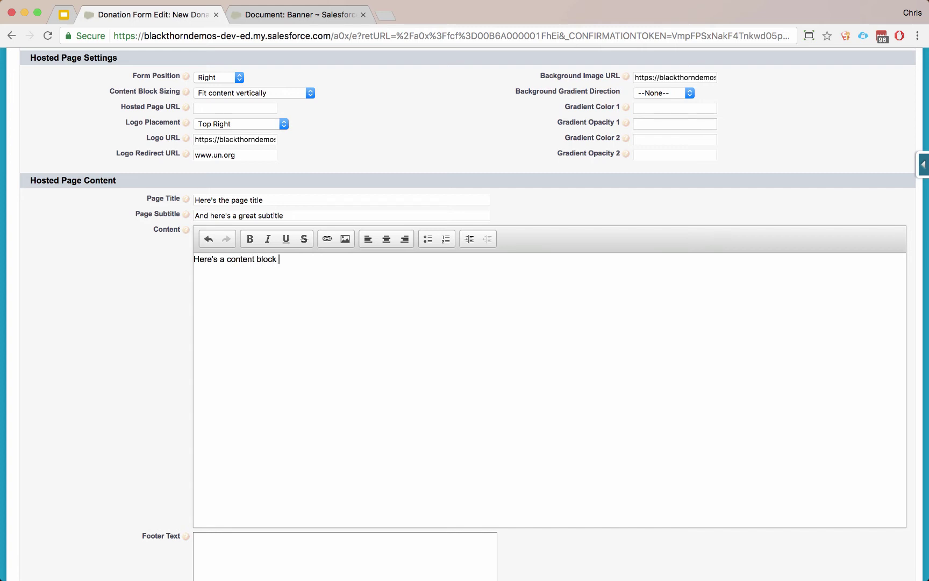
pyautogui.write('example')
pyautogui.press('super+a')
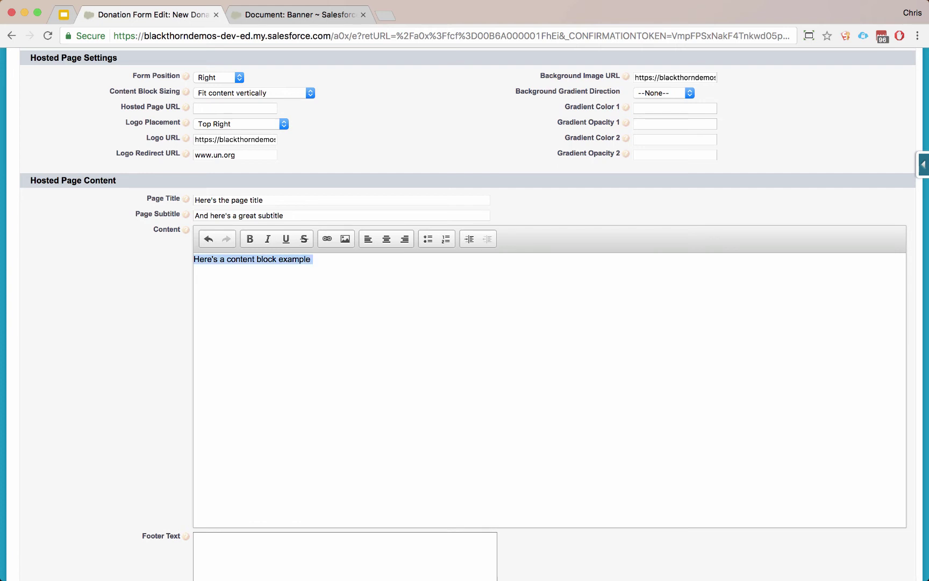
pyautogui.press('super+c')
pyautogui.press('Right')
pyautogui.press('super+v')
pyautogui.press('super+v')
pyautogui.press('super+v')
pyautogui.press('super+a')
pyautogui.press('super+v')
pyautogui.press('super+v')
pyautogui.press('super+v')
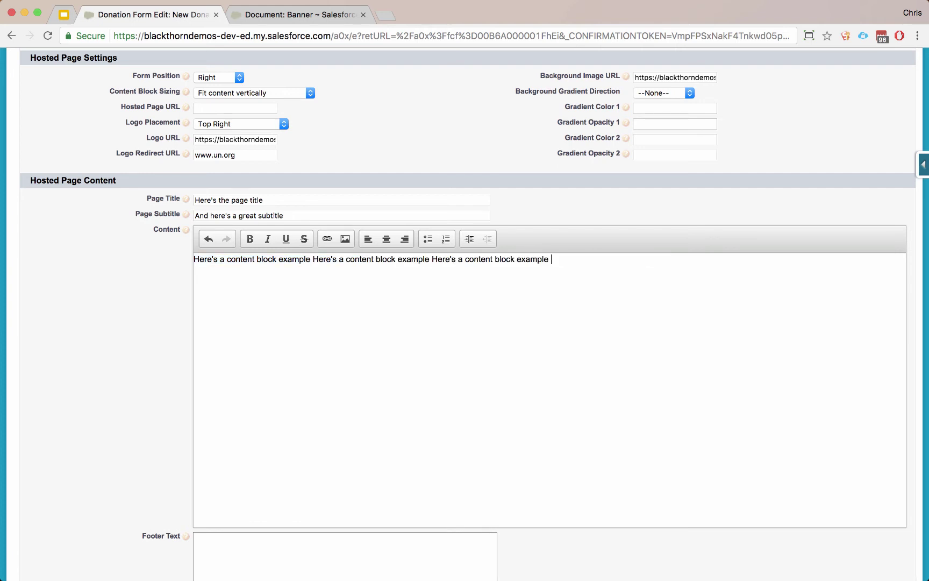
pyautogui.press('super+a')
pyautogui.press('super+c')
pyautogui.press('Right')
pyautogui.press('super+v')
pyautogui.press('super+v')
pyautogui.press('super+v')
pyautogui.press('super+v')
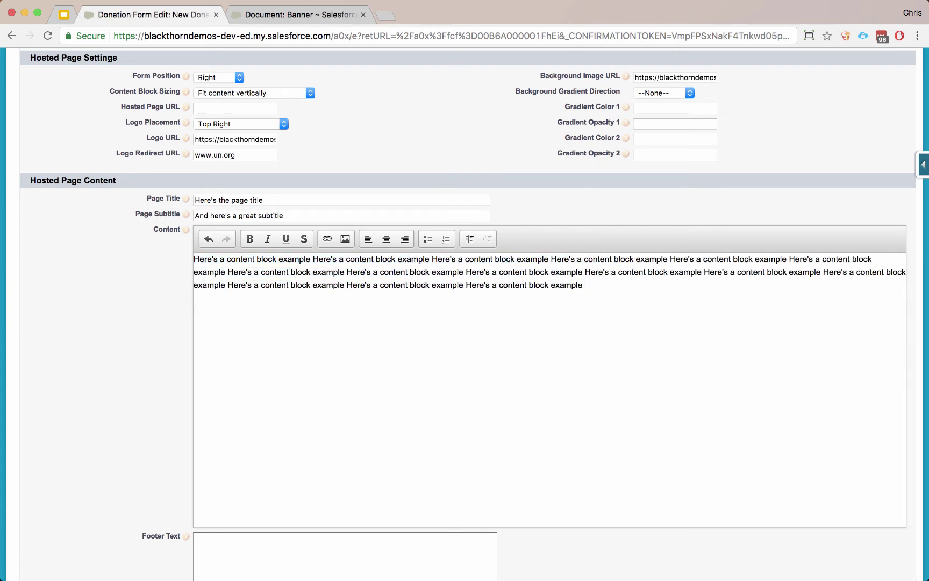
pyautogui.press('super+v')
pyautogui.press('Return')
pyautogui.press('Return')
pyautogui.press('super+v')
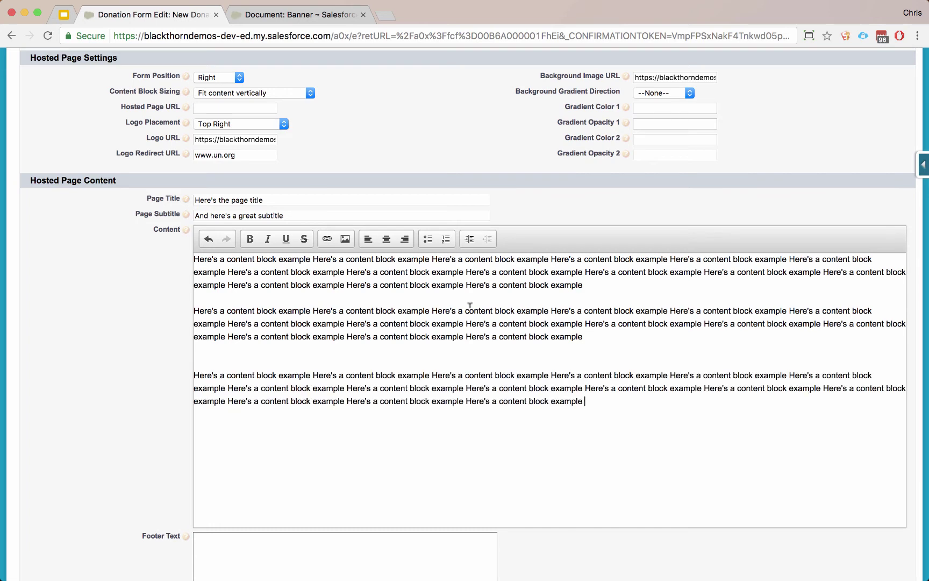
pyautogui.press('super+v')
pyautogui.scroll(-4, 245, 321)
# Enter 'Some footer text' as the footer and check the help for the Google Analytics Tracking ID.
pyautogui.click(322, 339)
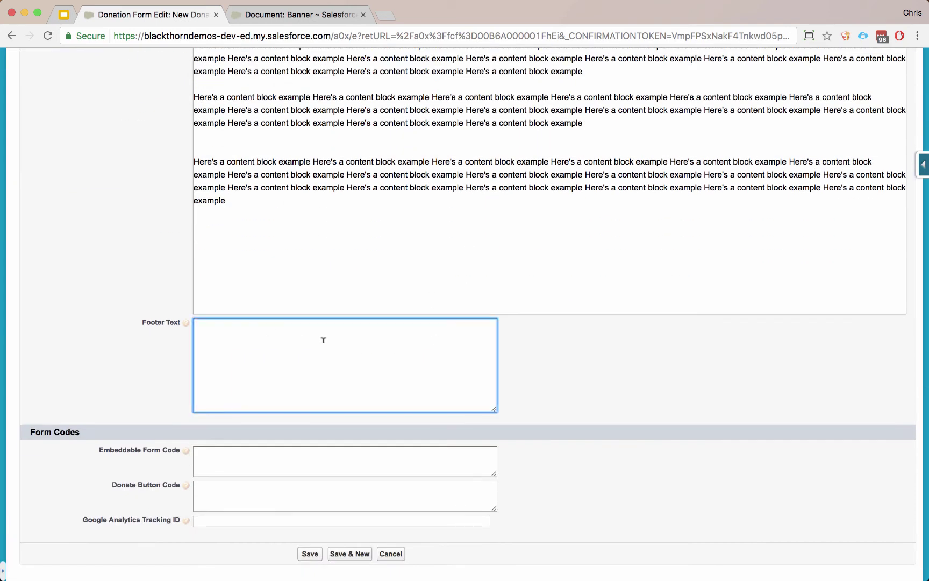
pyautogui.write('Some footer text')
pyautogui.scroll(-1, 375, 356)
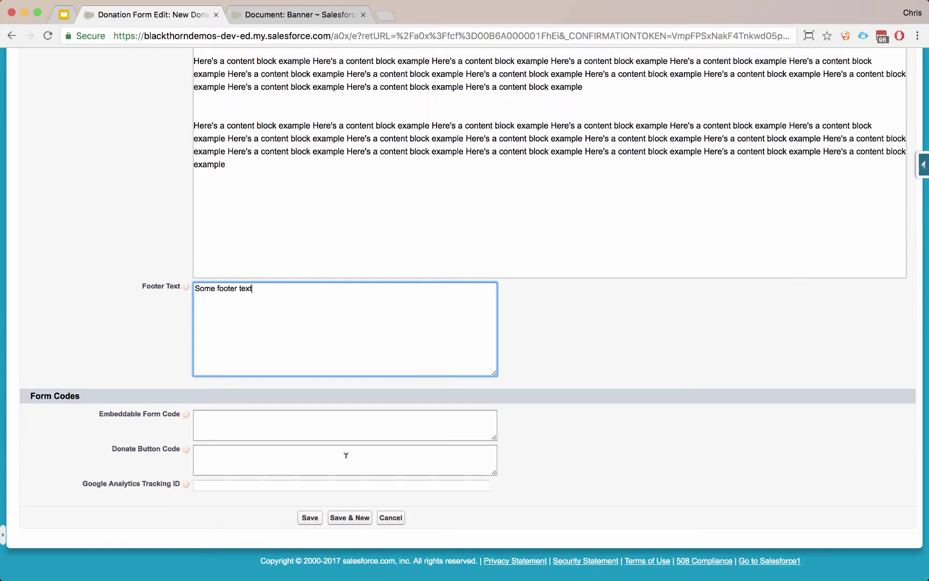
pyautogui.click(335, 482)
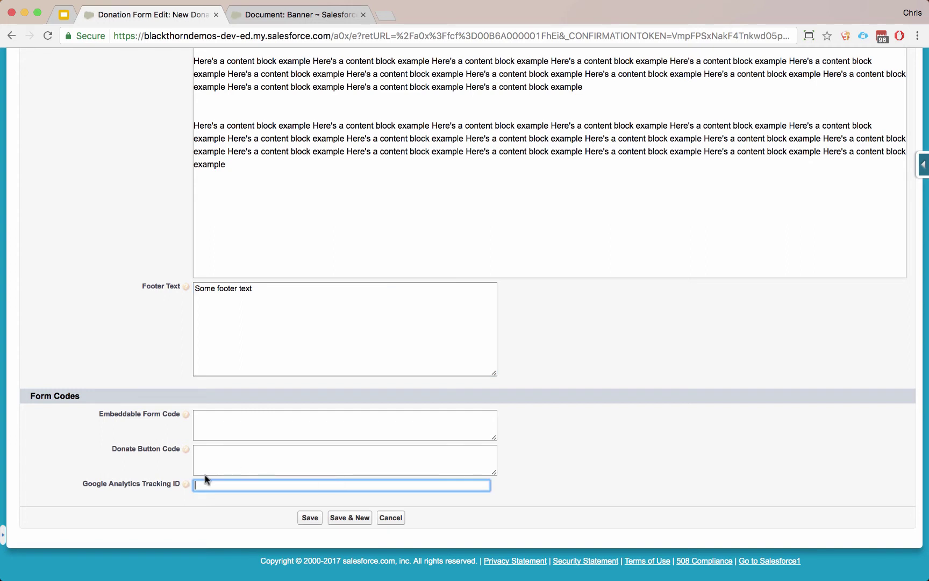
pyautogui.click(187, 483)
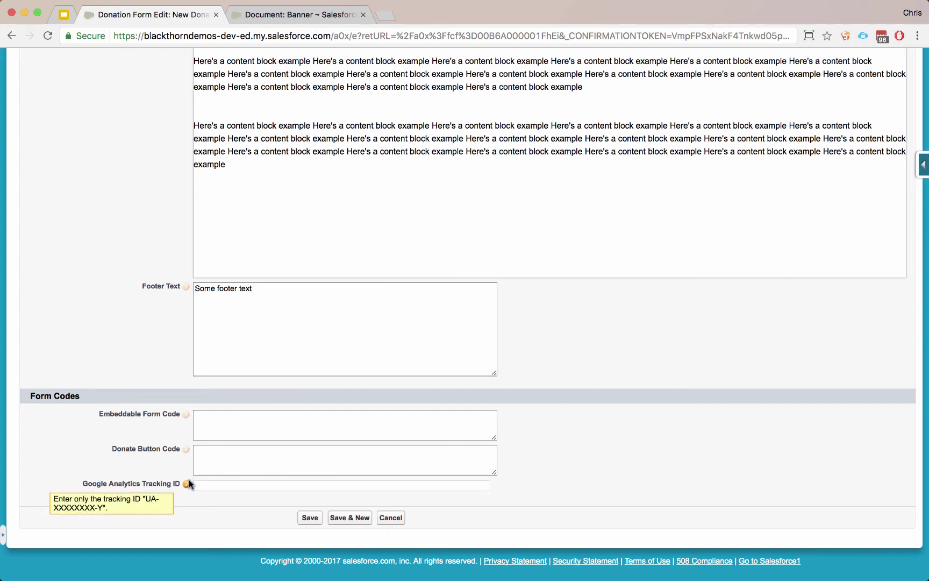
pyautogui.click(216, 483)
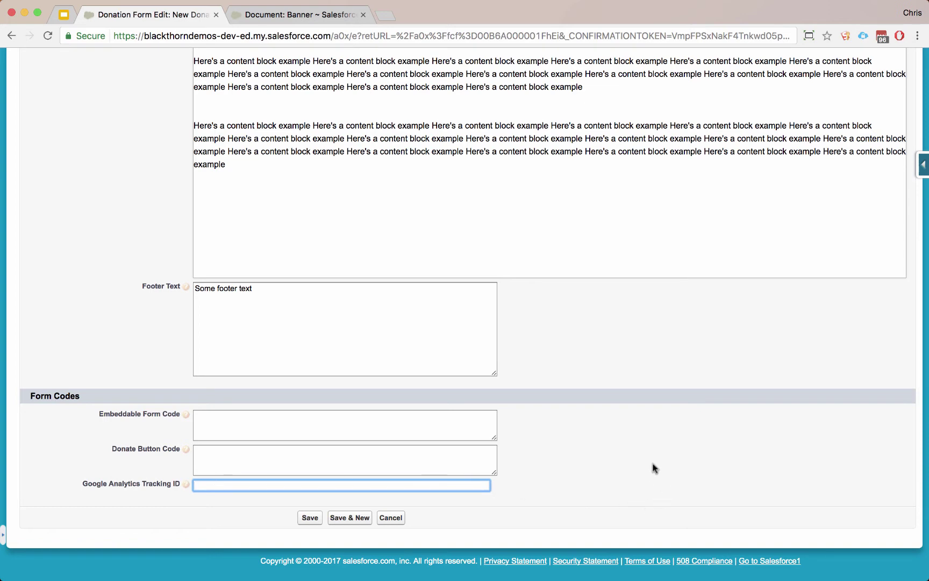
# Save the Test form donation form and review its saved detail page.
pyautogui.click(307, 518)
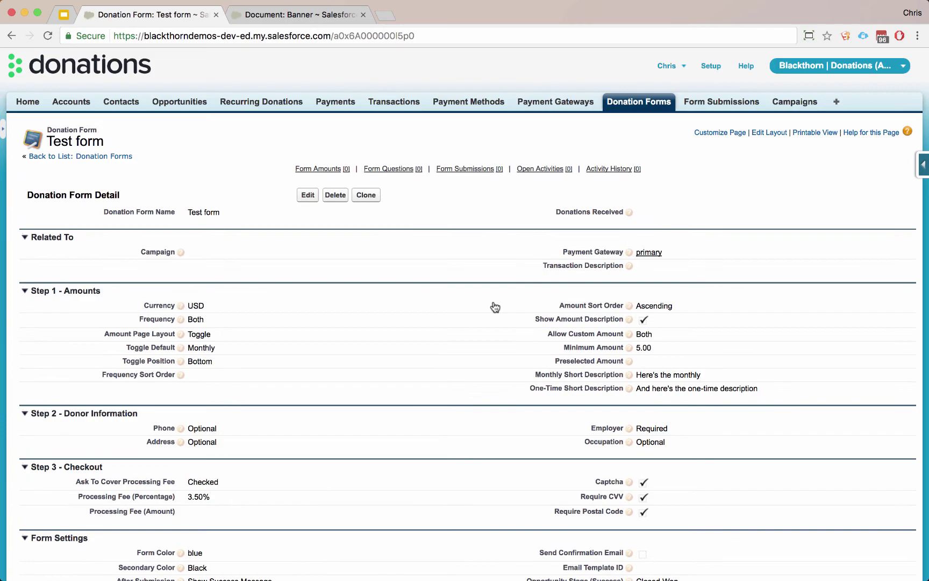
pyautogui.scroll(-10, 495, 307)
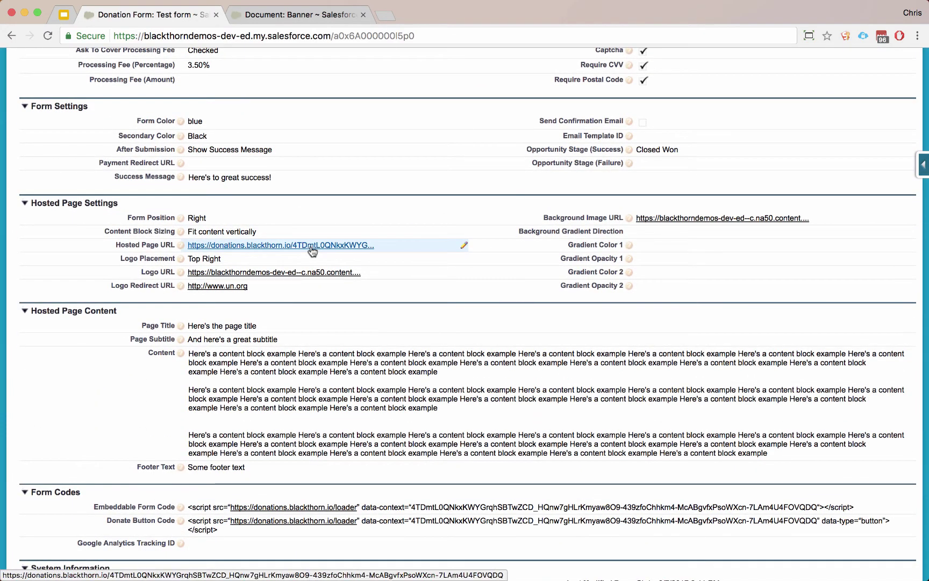
pyautogui.scroll(-6, 312, 252)
pyautogui.scroll(-2, 313, 251)
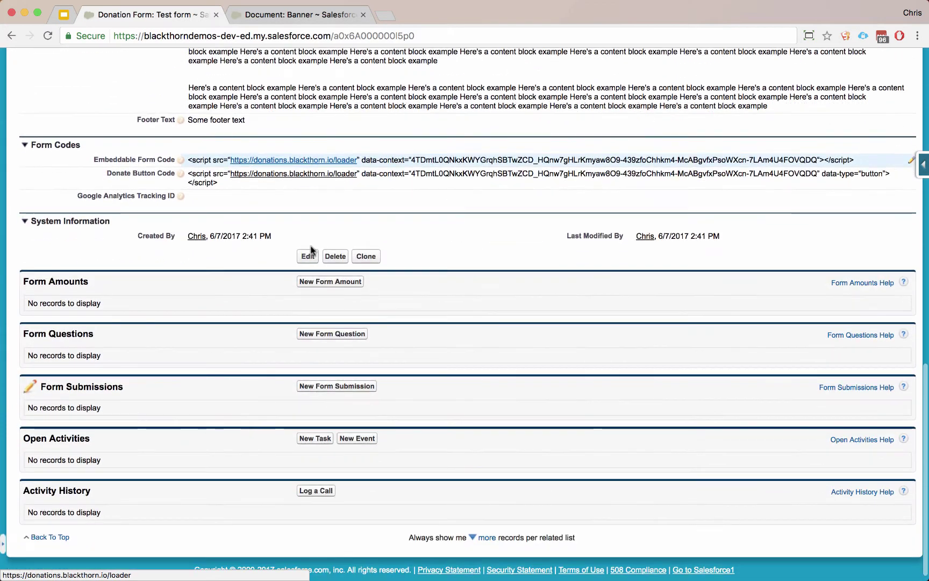
# Add a 19 monthly form amount described as 'Greatest Impact' and save it.
pyautogui.click(333, 283)
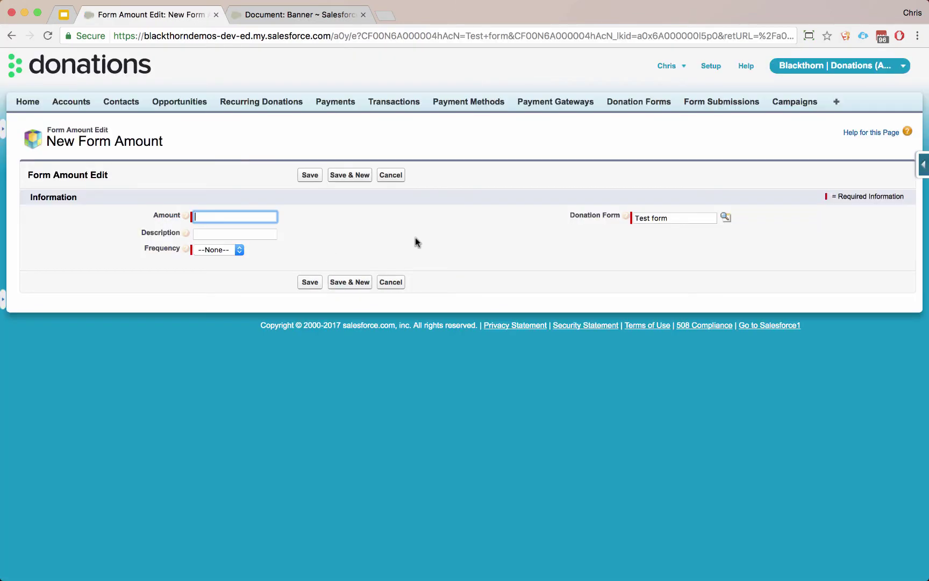
pyautogui.write('19')
pyautogui.press('Tab')
pyautogui.write('*')
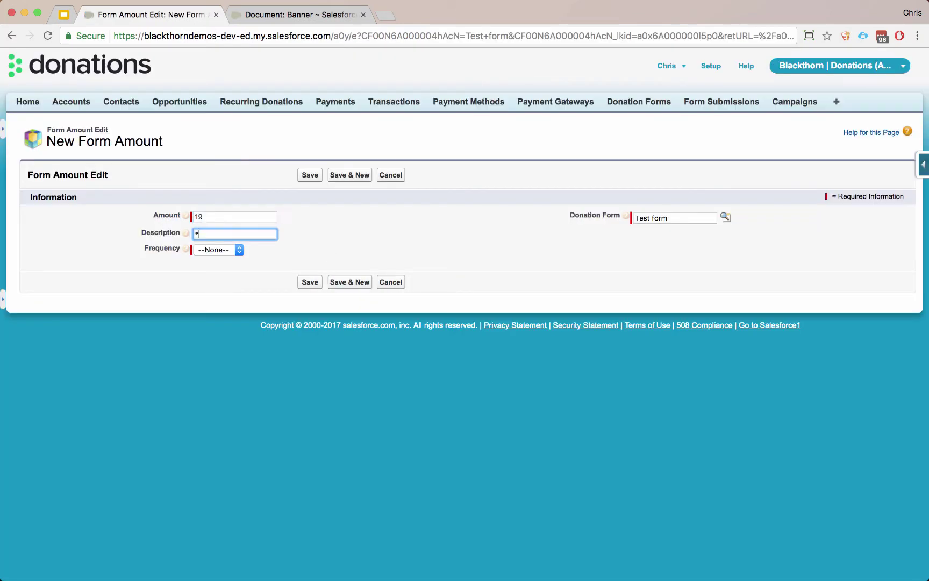
pyautogui.write('Greatest Impact*')
pyautogui.click(225, 252)
pyautogui.click(228, 269)
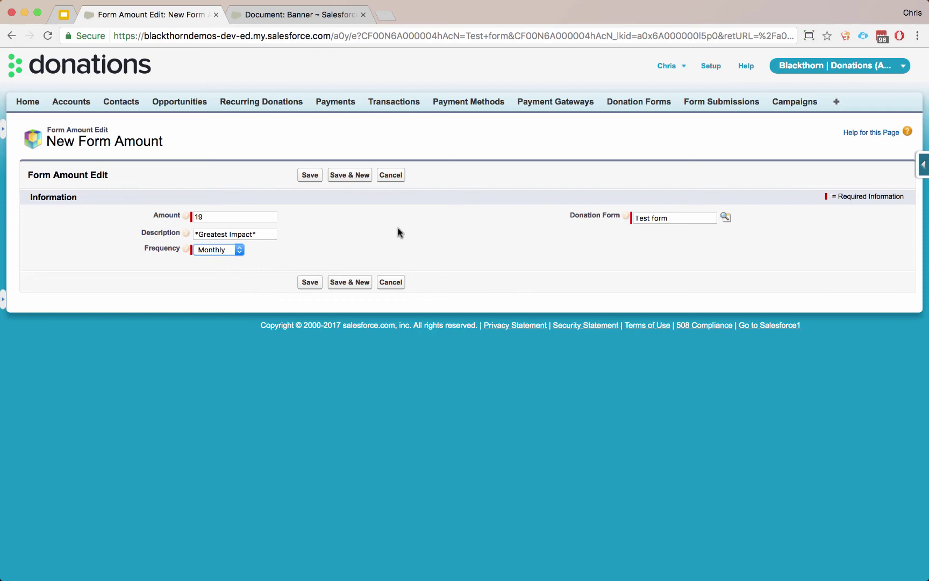
pyautogui.click(312, 176)
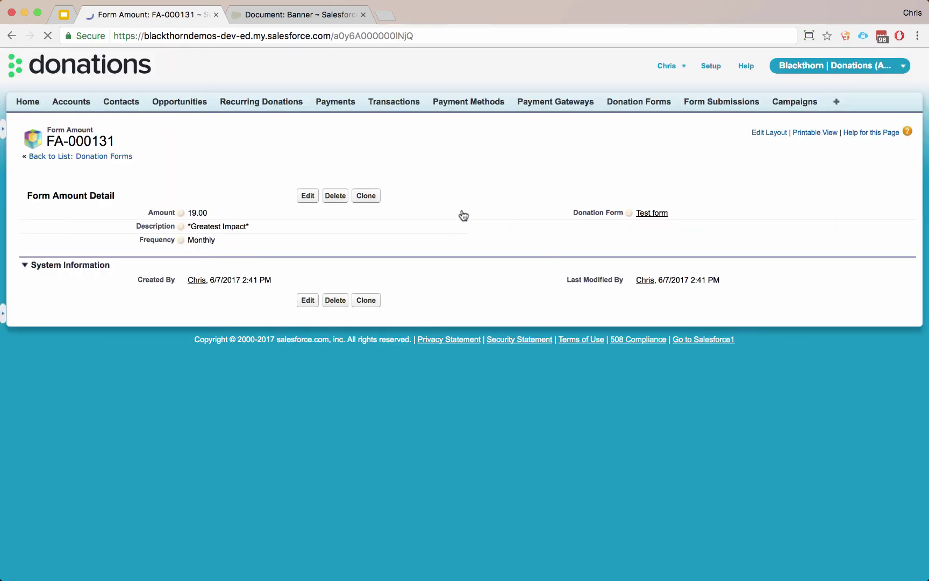
# Clone it into a 27 one-time amount described 'This is a fantastic amount' and save.
pyautogui.click(366, 199)
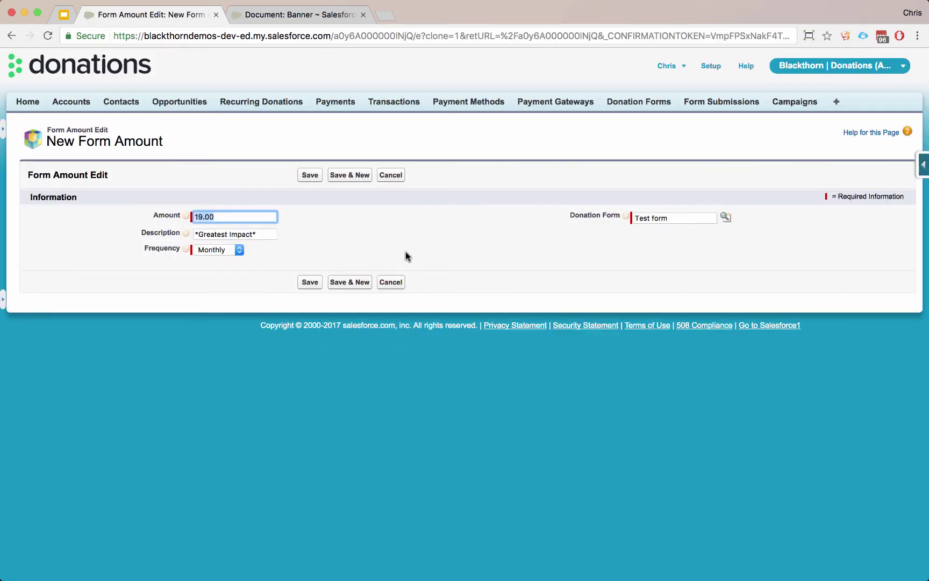
pyautogui.write('27')
pyautogui.press('Tab')
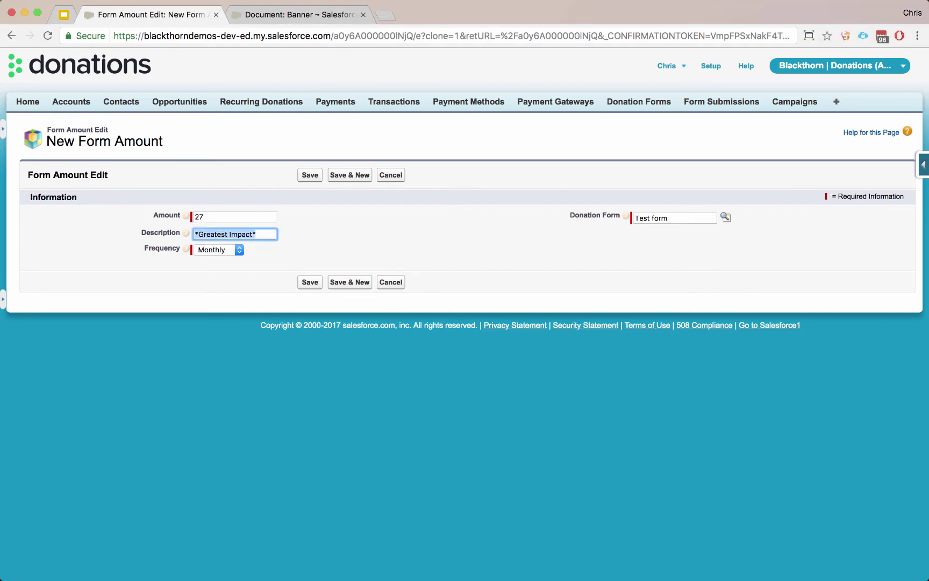
pyautogui.write('This is a fantastic amount')
pyautogui.click(220, 250)
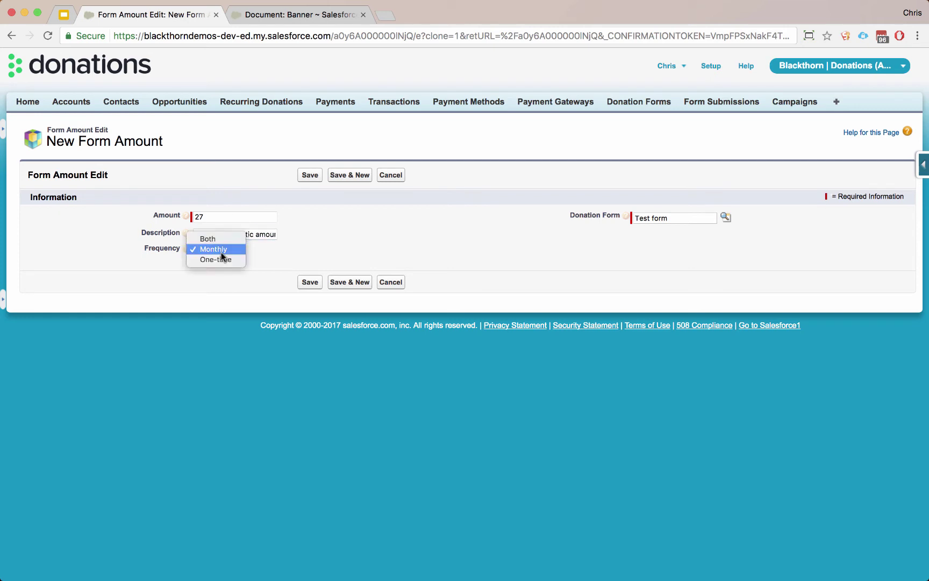
pyautogui.click(222, 259)
pyautogui.click(310, 174)
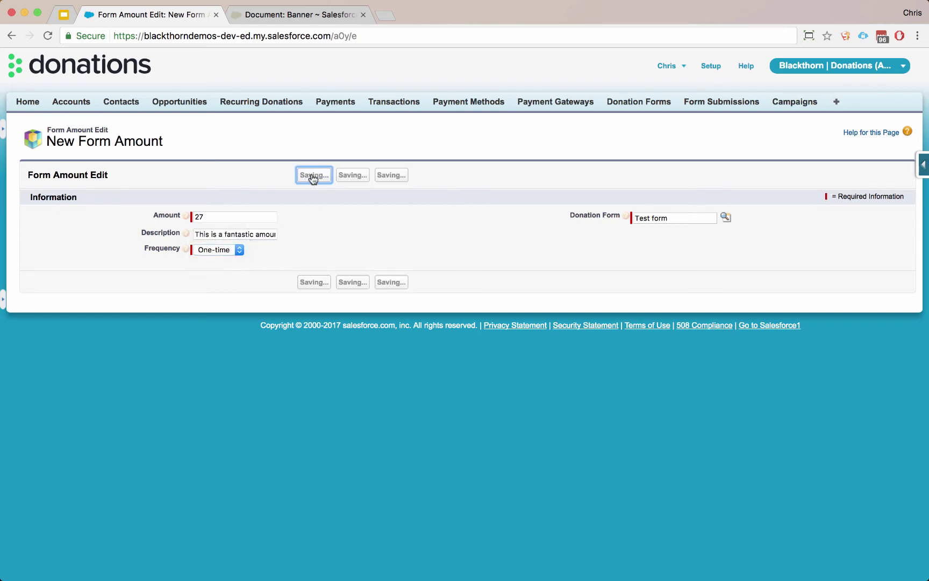
# Clone again into a 10 amount for both frequencies, described 'Helps us out', and save.
pyautogui.click(362, 196)
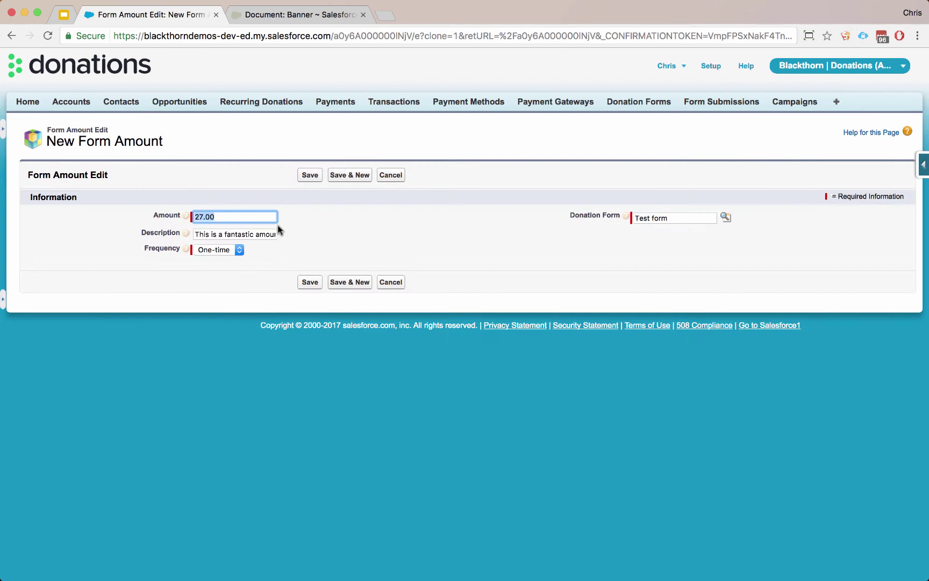
pyautogui.write('10')
pyautogui.click(228, 250)
pyautogui.click(207, 229)
pyautogui.click(252, 233)
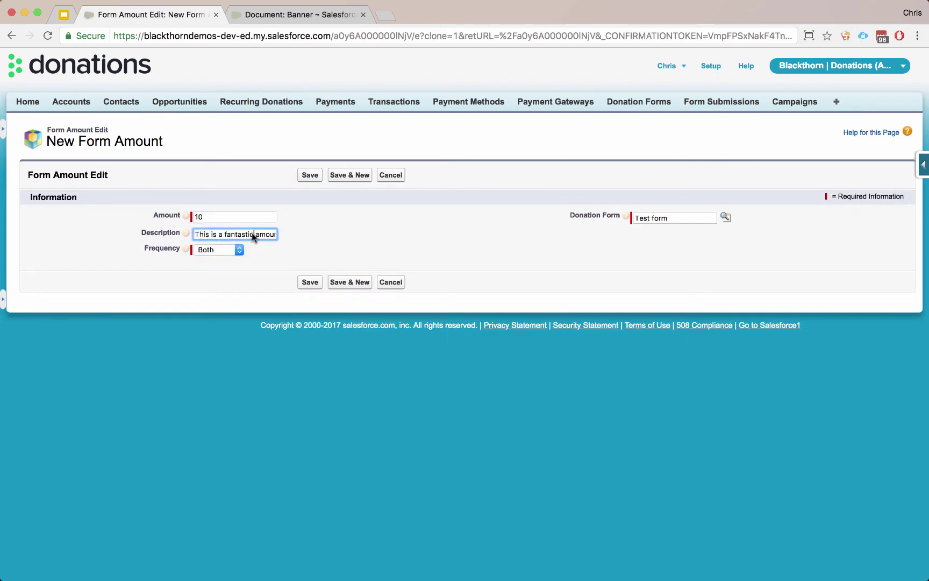
pyautogui.press('super+a')
pyautogui.write('Helps us out')
pyautogui.click(307, 175)
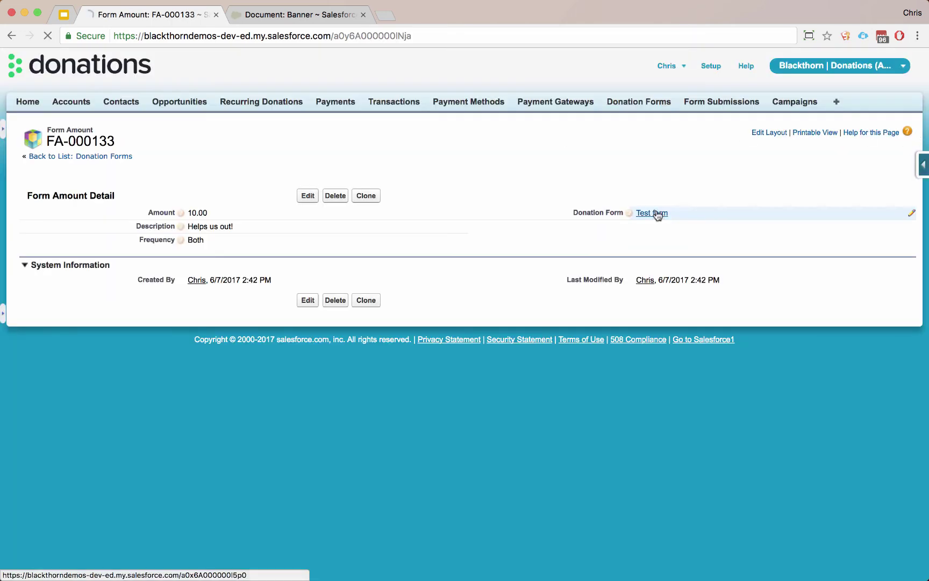
# Start a new Test form question with sort order 1, positioned in Step 1 - Amount.
pyautogui.click(652, 213)
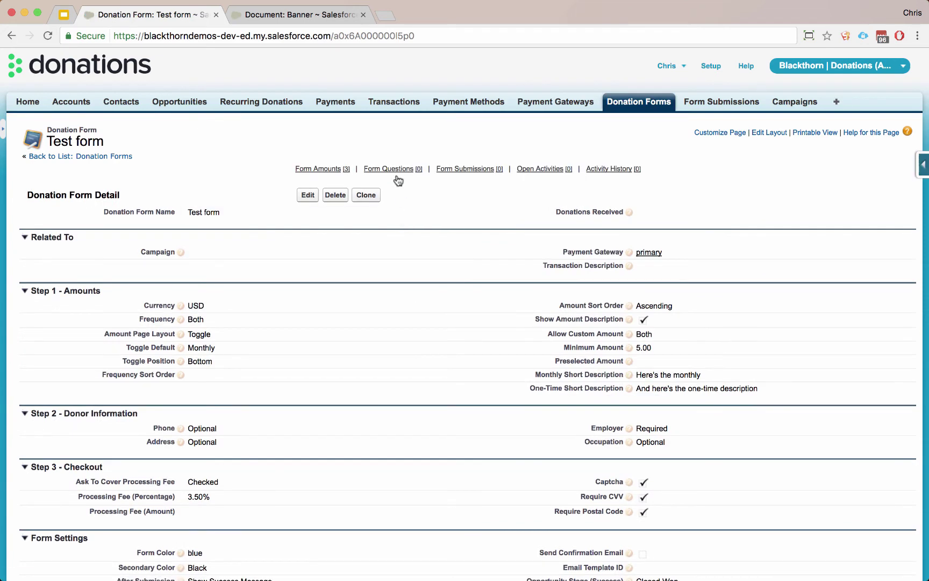
pyautogui.moveTo(395, 185)
pyautogui.click(325, 189)
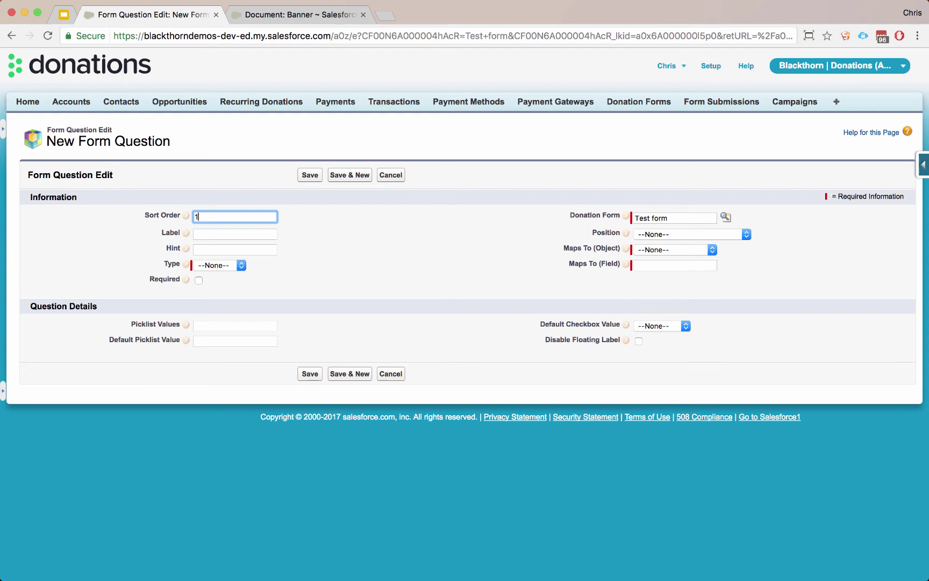
pyautogui.write('1')
pyautogui.press('Tab')
pyautogui.click(692, 238)
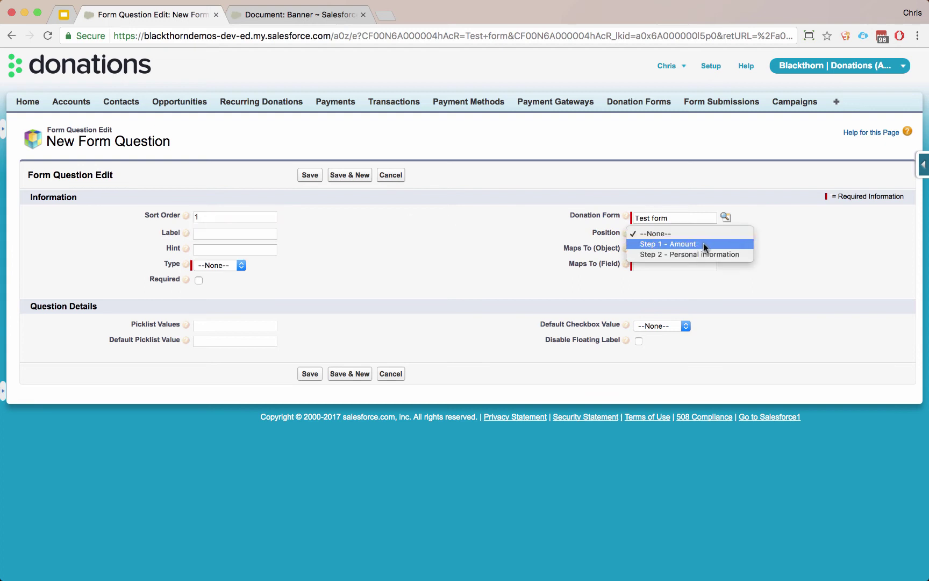
pyautogui.click(703, 245)
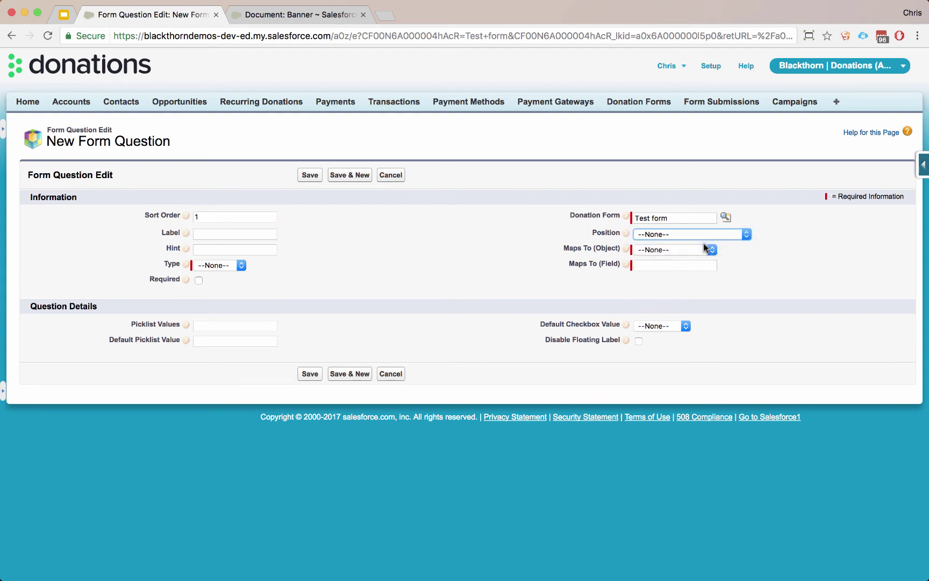
# Label it 'In memory/honor of' with a hint, type Text, mapped to Contact.Description__c.
pyautogui.click(248, 232)
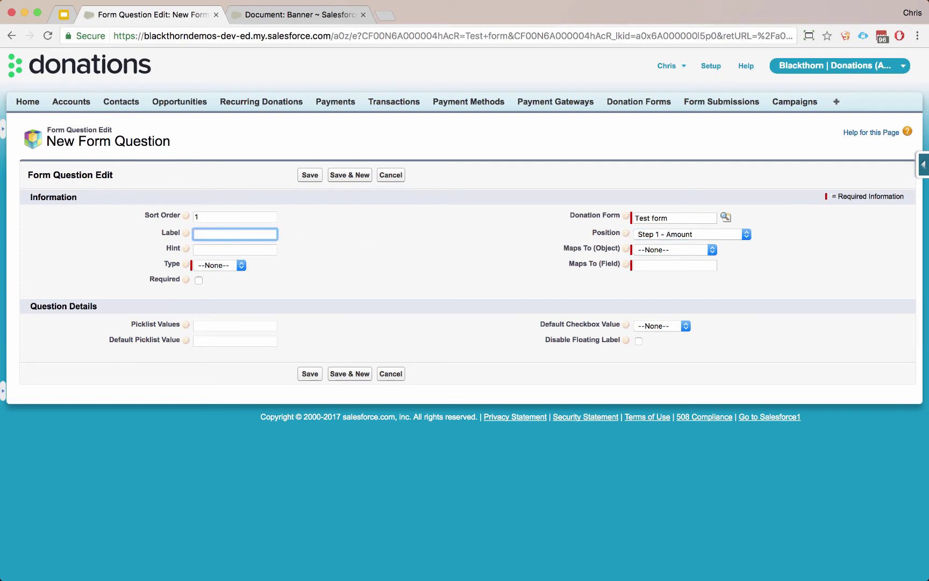
pyautogui.write('In memory/honor of')
pyautogui.press('Tab')
pyautogui.write('Memory/ho')
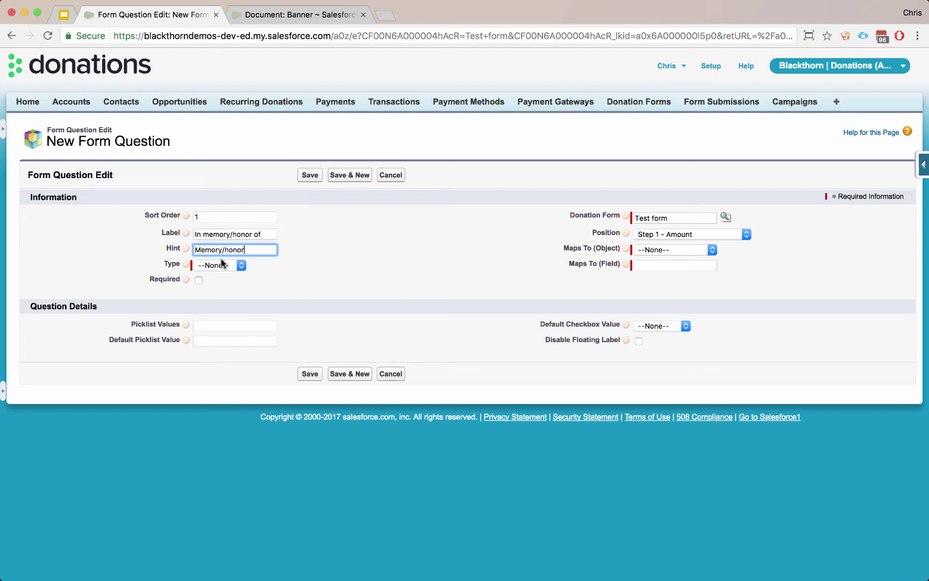
pyautogui.click(223, 264)
pyautogui.click(223, 322)
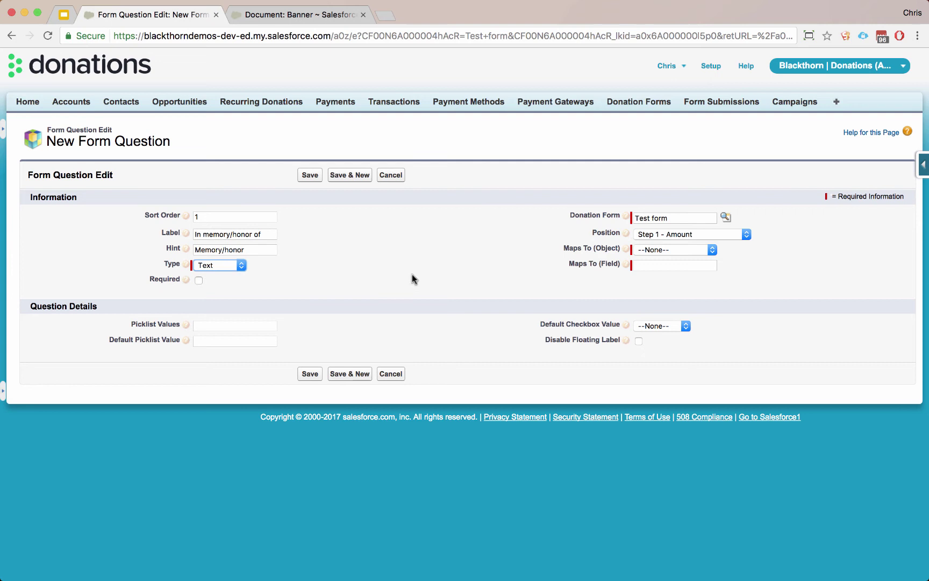
pyautogui.click(693, 252)
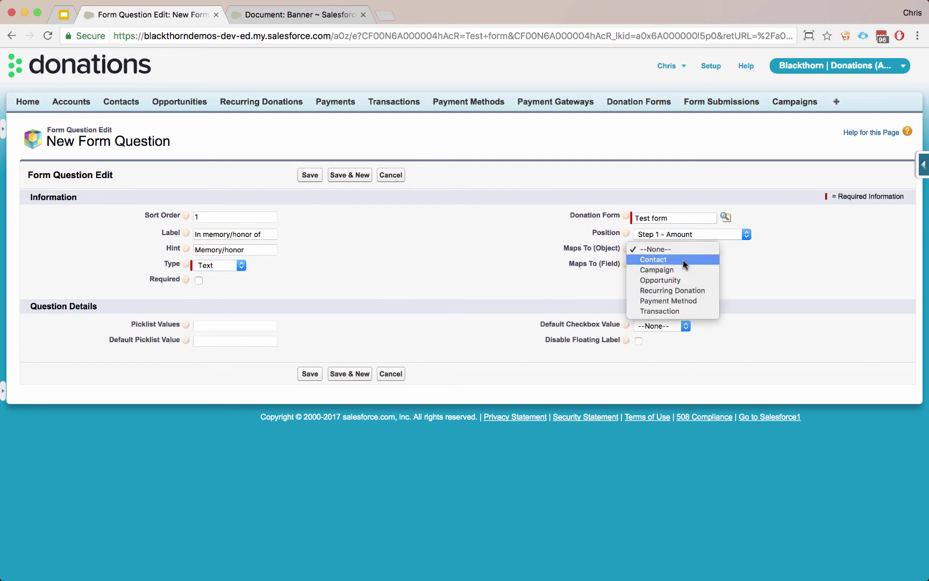
pyautogui.click(683, 260)
pyautogui.click(672, 262)
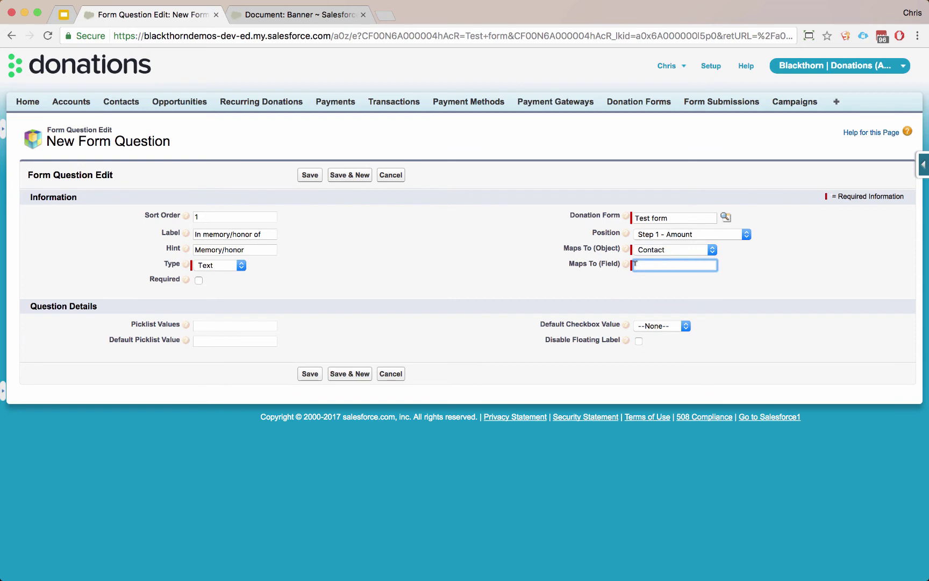
pyautogui.moveTo(627, 264)
pyautogui.write('Contact.Description__c')
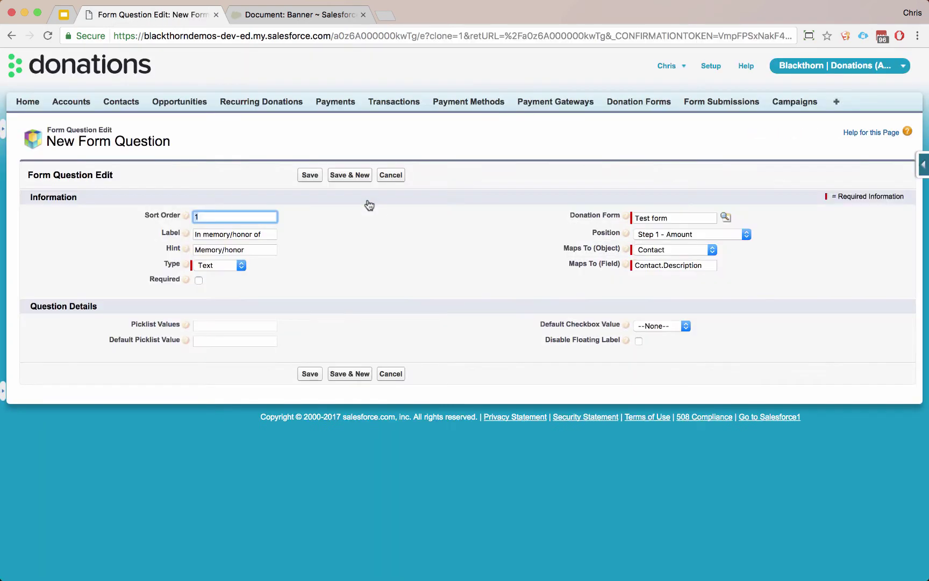
# Set the copy to sort order 2, label 'Example picklist', a hint, type Picklist, required.
pyautogui.write('2')
pyautogui.press('Tab')
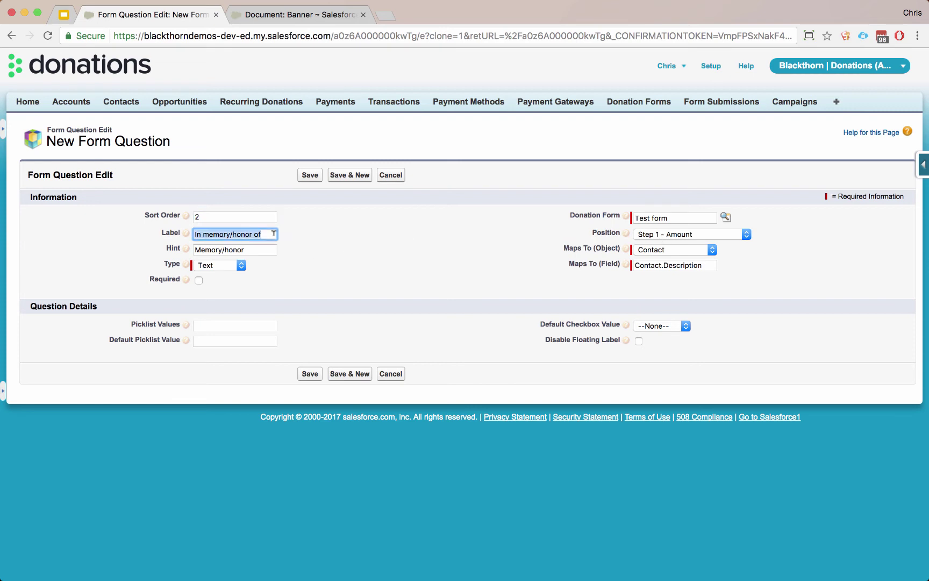
pyautogui.write('Example picklist')
pyautogui.press('Tab')
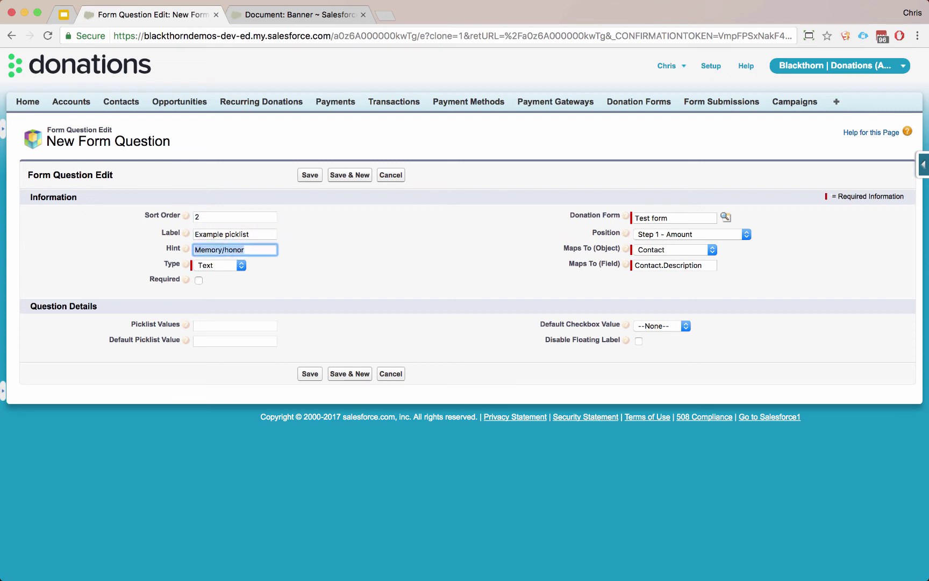
pyautogui.write('picklist')
pyautogui.press('Tab')
pyautogui.press('space')
pyautogui.press('Up')
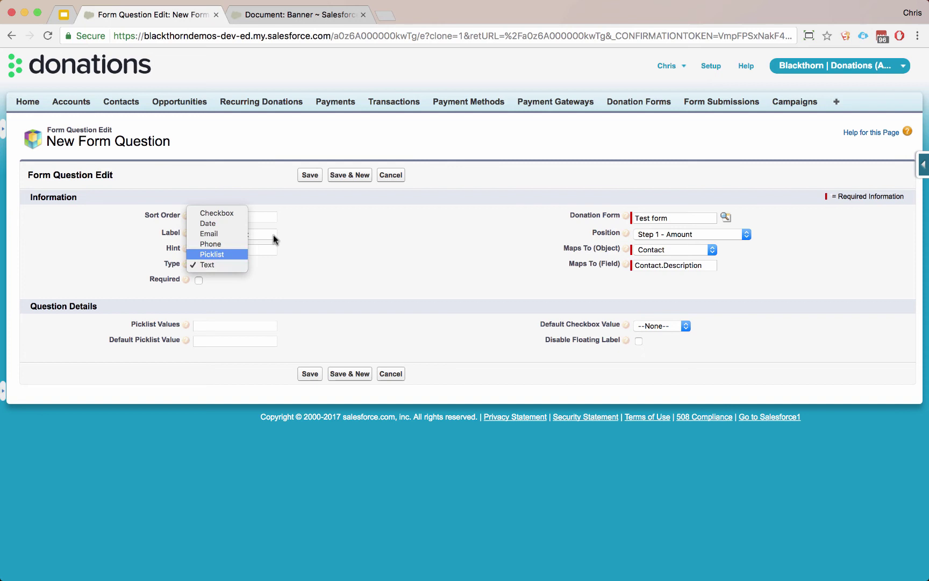
pyautogui.press('Return')
pyautogui.press('Tab')
pyautogui.press('space')
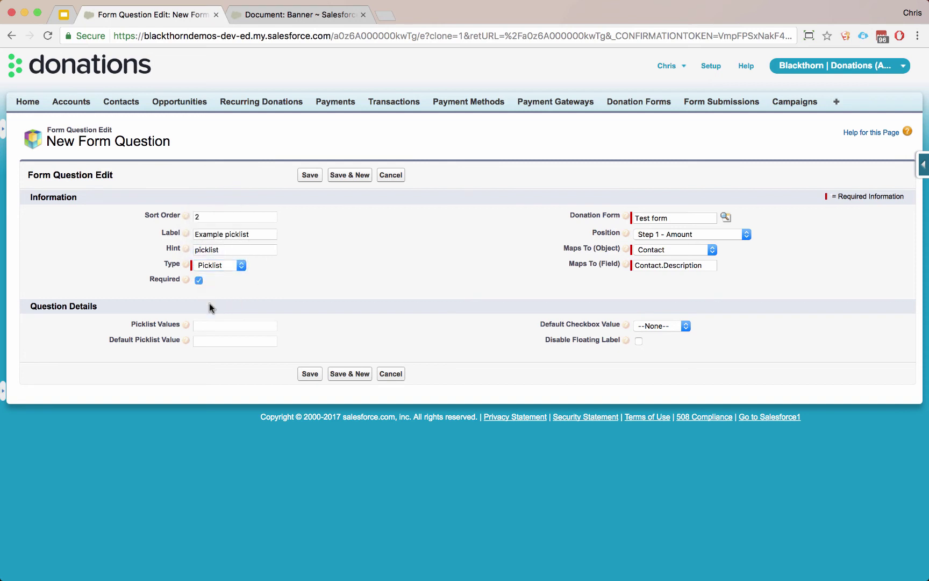
# Enter picklist values test1;test2;test3 with test3 as default and save the question.
pyautogui.click(235, 325)
pyautogui.write('test1;')
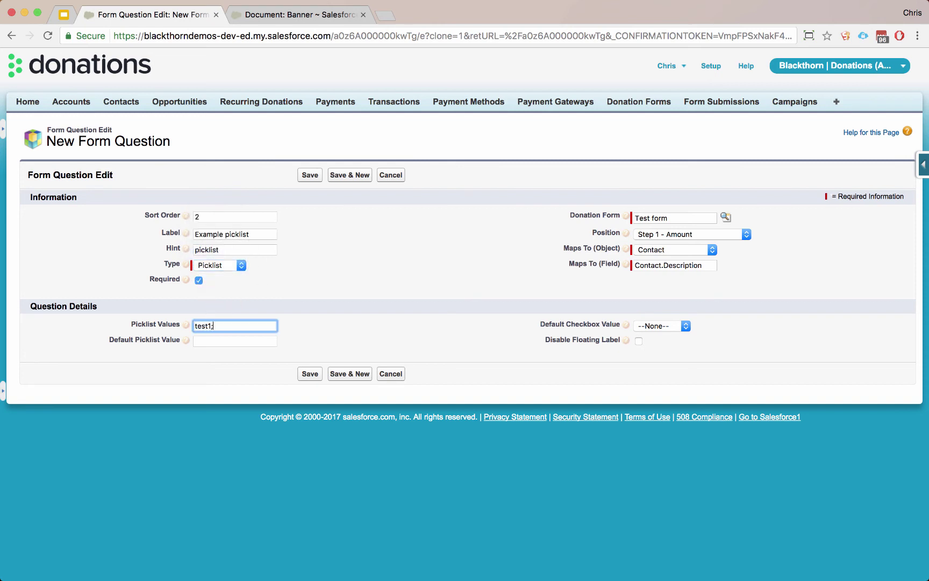
pyautogui.write('test2;test3')
pyautogui.press('Tab')
pyautogui.write('test')
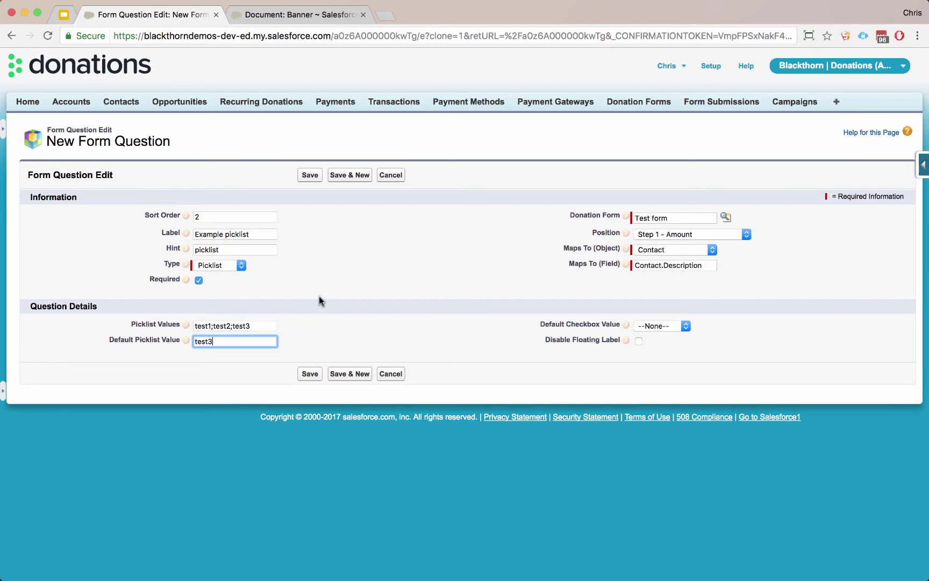
pyautogui.click(316, 179)
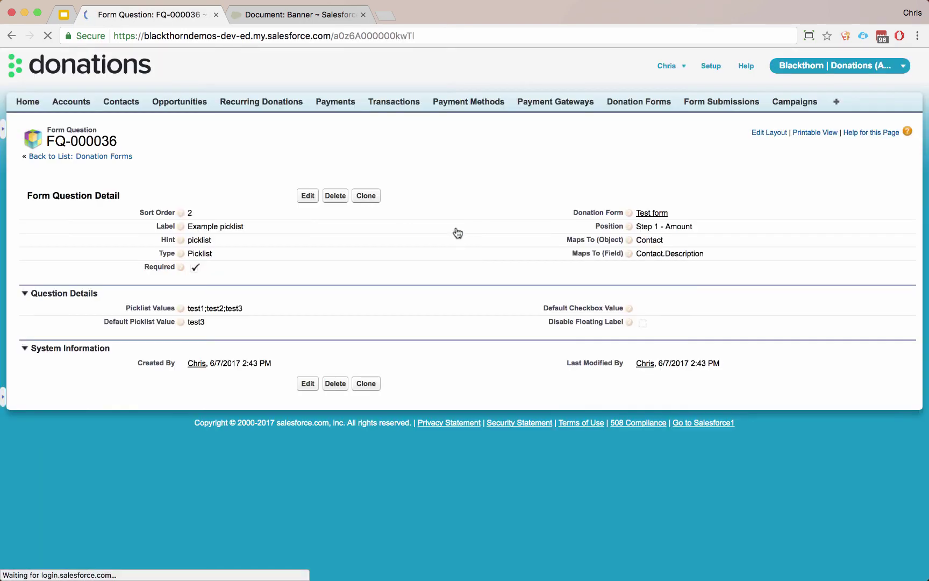
# Clone the question into Step 2 - Personal information, mapped to Opportunity.Hypothetical_field_.
pyautogui.click(366, 195)
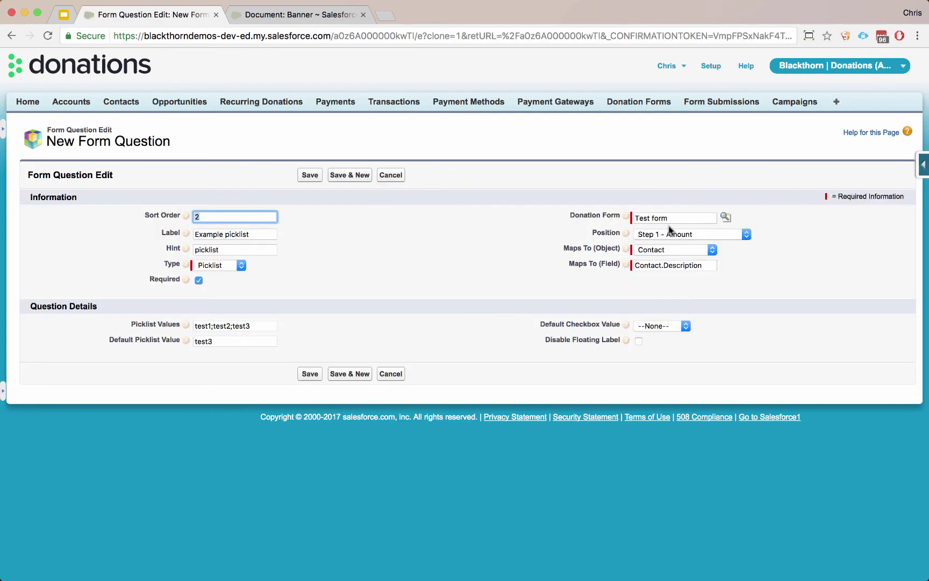
pyautogui.click(679, 233)
pyautogui.click(679, 243)
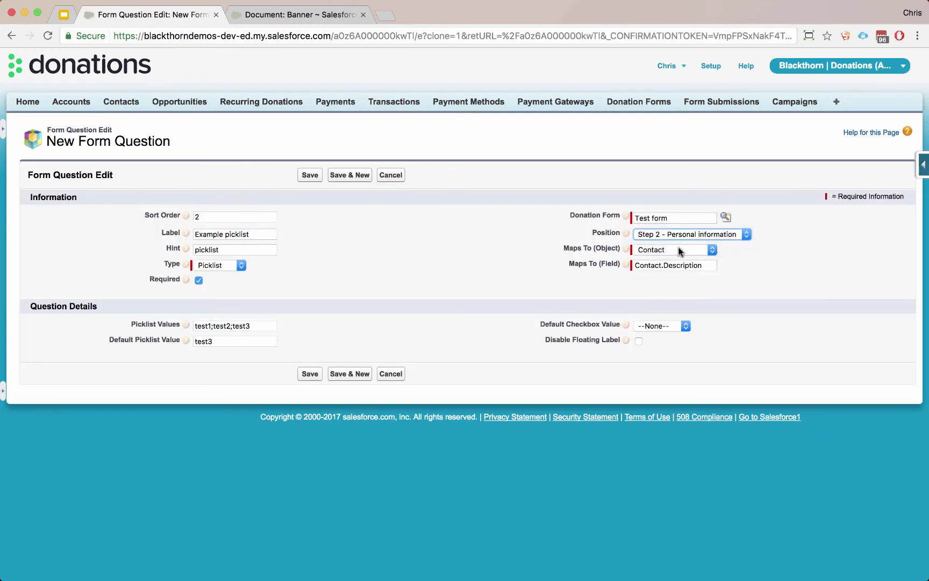
pyautogui.click(680, 249)
pyautogui.click(676, 268)
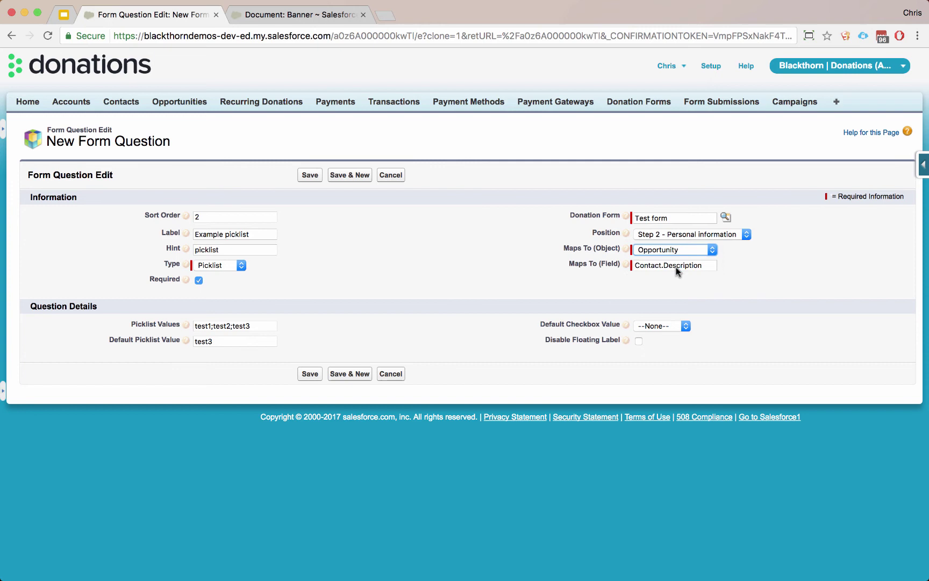
pyautogui.click(684, 265)
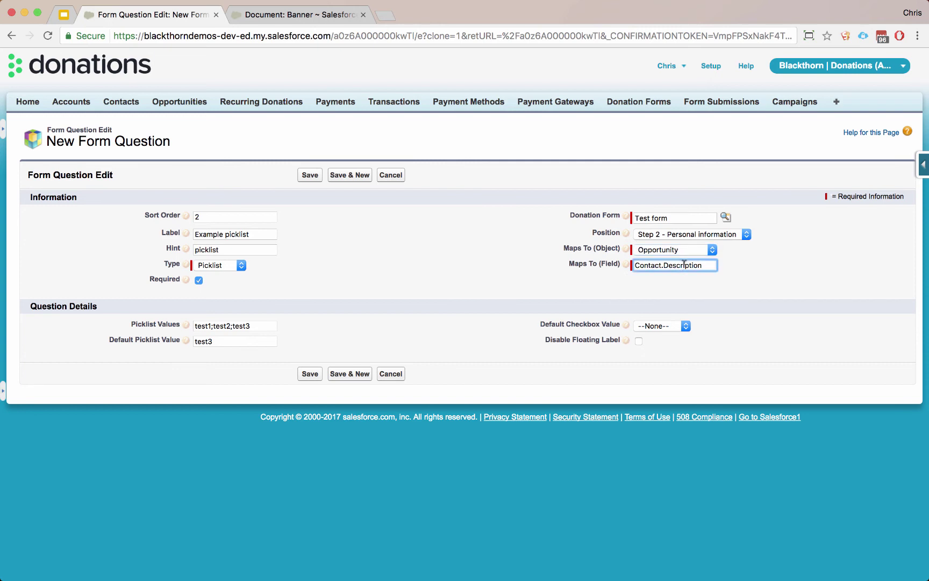
pyautogui.hotkey('shift', 'alt', 'Right')
pyautogui.press('BackSpace')
pyautogui.write('Opportunity')
pyautogui.hotkey('shift', 'alt', 'Right')
pyautogui.write('Hypothetical_field__c')
pyautogui.click(527, 268)
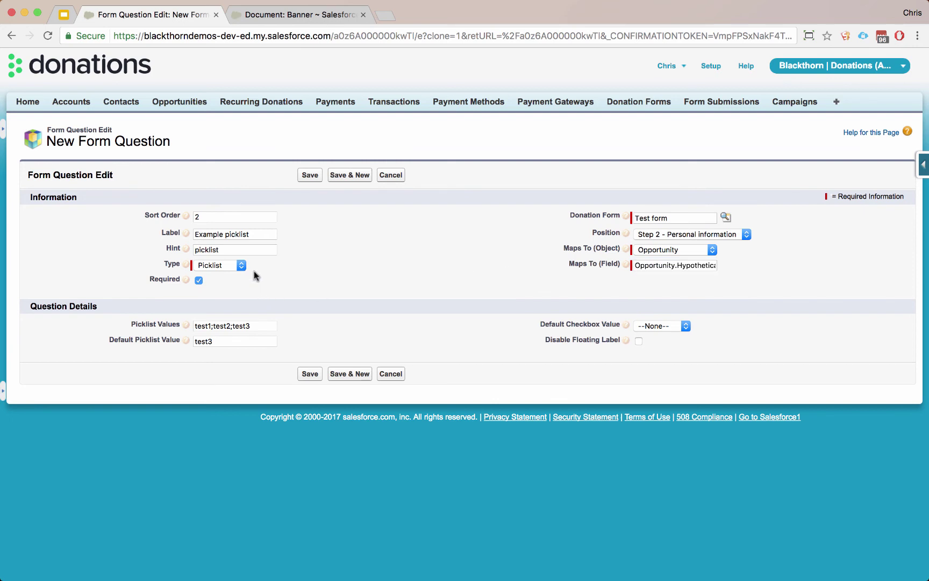
# Make it a Checkbox labelled 'A great check', hint 'By default', checked by default.
pyautogui.click(230, 266)
pyautogui.click(256, 243)
pyautogui.press('c')
pyautogui.hotkey('shift', 'Tab')
pyautogui.hotkey('shift', 'Tab')
pyautogui.write('A g')
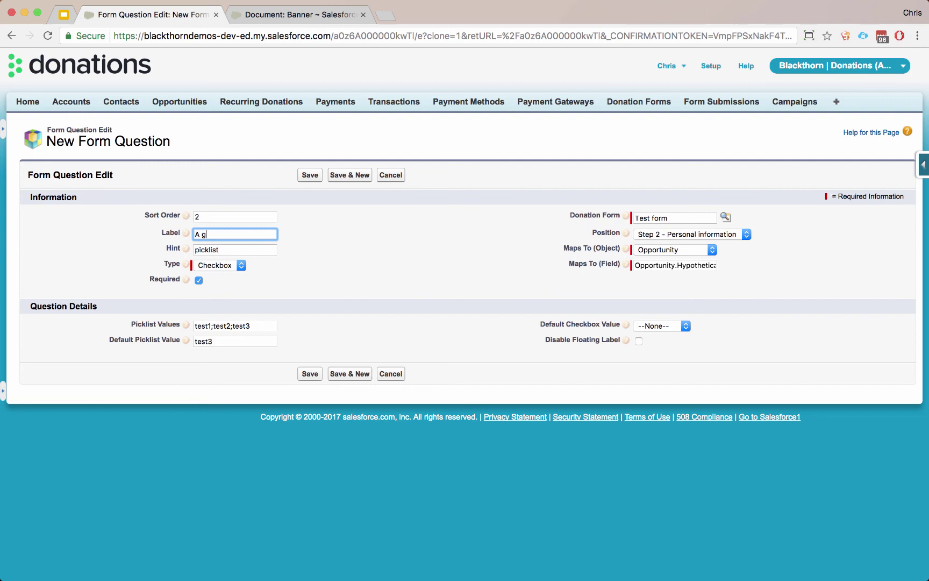
pyautogui.write('reat check')
pyautogui.press('Tab')
pyautogui.write('By')
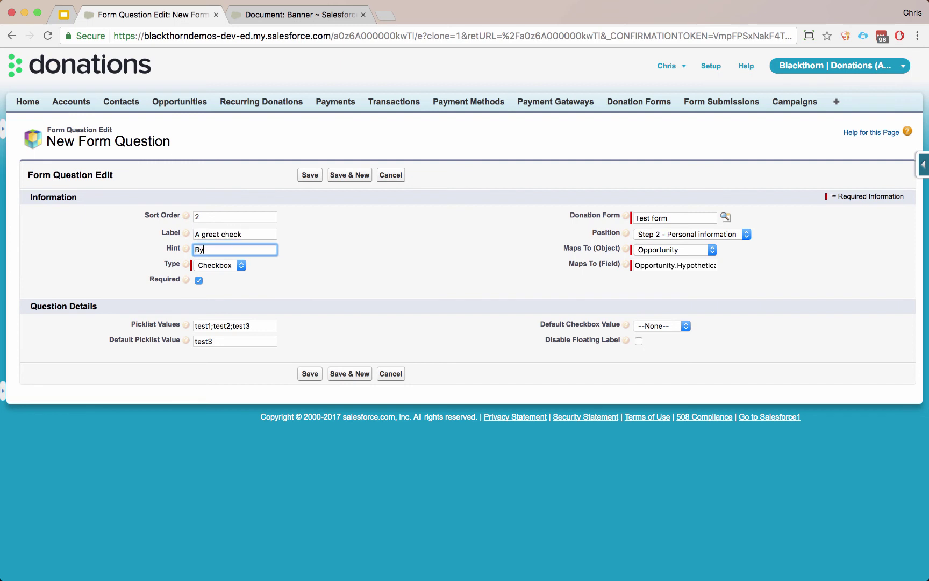
pyautogui.write(' default')
pyautogui.click(671, 324)
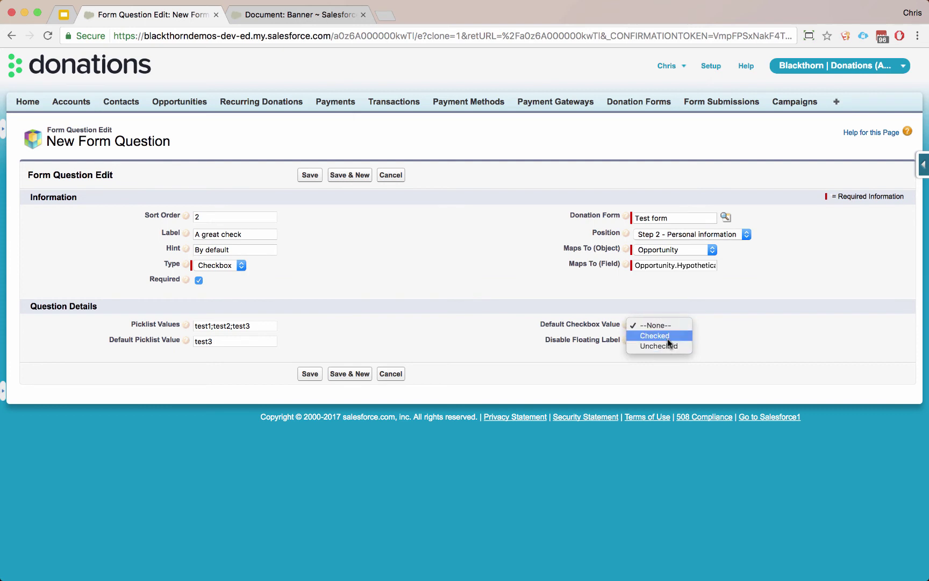
pyautogui.click(668, 337)
# Clear the leftover picklist values and default value, then save the question.
pyautogui.click(250, 322)
pyautogui.press('super+a')
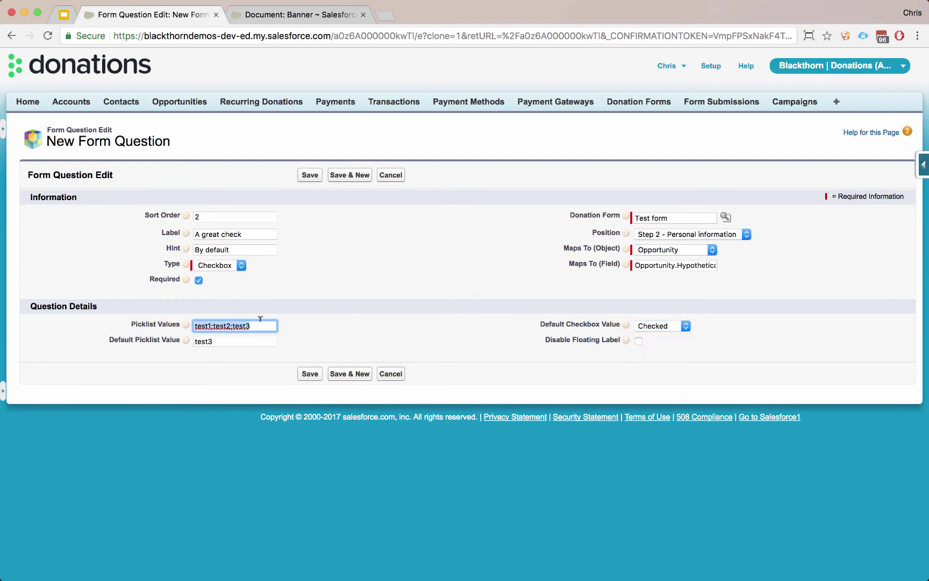
pyautogui.press('BackSpace')
pyautogui.press('Tab')
pyautogui.press('BackSpace')
pyautogui.click(310, 175)
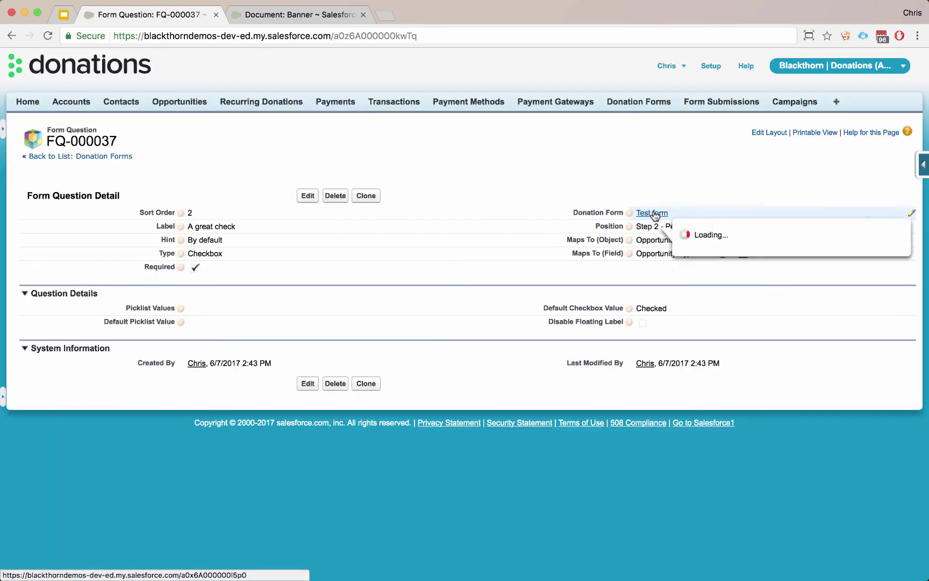
# Preview the Test form hosted donation page and open the Example picklist dropdown.
pyautogui.click(654, 214)
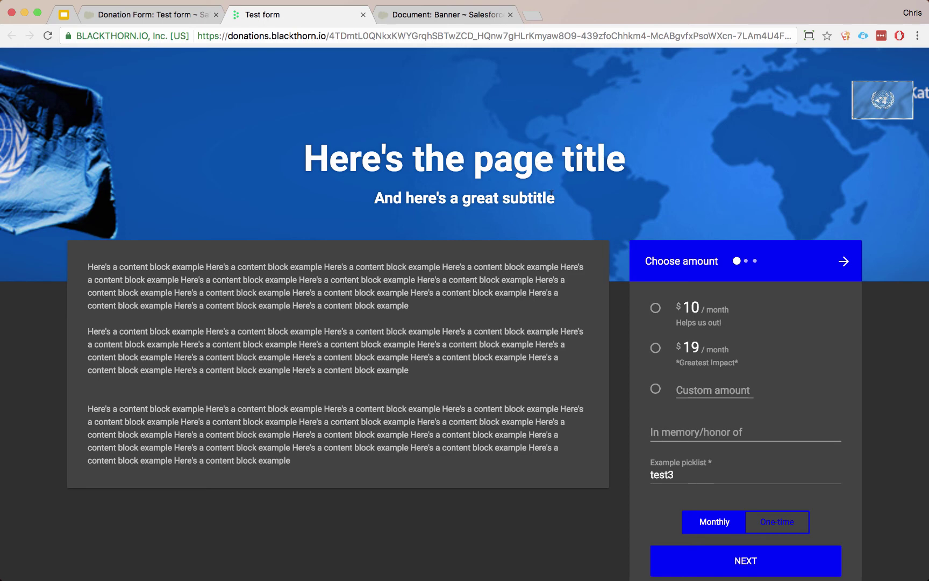
pyautogui.moveTo(909, 166); pyautogui.dragTo(925, 202)
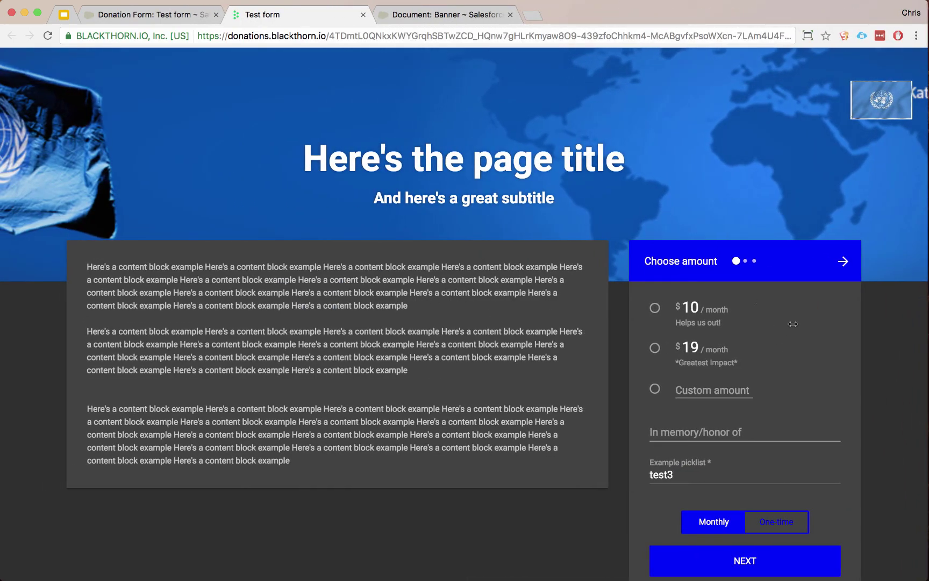
pyautogui.scroll(-2, 794, 324)
pyautogui.click(709, 383)
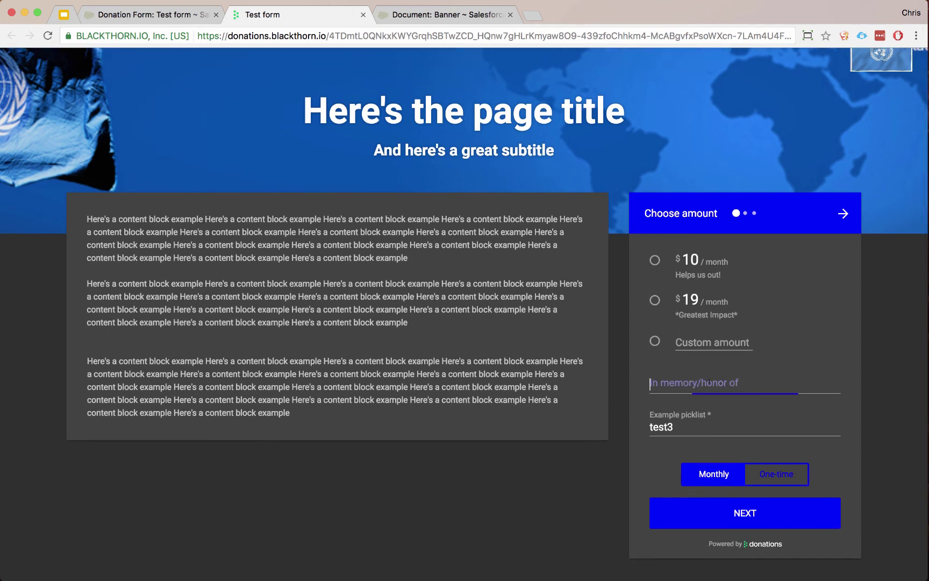
pyautogui.click(707, 417)
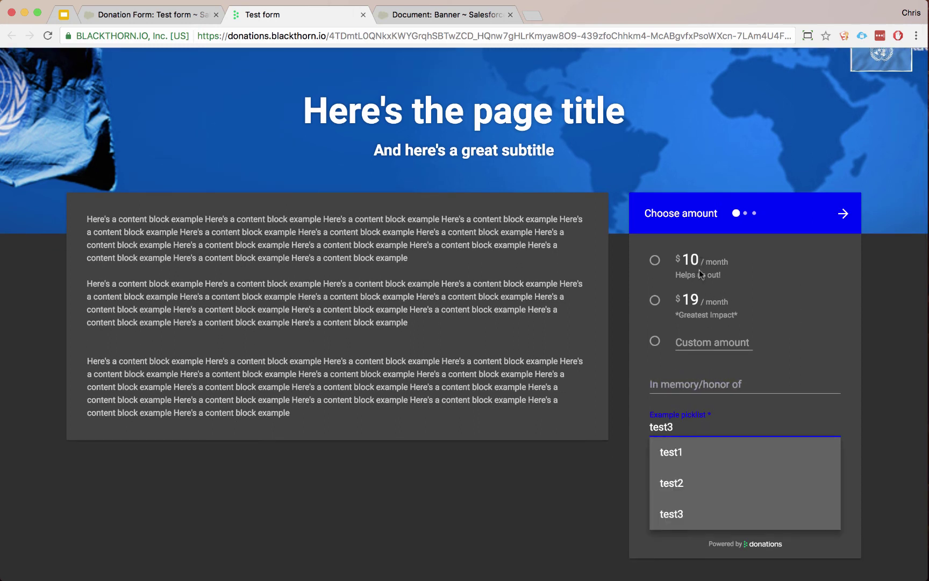
# Back on the Test form record, set Preselected Amount to FA-000131.
pyautogui.click(168, 16)
pyautogui.scroll(10, 341, 172)
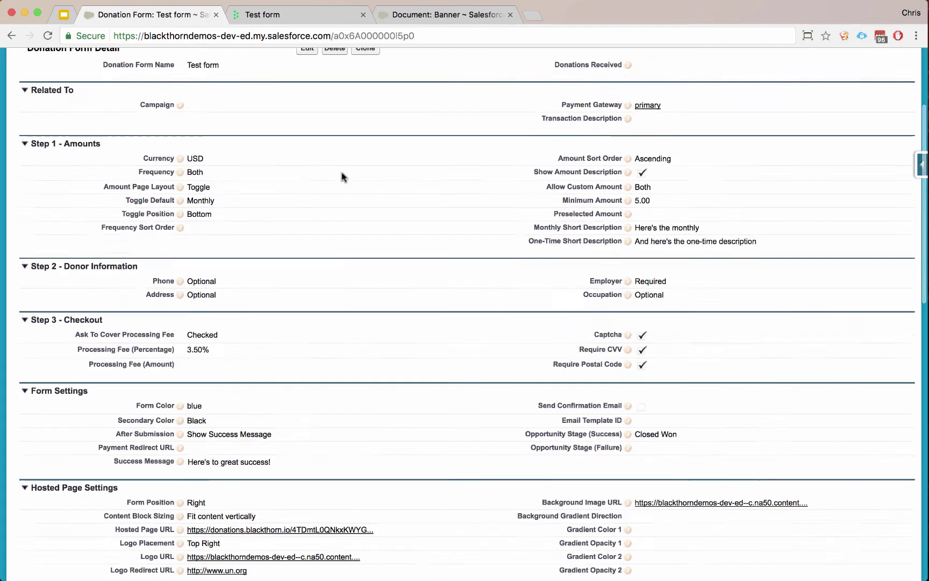
pyautogui.moveTo(321, 171)
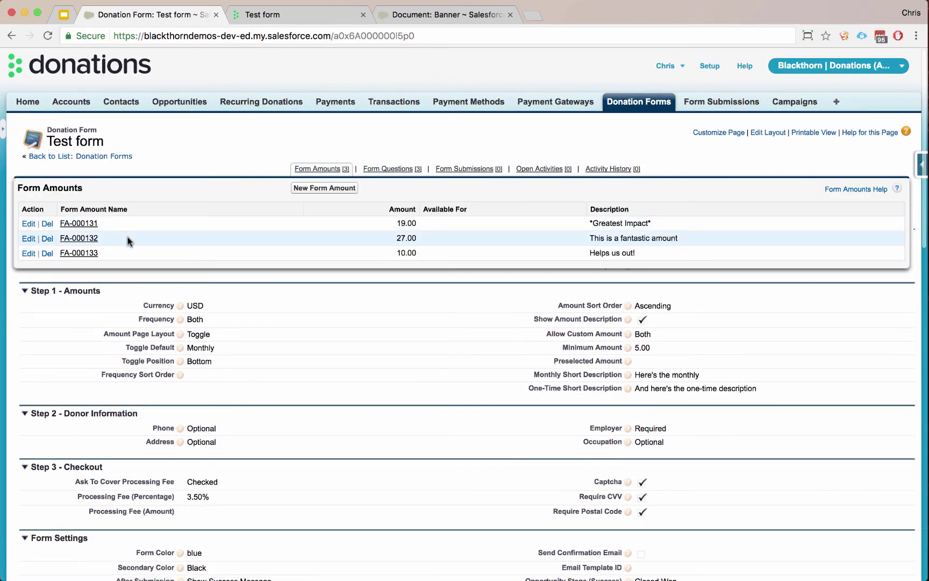
pyautogui.moveTo(79, 223); pyautogui.dragTo(60, 223)
pyautogui.hotkey('ctrl', 'c')
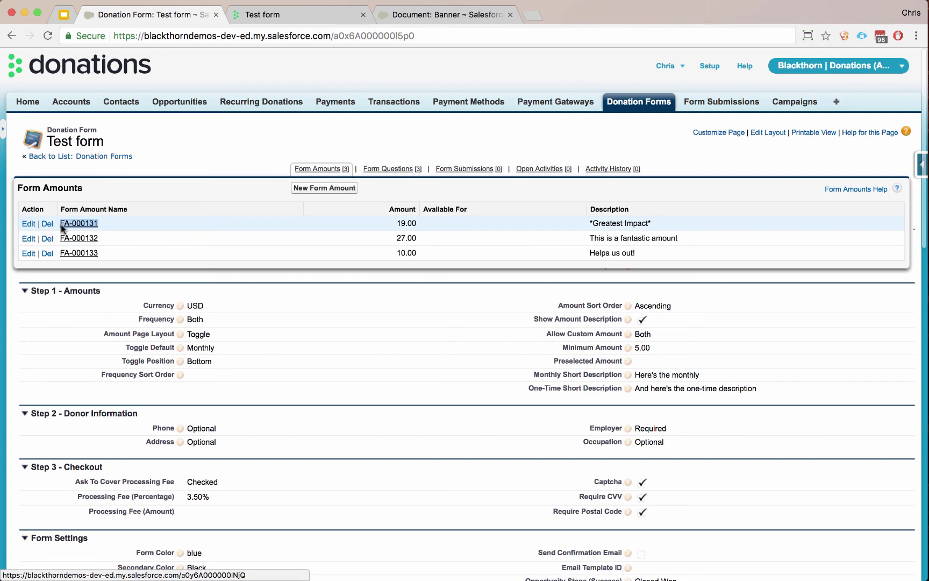
pyautogui.doubleClick(676, 362)
pyautogui.hotkey('ctrl', 'v')
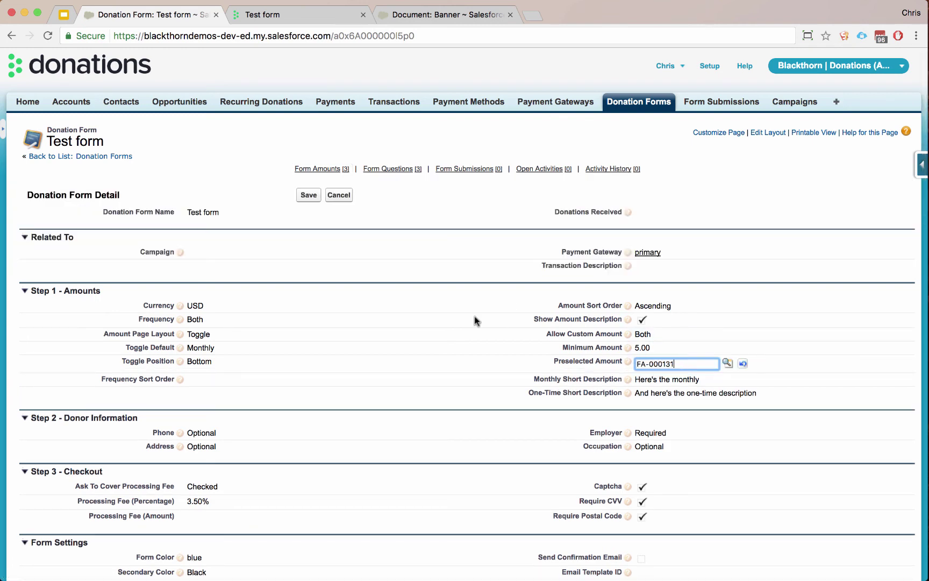
pyautogui.click(474, 320)
# Set Secondary Color to White and Form Color to green.
pyautogui.scroll(-5, 247, 326)
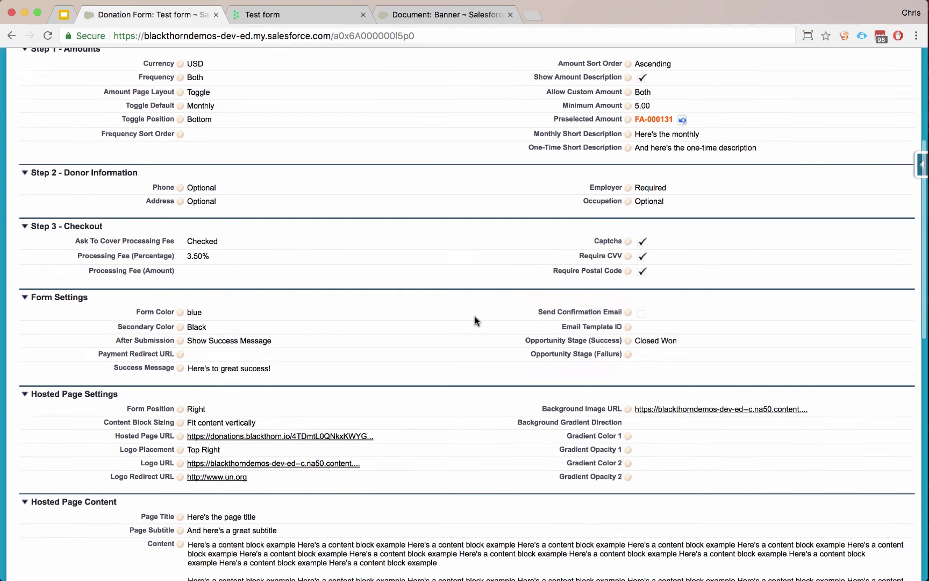
pyautogui.doubleClick(225, 329)
pyautogui.click(224, 329)
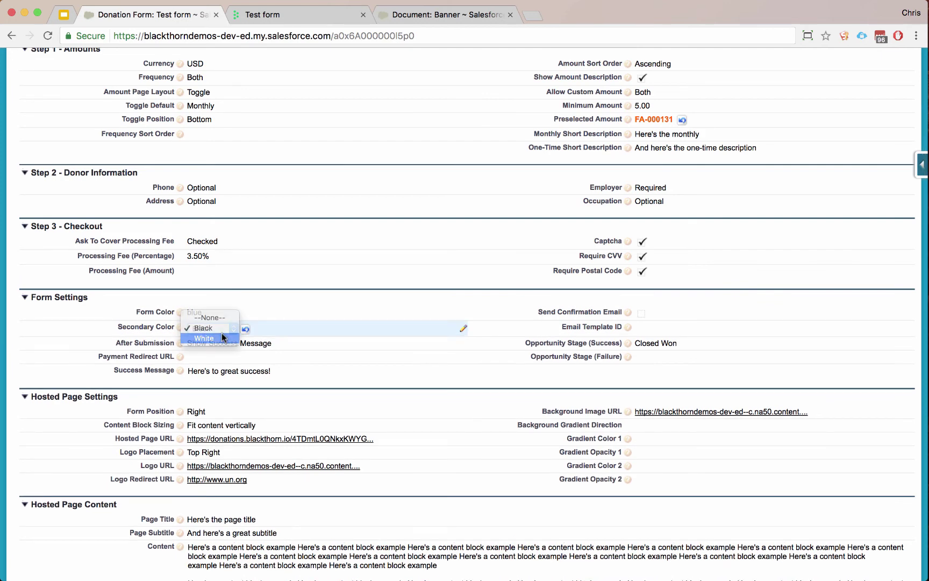
pyautogui.click(222, 337)
pyautogui.doubleClick(215, 314)
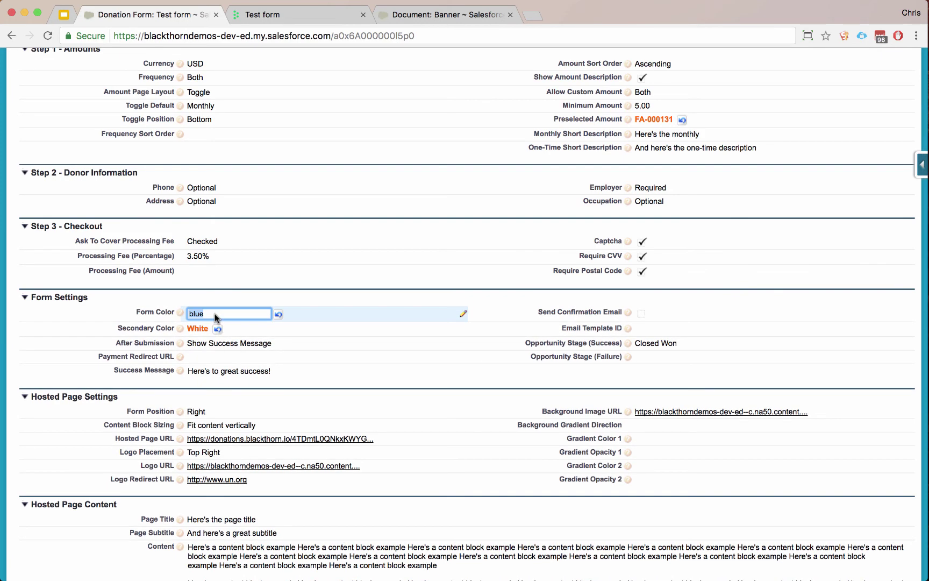
pyautogui.write('green')
pyautogui.doubleClick(354, 253)
pyautogui.scroll(5, 353, 253)
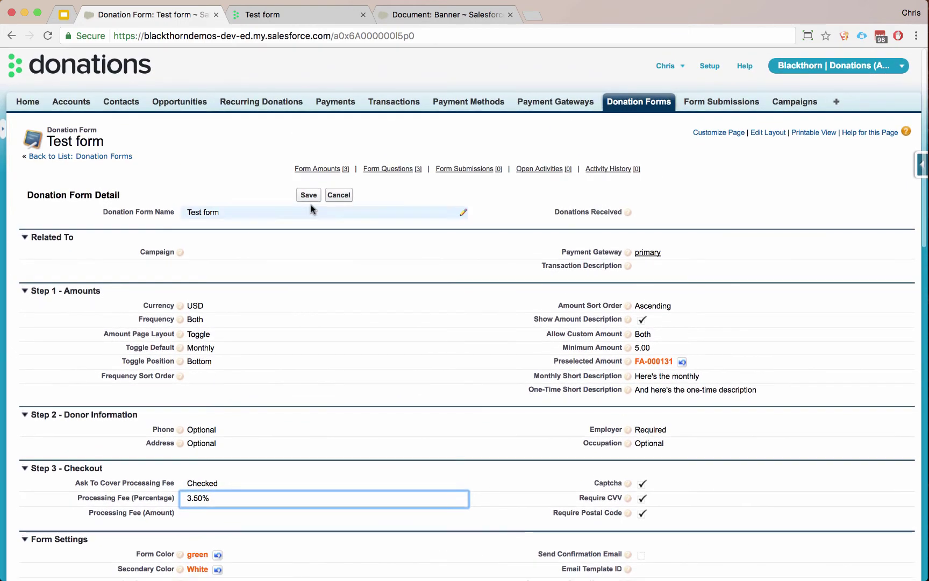
# Save the colour changes, then on the hosted page enter 'test name' as honoree and toggle One-time/Monthly.
pyautogui.click(306, 194)
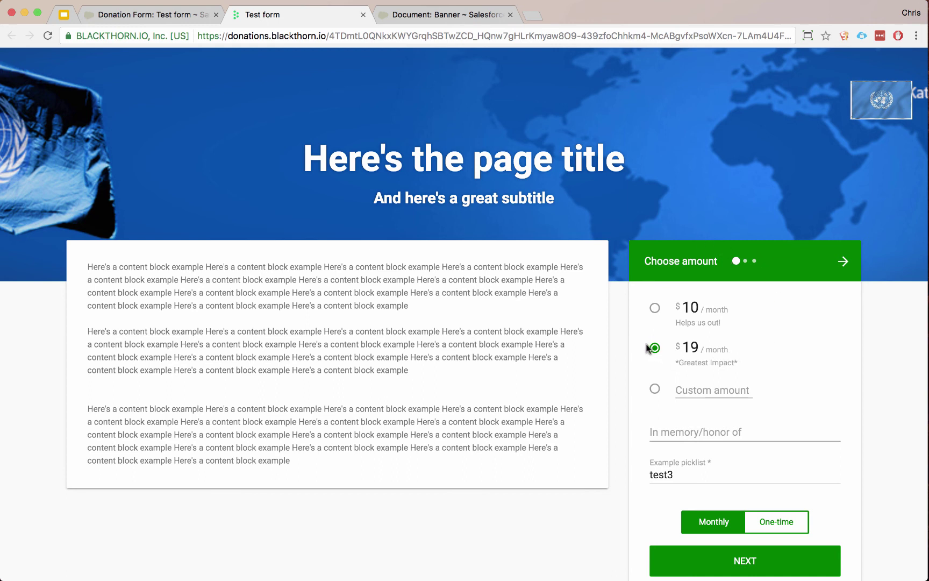
pyautogui.scroll(-3, 709, 357)
pyautogui.click(715, 362)
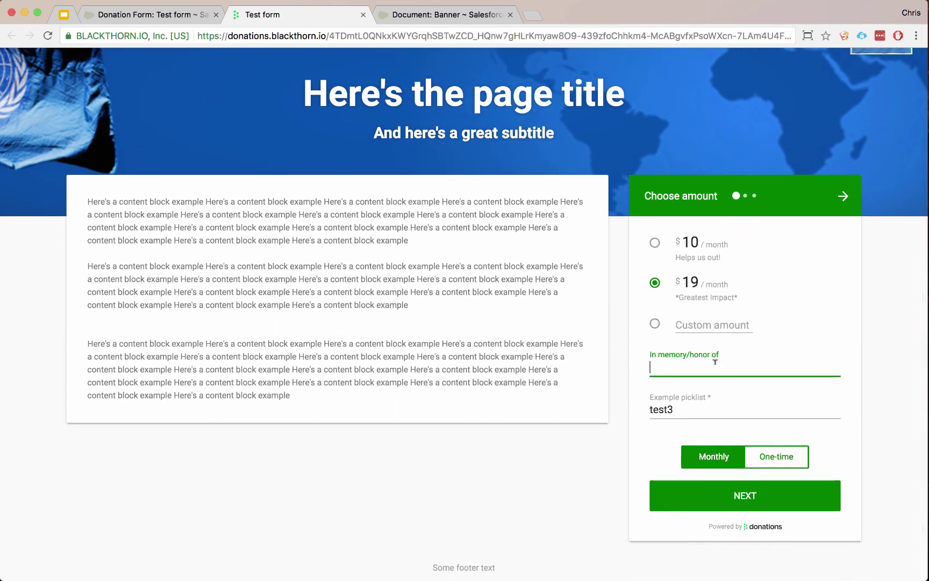
pyautogui.write('test name')
pyautogui.click(787, 460)
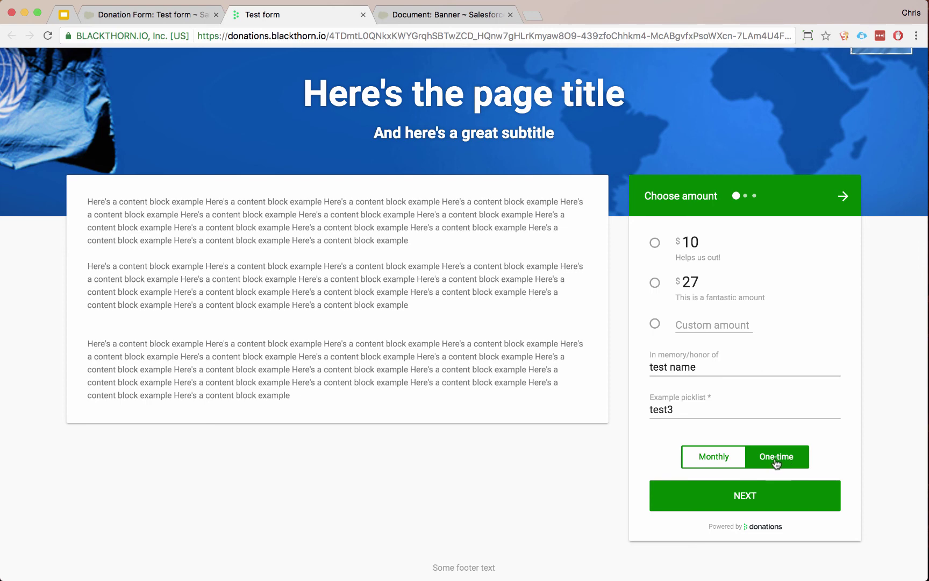
pyautogui.click(718, 457)
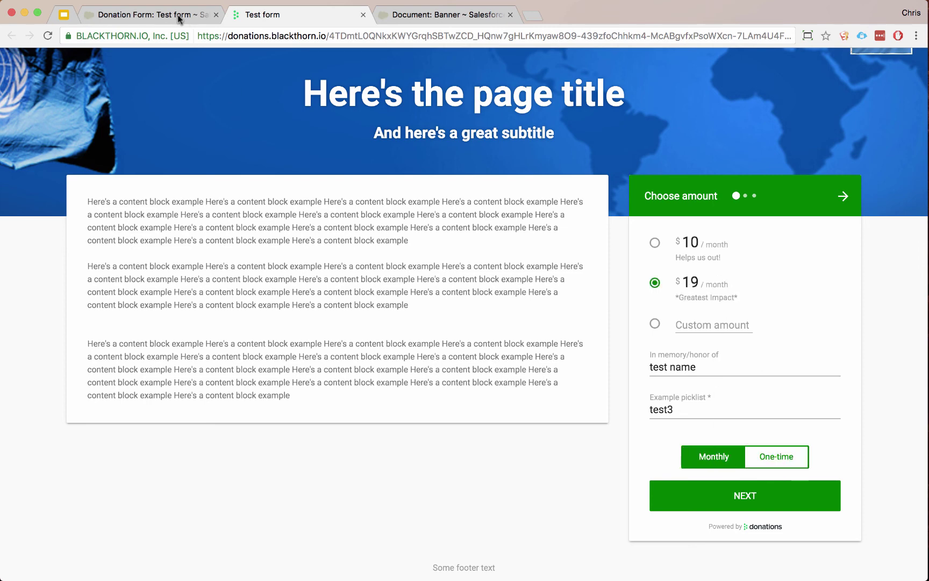
pyautogui.click(156, 15)
# Set Amount Page Layout to Stacked with Frequency Sort Order Monthly First, and save.
pyautogui.scroll(-4, 312, 355)
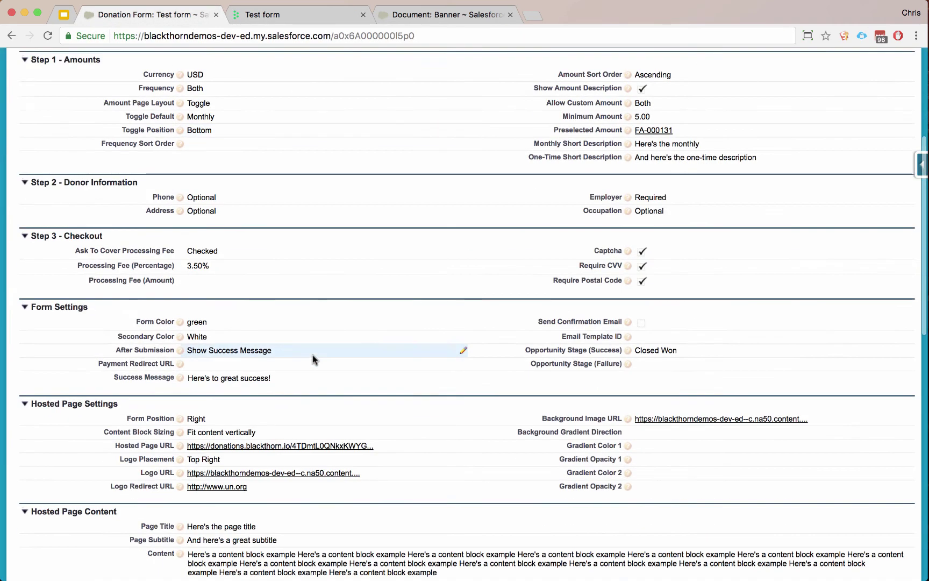
pyautogui.click(213, 102)
pyautogui.doubleClick(213, 102)
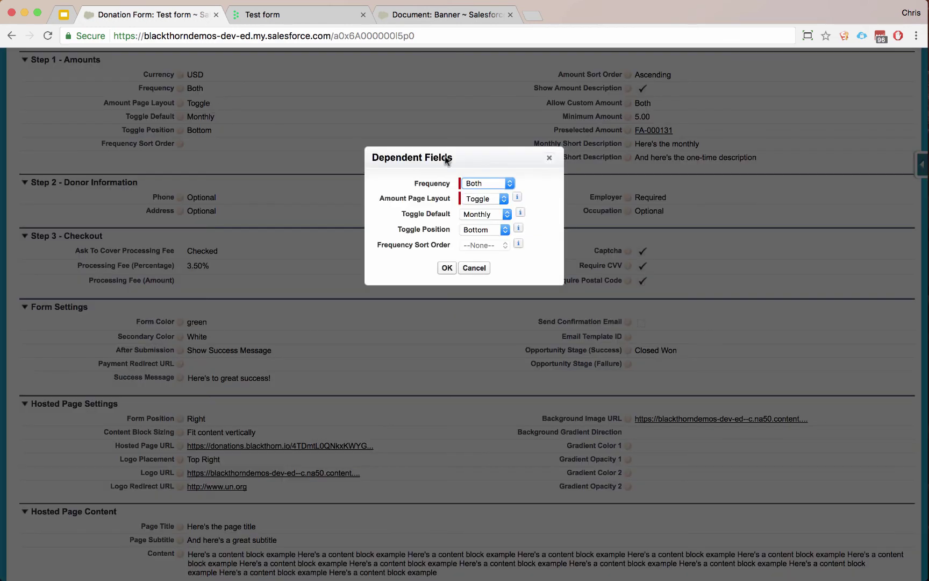
pyautogui.click(493, 198)
pyautogui.click(493, 187)
pyautogui.click(495, 246)
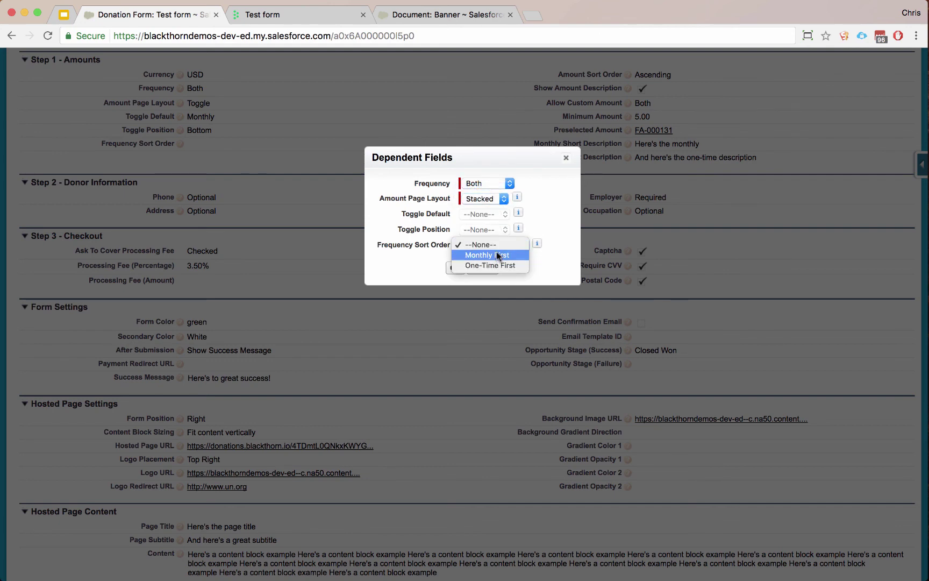
pyautogui.click(496, 256)
pyautogui.click(456, 268)
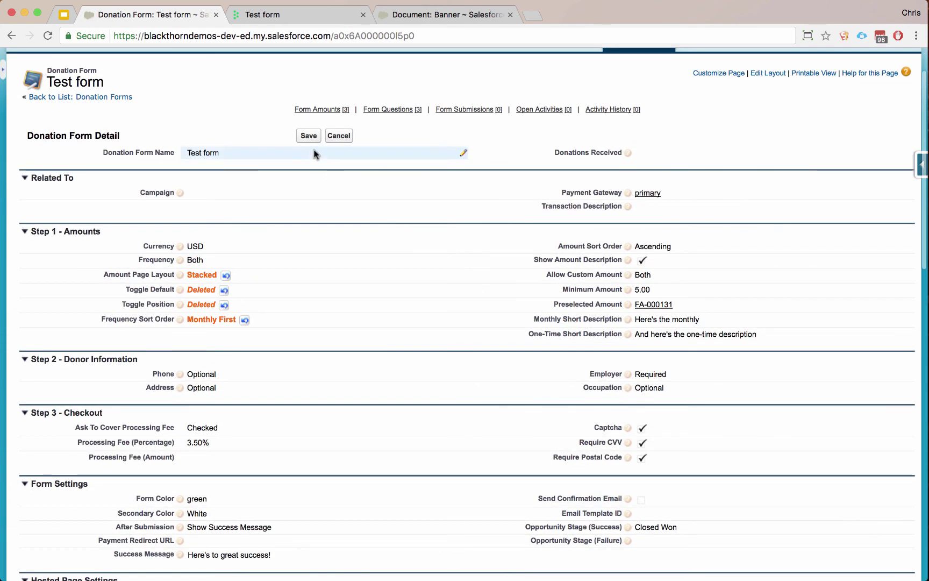
pyautogui.click(310, 135)
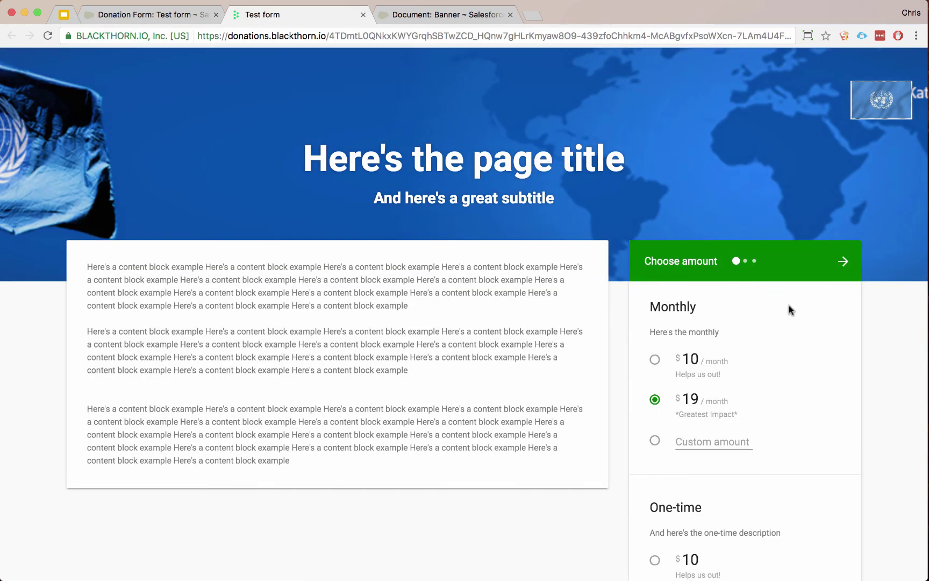
pyautogui.scroll(-3, 871, 314)
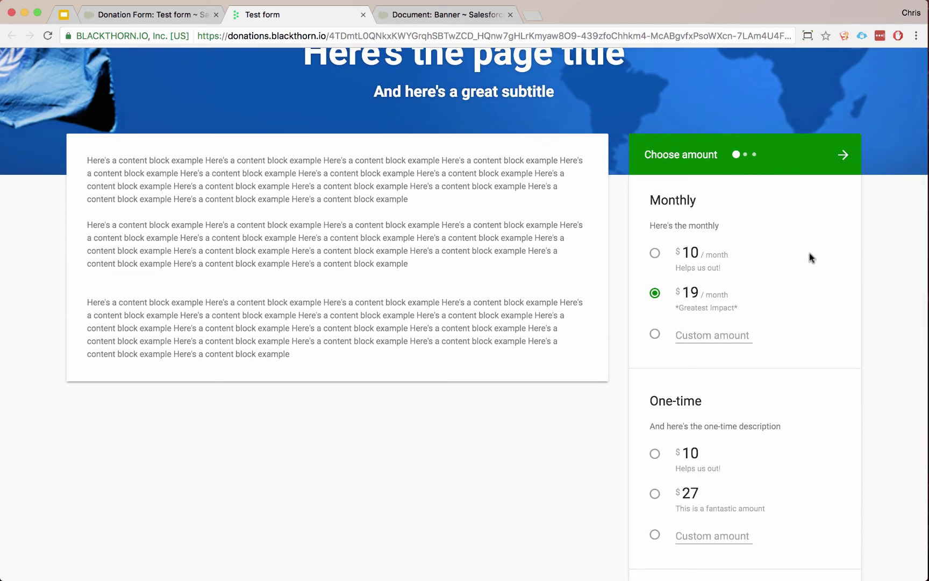
# On the Test form record, scroll to Form Codes and select the Donate Button Code.
pyautogui.click(155, 14)
pyautogui.scroll(-10, 464, 371)
pyautogui.scroll(-3, 464, 371)
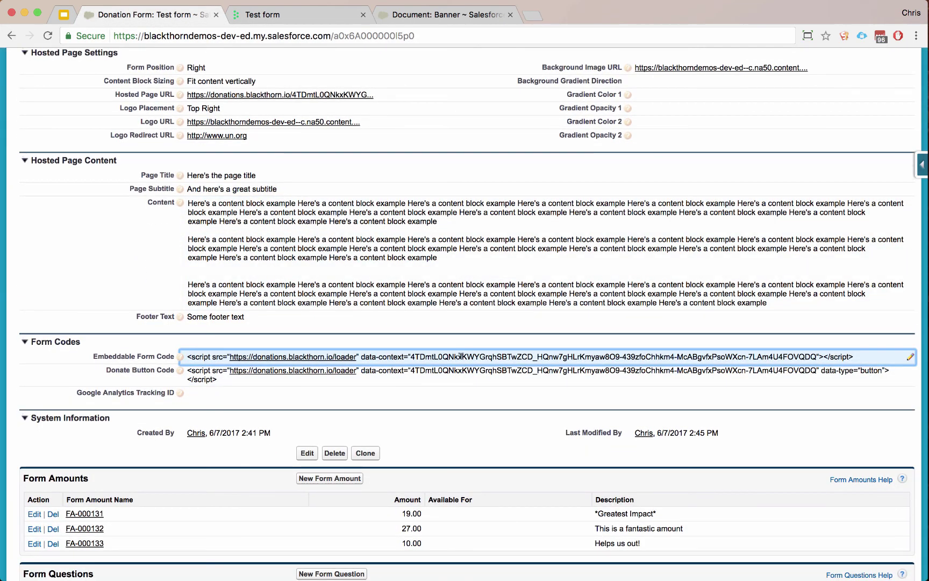
pyautogui.click(466, 370)
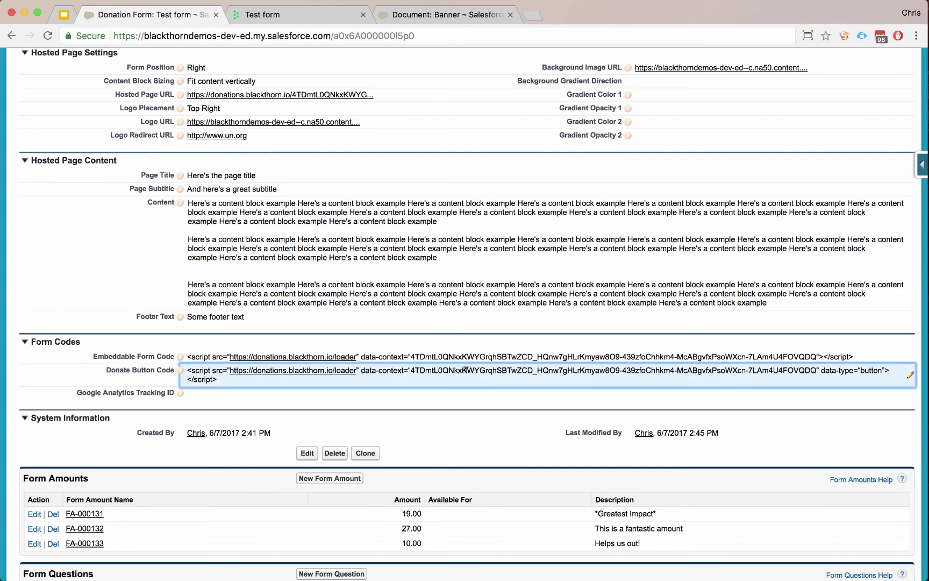
# Return to the hosted Test form, fill the In memory/honor of field, and continue to personal info.
pyautogui.click(299, 18)
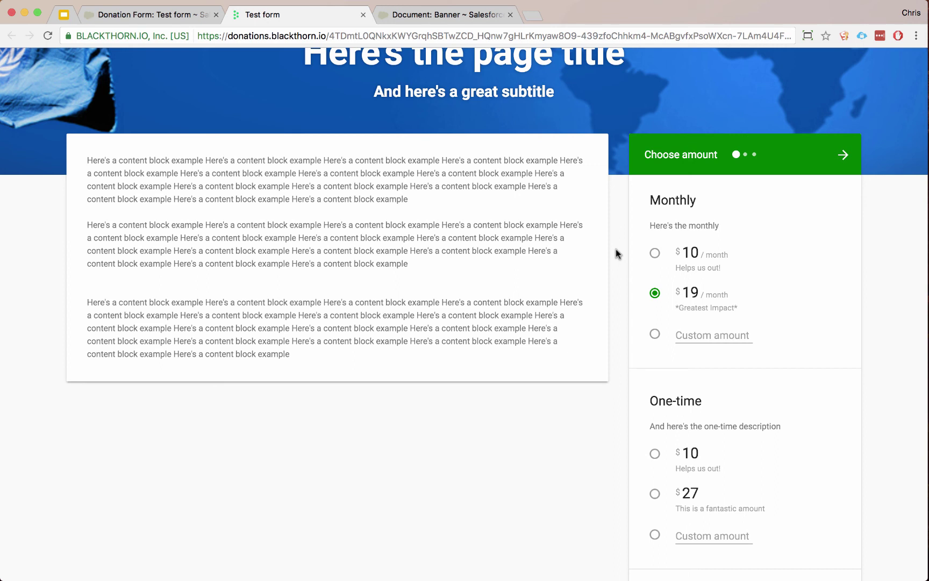
pyautogui.scroll(-3, 615, 249)
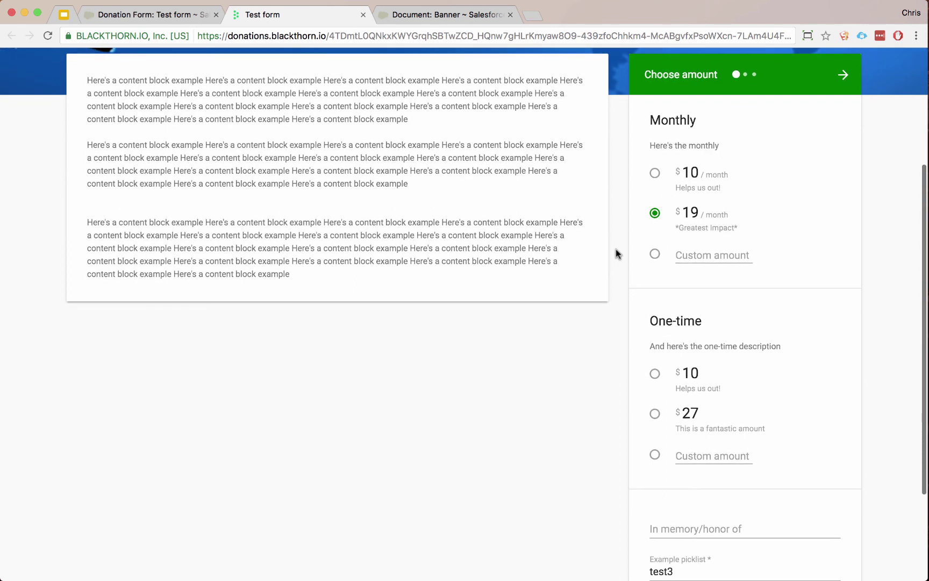
pyautogui.scroll(-5, 615, 249)
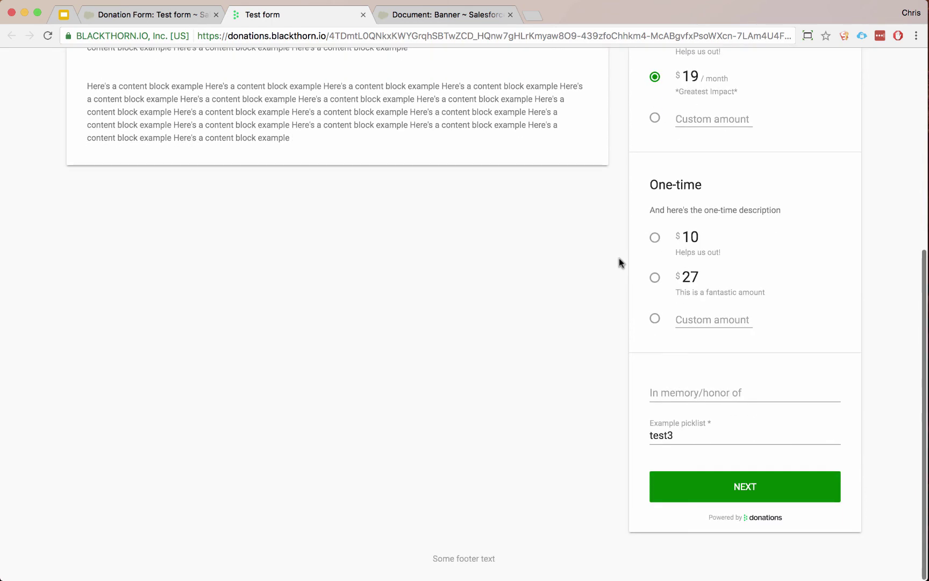
pyautogui.click(720, 393)
pyautogui.write('test')
pyautogui.click(729, 498)
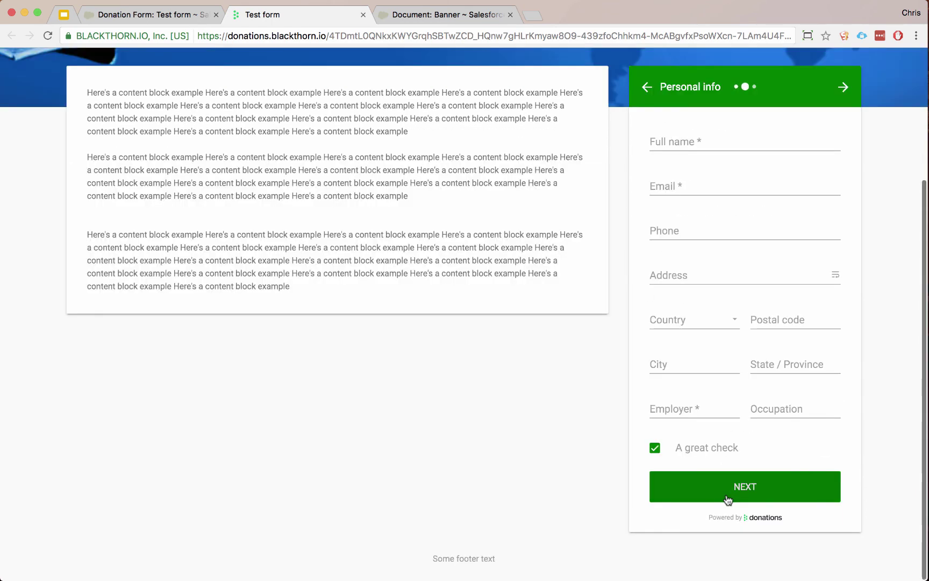
# Enter the test donor's full name, e-mail, phone number and street address.
pyautogui.click(715, 142)
pyautogui.write('test test')
pyautogui.press('Tab')
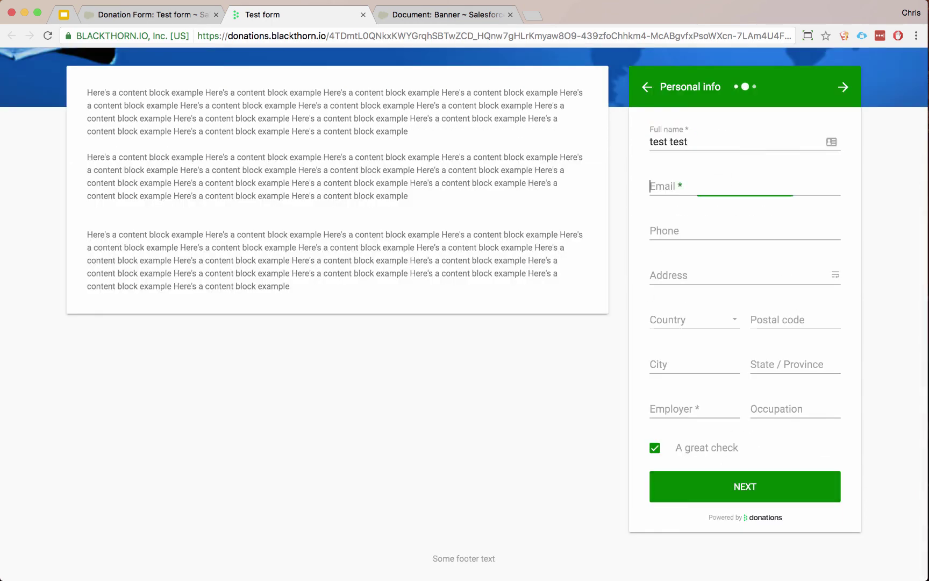
pyautogui.write('a@a.com')
pyautogui.press('Tab')
pyautogui.write('4234234234')
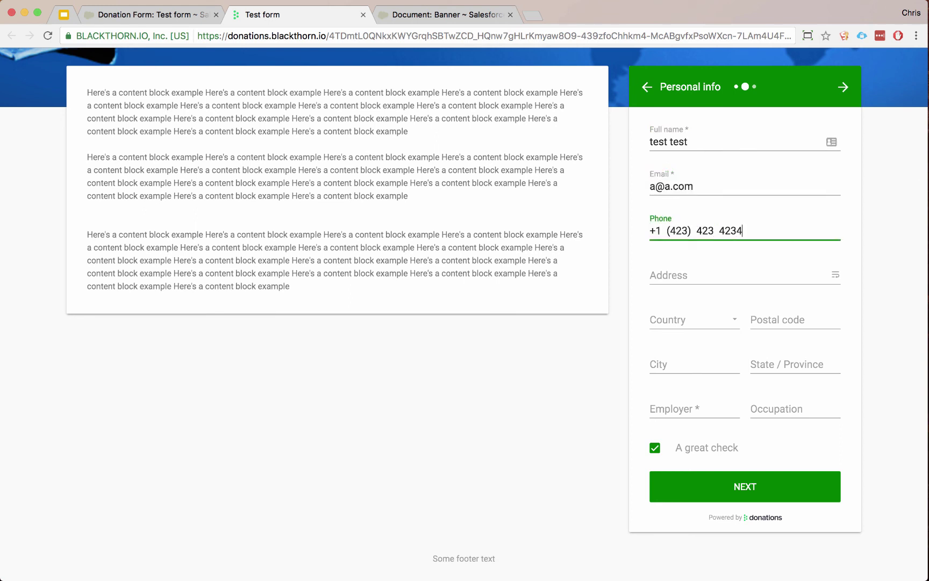
pyautogui.press('Tab')
pyautogui.write('etst 2325')
pyautogui.press('Tab')
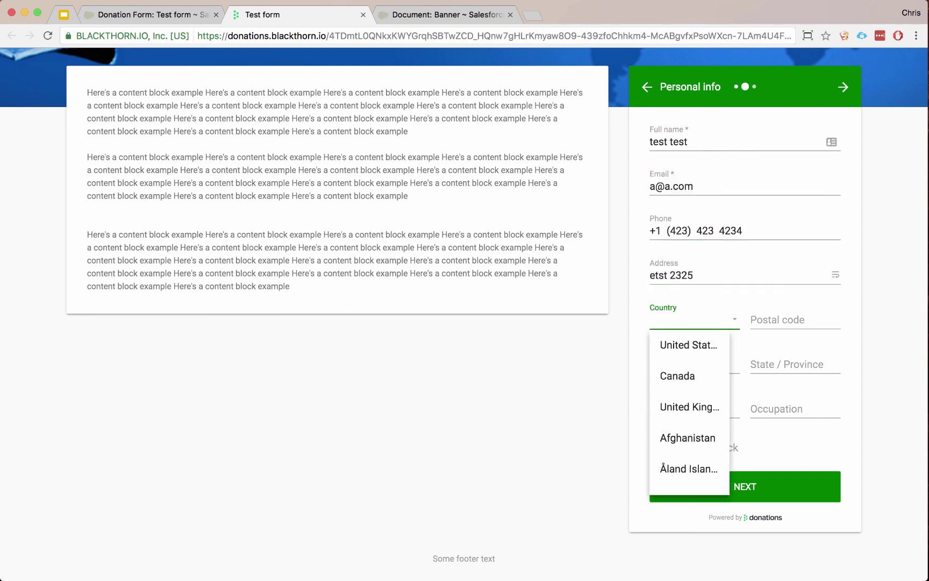
# Set country to United States, add a postal code, city New York and state New York.
pyautogui.click(697, 349)
pyautogui.click(784, 316)
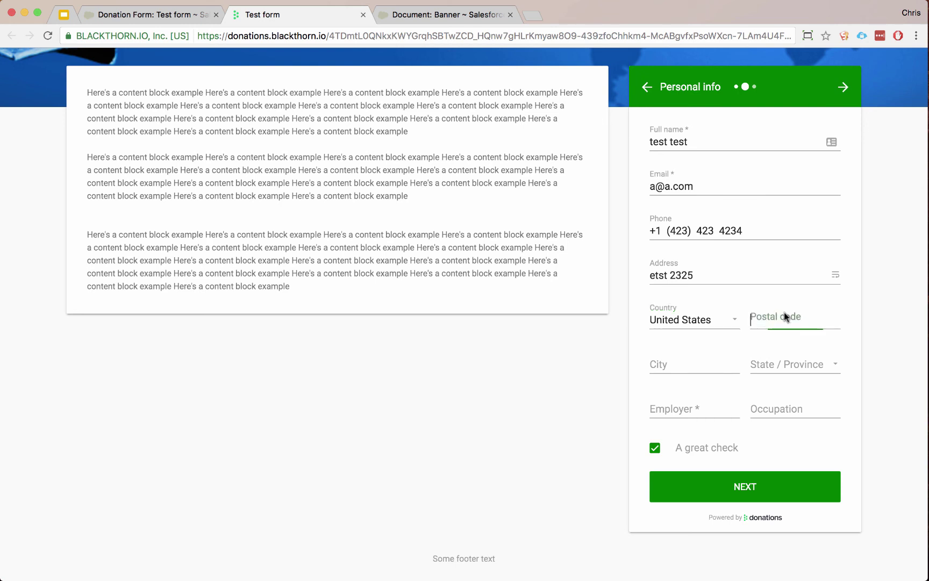
pyautogui.write('10000')
pyautogui.click(694, 365)
pyautogui.write('New York')
pyautogui.press('Tab')
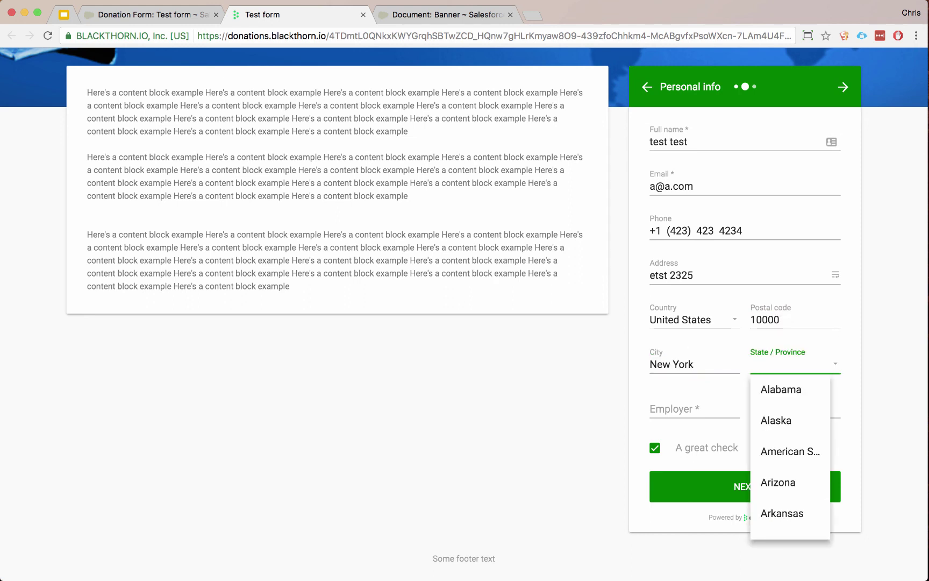
pyautogui.scroll(-15, 772, 449)
pyautogui.scroll(3, 771, 452)
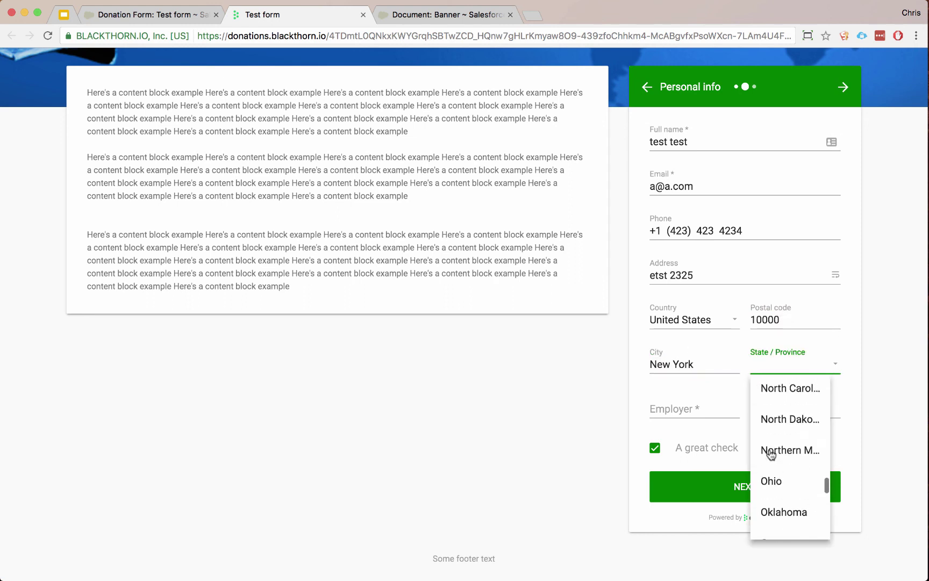
pyautogui.scroll(2, 772, 454)
pyautogui.click(772, 451)
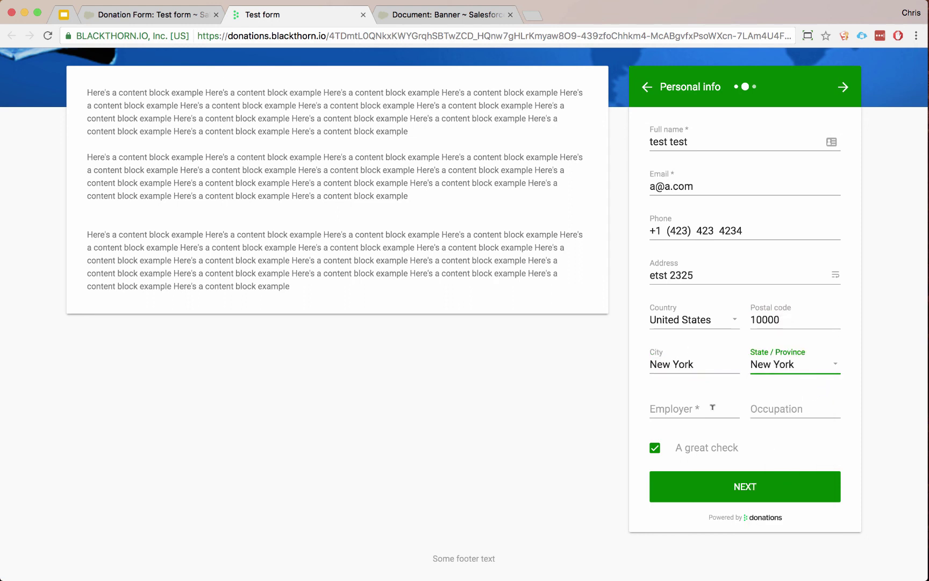
# Fill employer 'Test' and occupation 'test', then fix the misspelled street address.
pyautogui.click(678, 407)
pyautogui.click(765, 439)
pyautogui.click(699, 409)
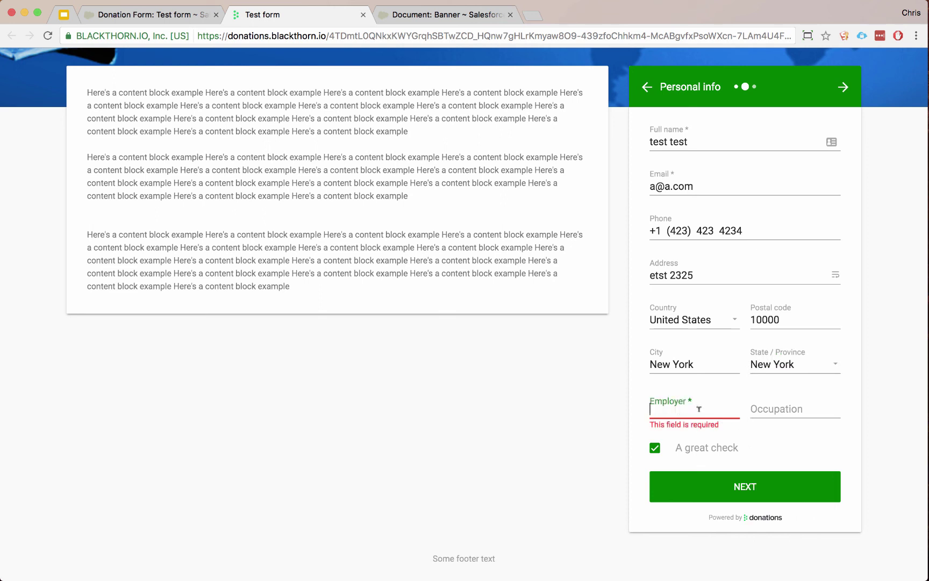
pyautogui.write('Test')
pyautogui.press('Tab')
pyautogui.write('test')
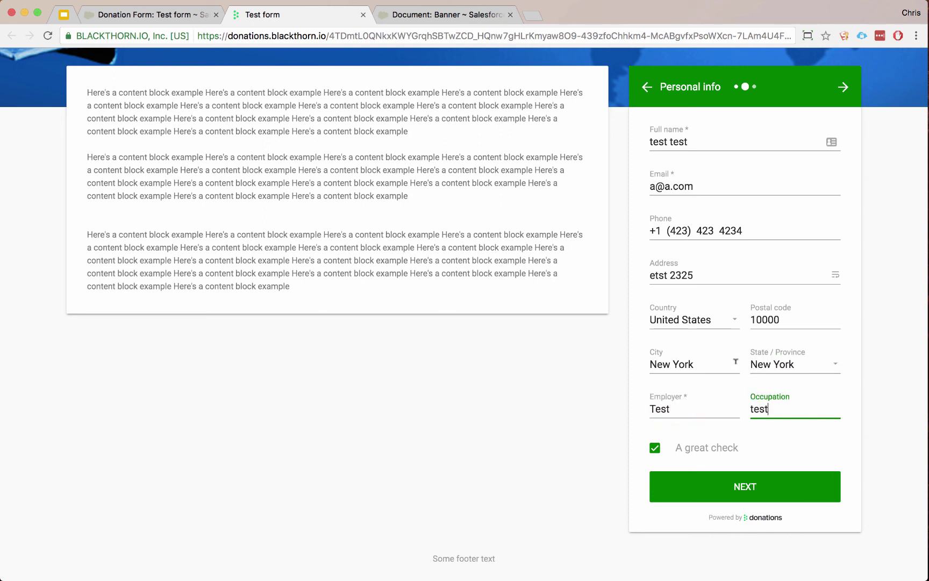
pyautogui.click(659, 275)
pyautogui.press('BackSpace')
pyautogui.press('BackSpace')
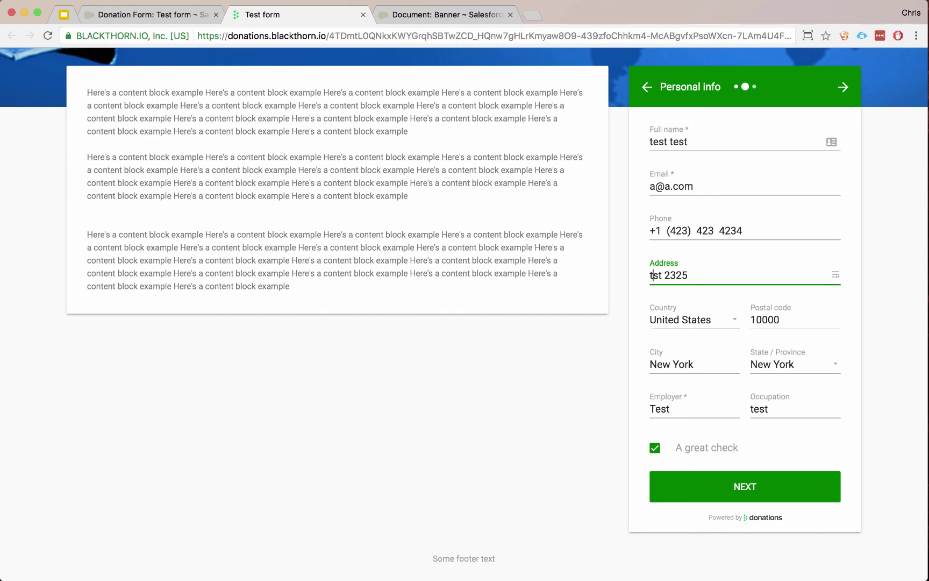
pyautogui.write('te')
# Move to the payment step and enter the name on card plus test card number, expiry, CVC and postal code.
pyautogui.click(734, 482)
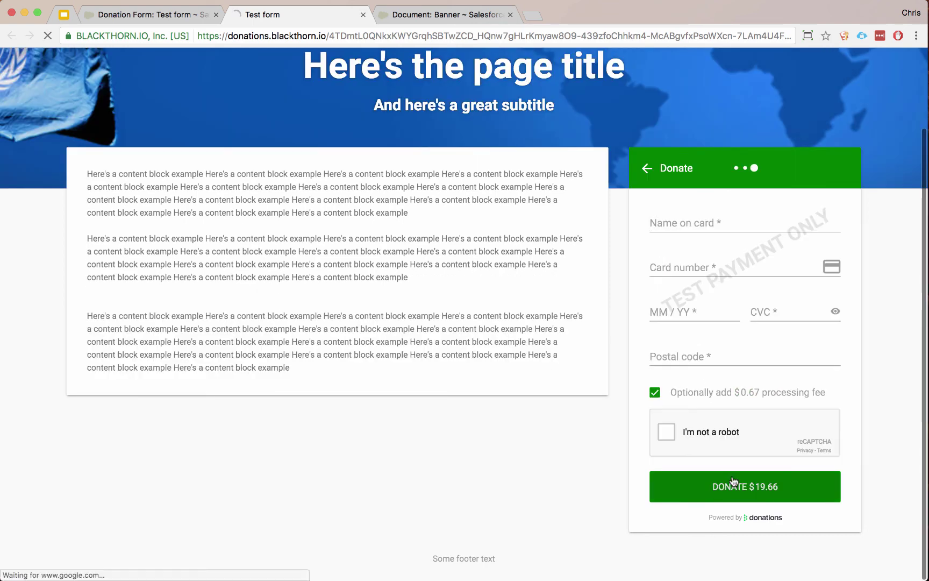
pyautogui.click(708, 217)
pyautogui.write('a a')
pyautogui.press('Tab')
pyautogui.write('4242')
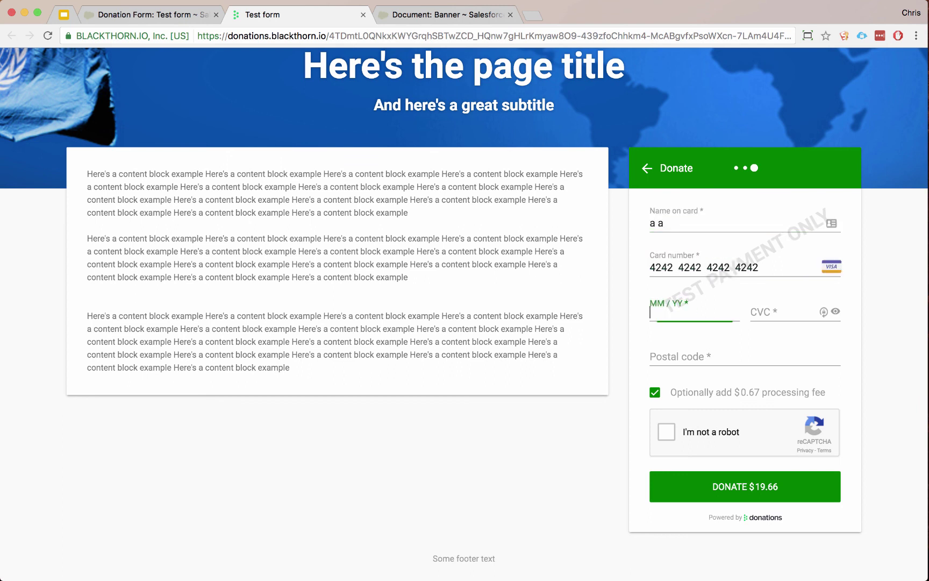
pyautogui.write('42424242424201/18123')
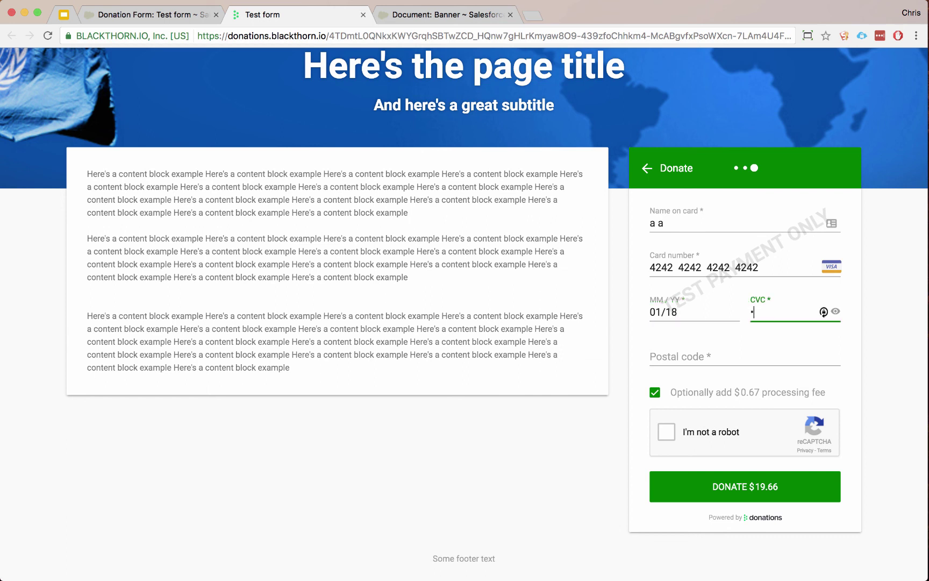
pyautogui.write('10000')
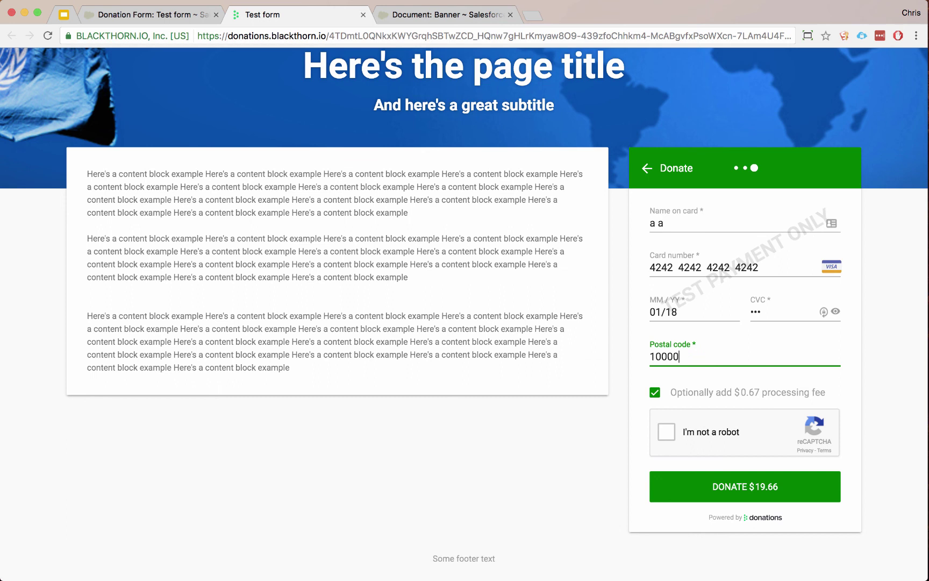
# Pass the reCAPTCHA check, submit the $19.66 donation, and return to the Test form record.
pyautogui.click(670, 433)
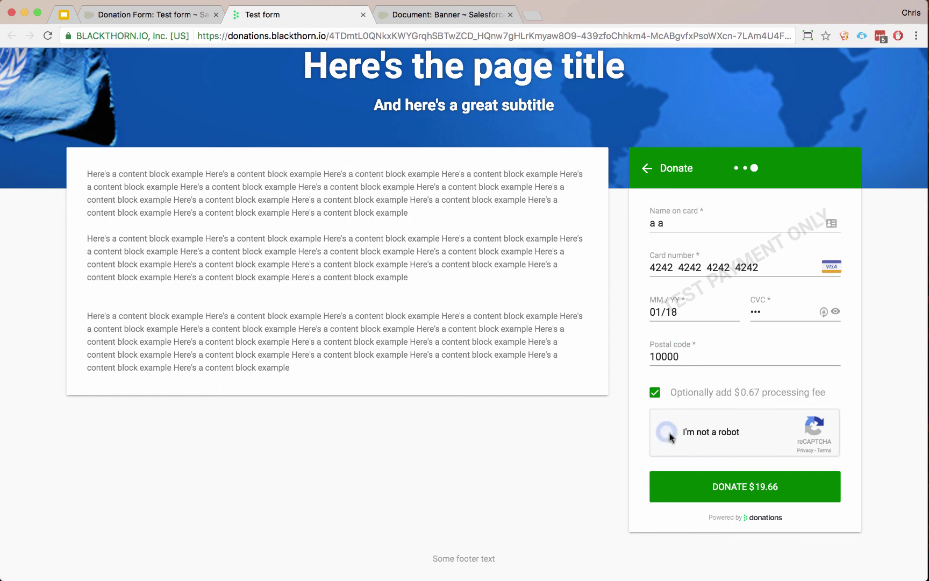
pyautogui.click(773, 491)
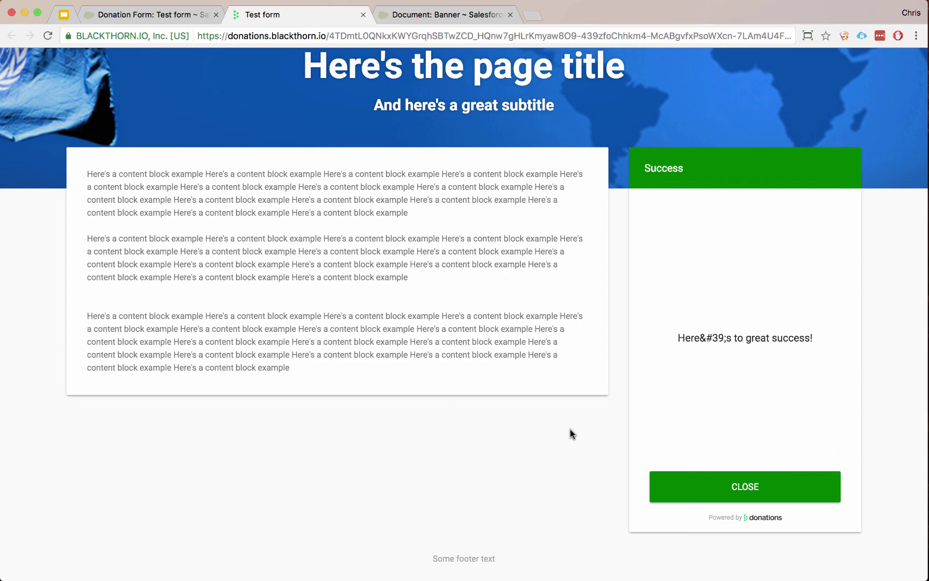
pyautogui.click(173, 17)
# List all Form Submissions and open the newest record, FS-000000001, for Test form.
pyautogui.scroll(12, 155, 226)
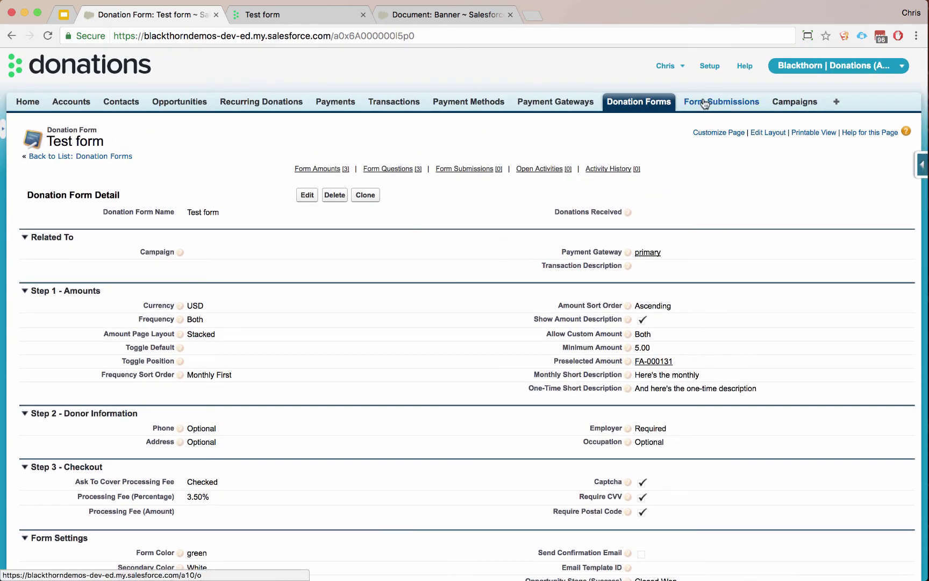
pyautogui.click(704, 101)
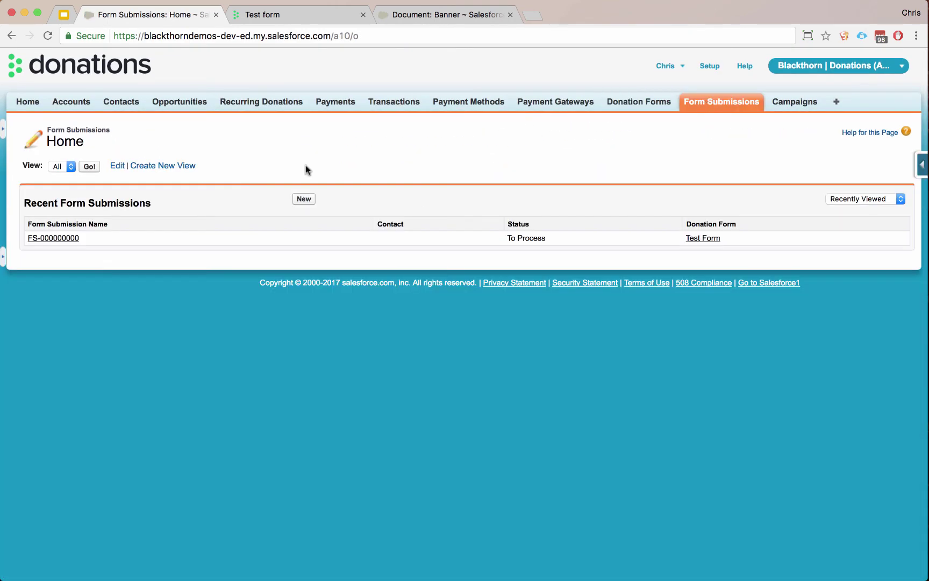
pyautogui.click(90, 166)
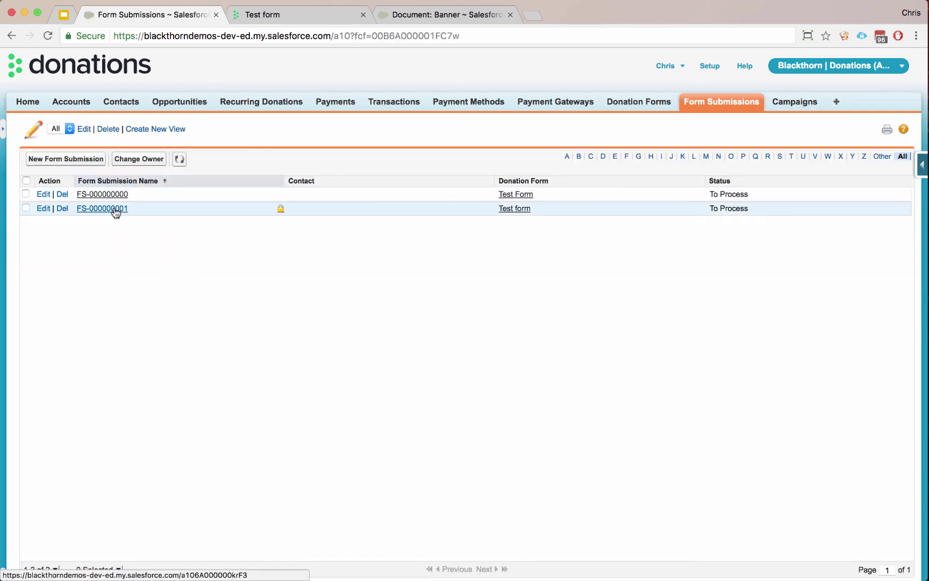
pyautogui.click(115, 211)
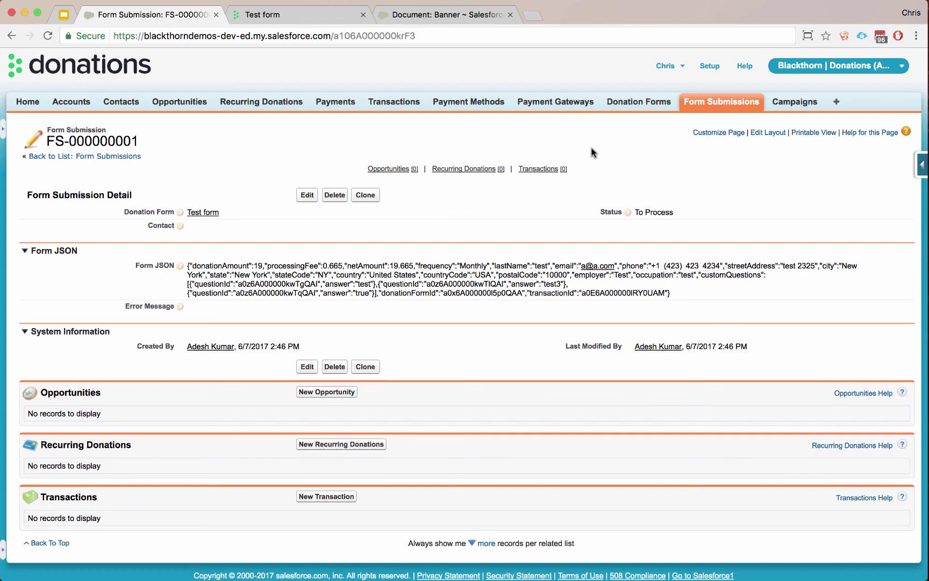
# Return to the Google Slides presentation and advance to the closing Thanks! slide.
pyautogui.click(65, 15)
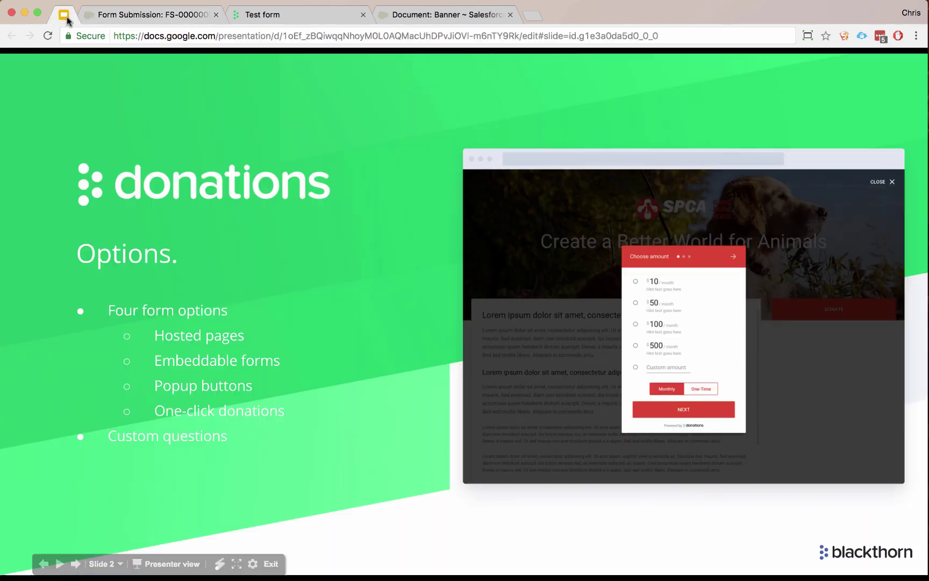
pyautogui.press('Right')
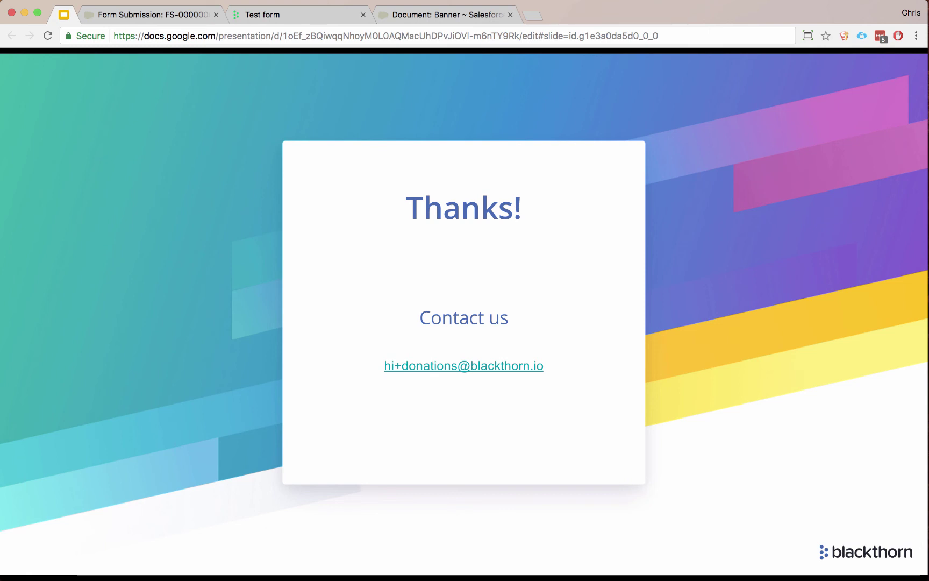